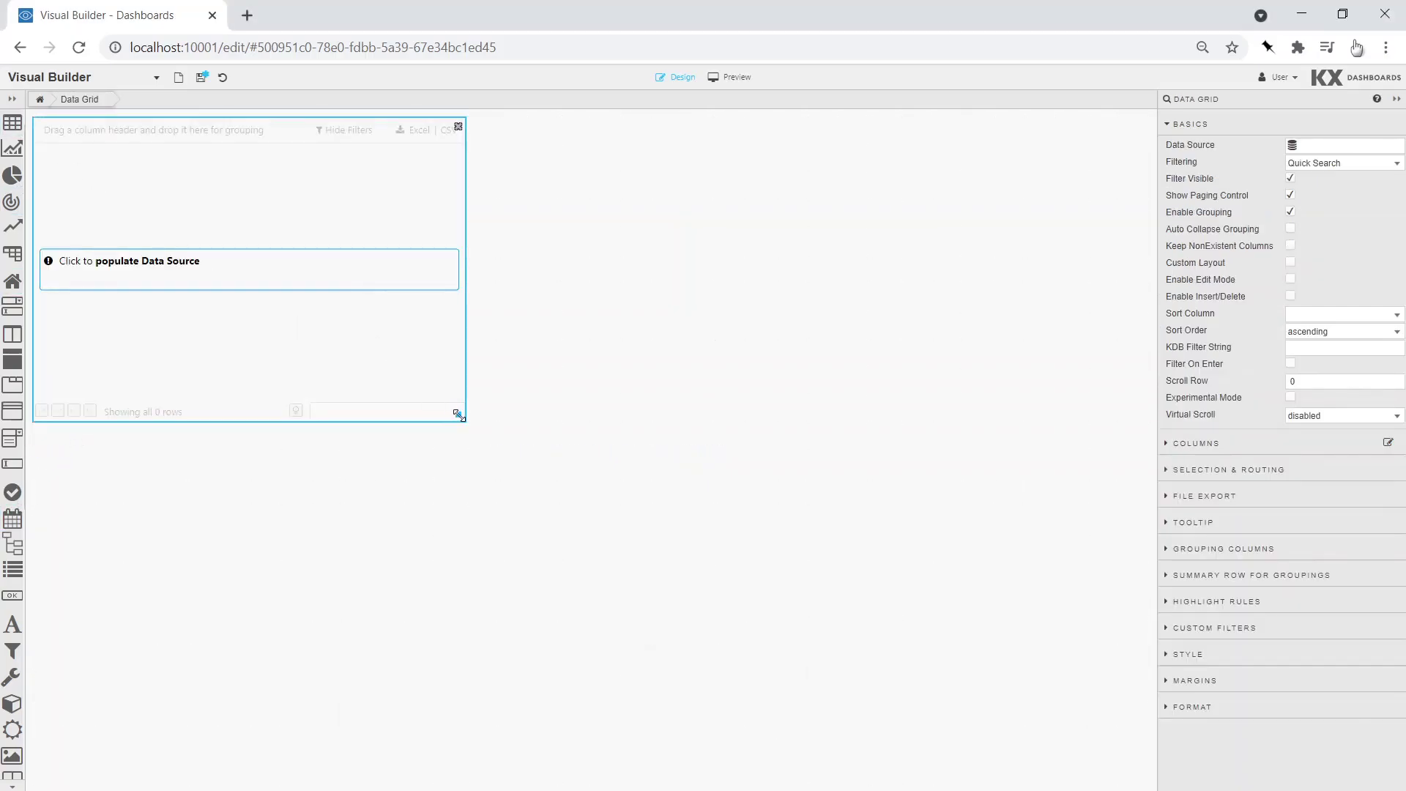
- Stretch the grid across the canvas, delete its Starter source, and create a new source named Starter
left_click_drag(457, 415, 1142, 468)
left_click(815, 316)
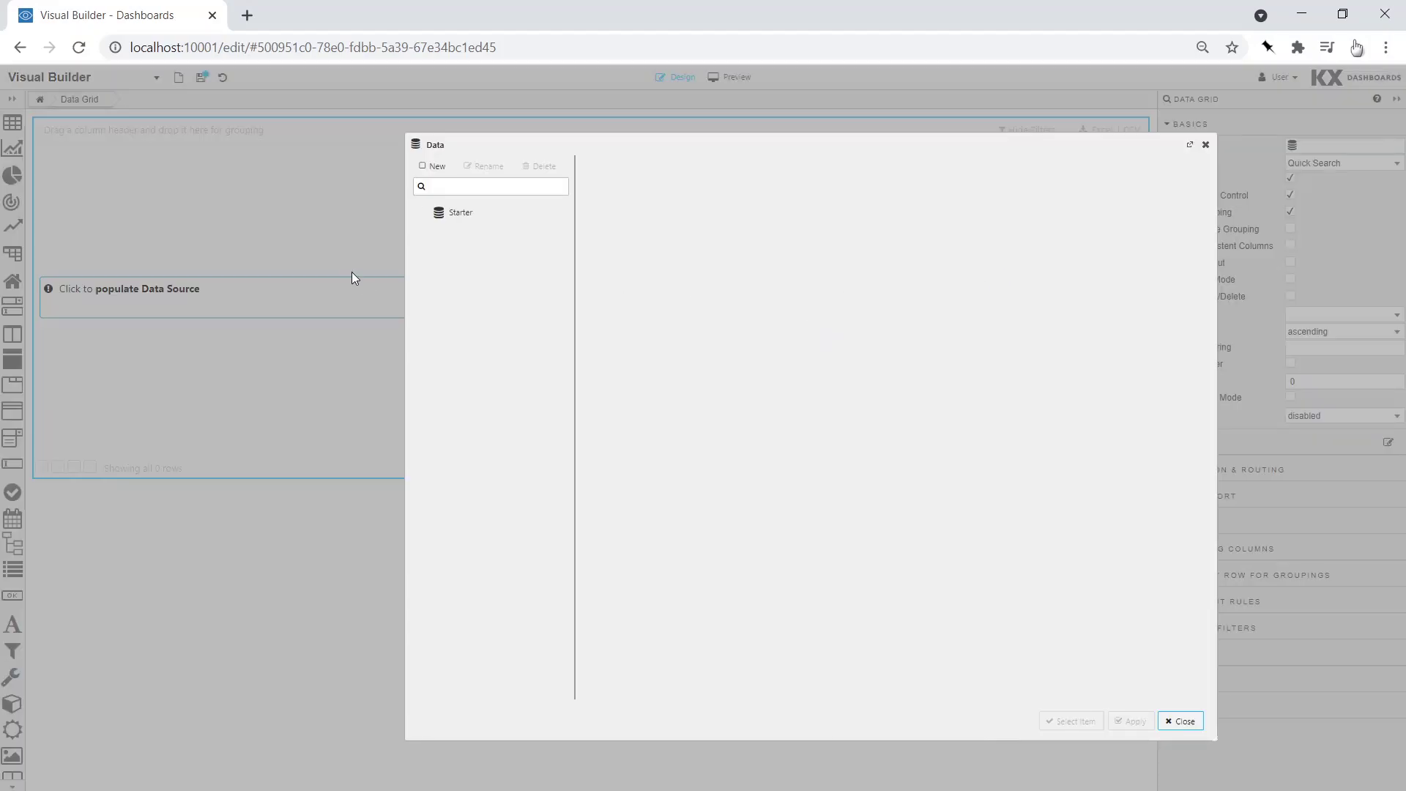
left_click(443, 217)
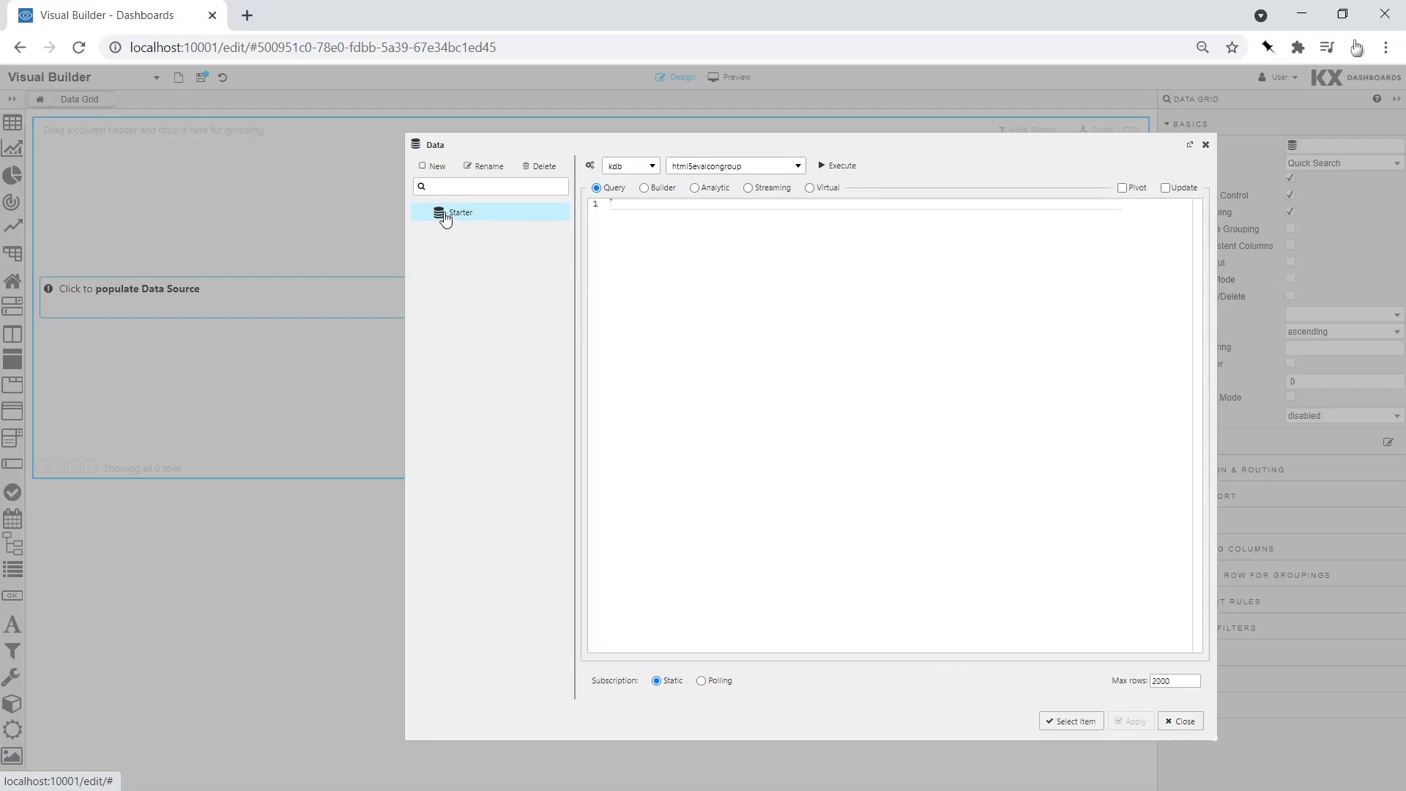
left_click(526, 173)
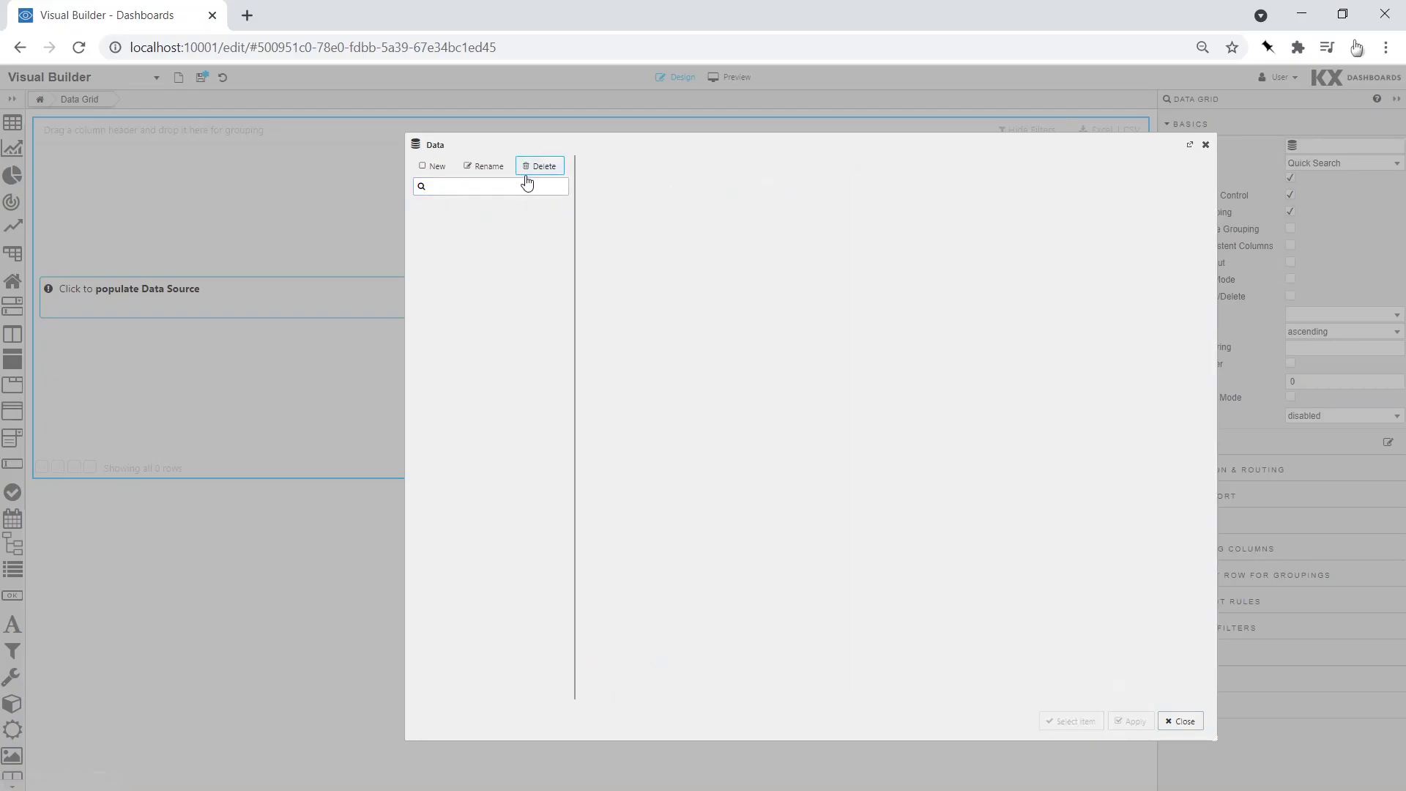
left_click(437, 166)
right_click(459, 214)
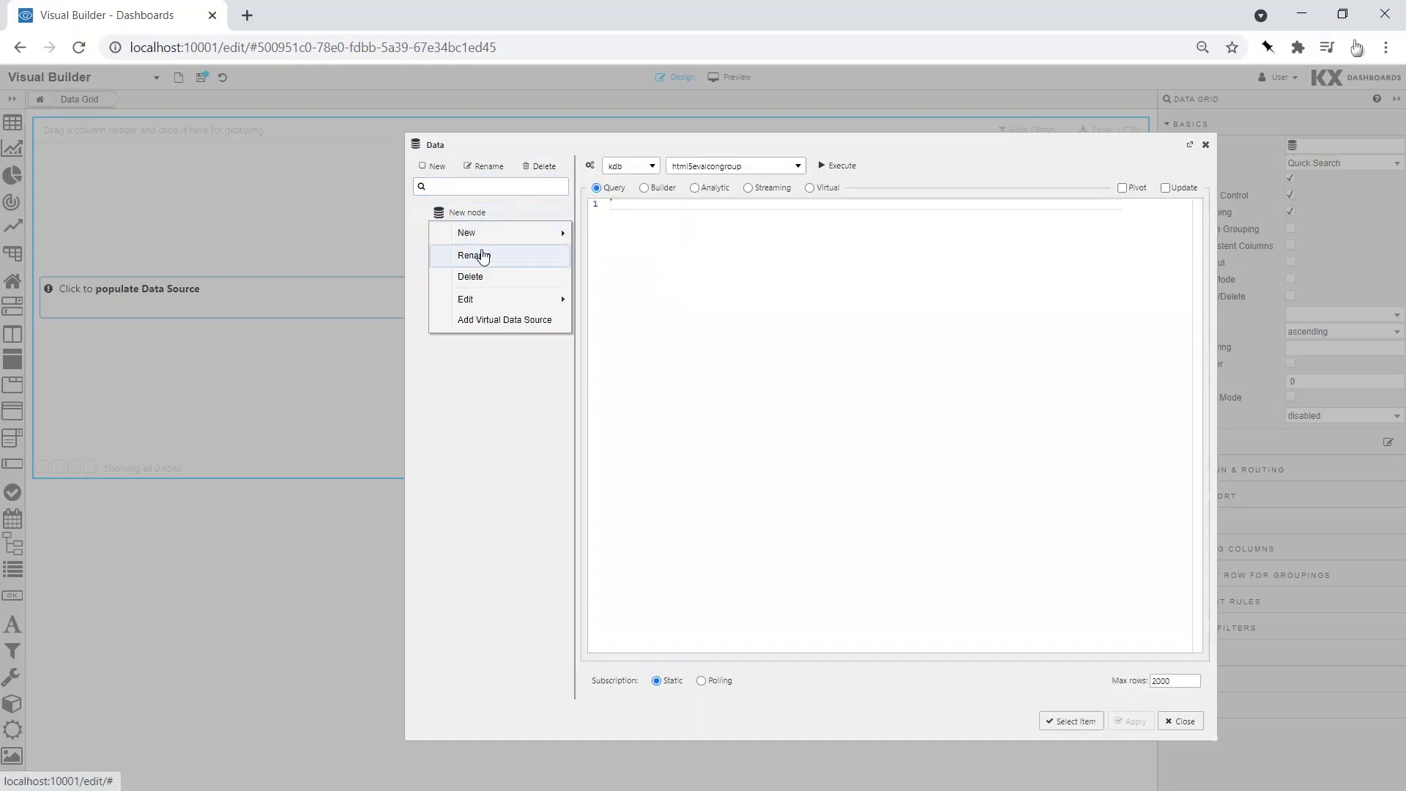
left_click(481, 251)
type("Starter")
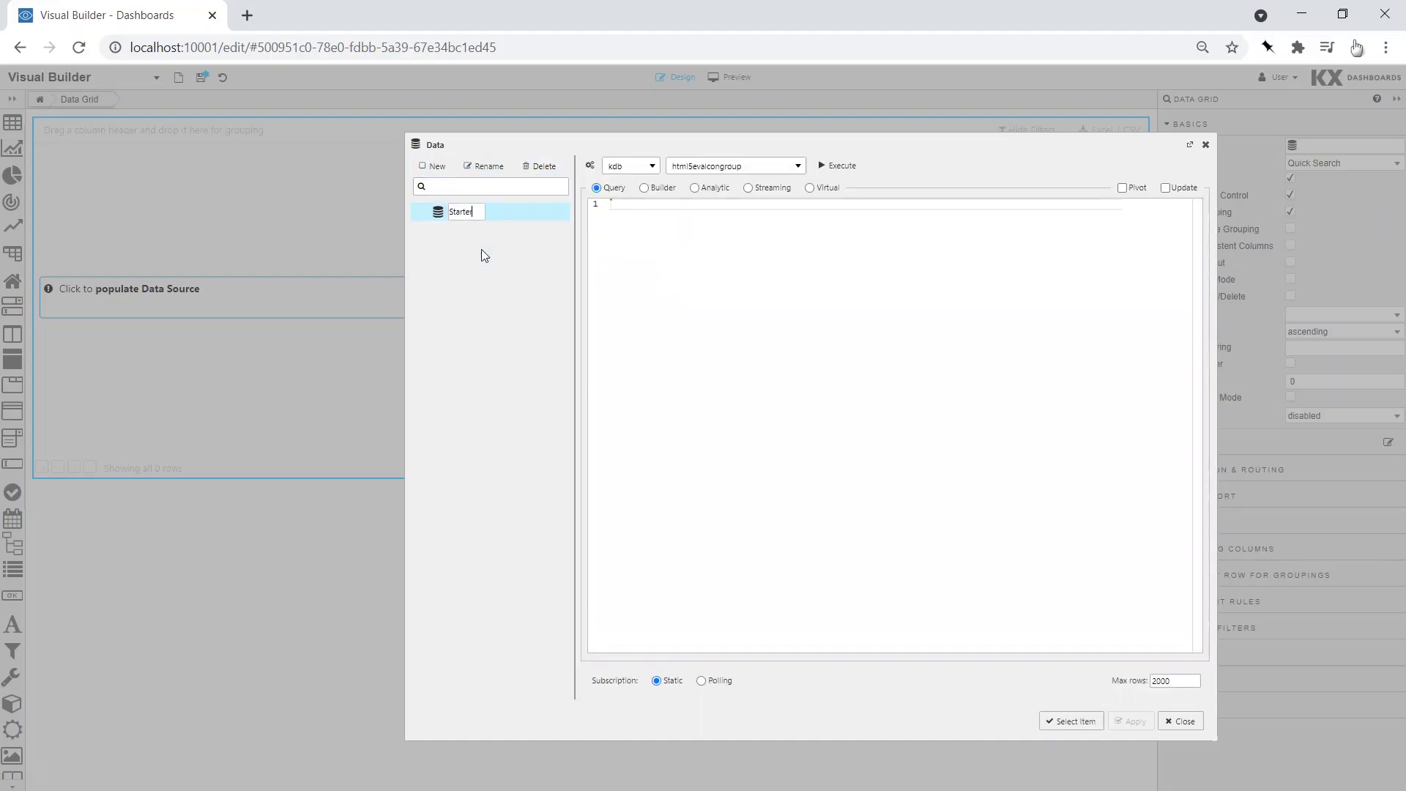
- Build the Starter query visually, starting from the list table
left_click(644, 188)
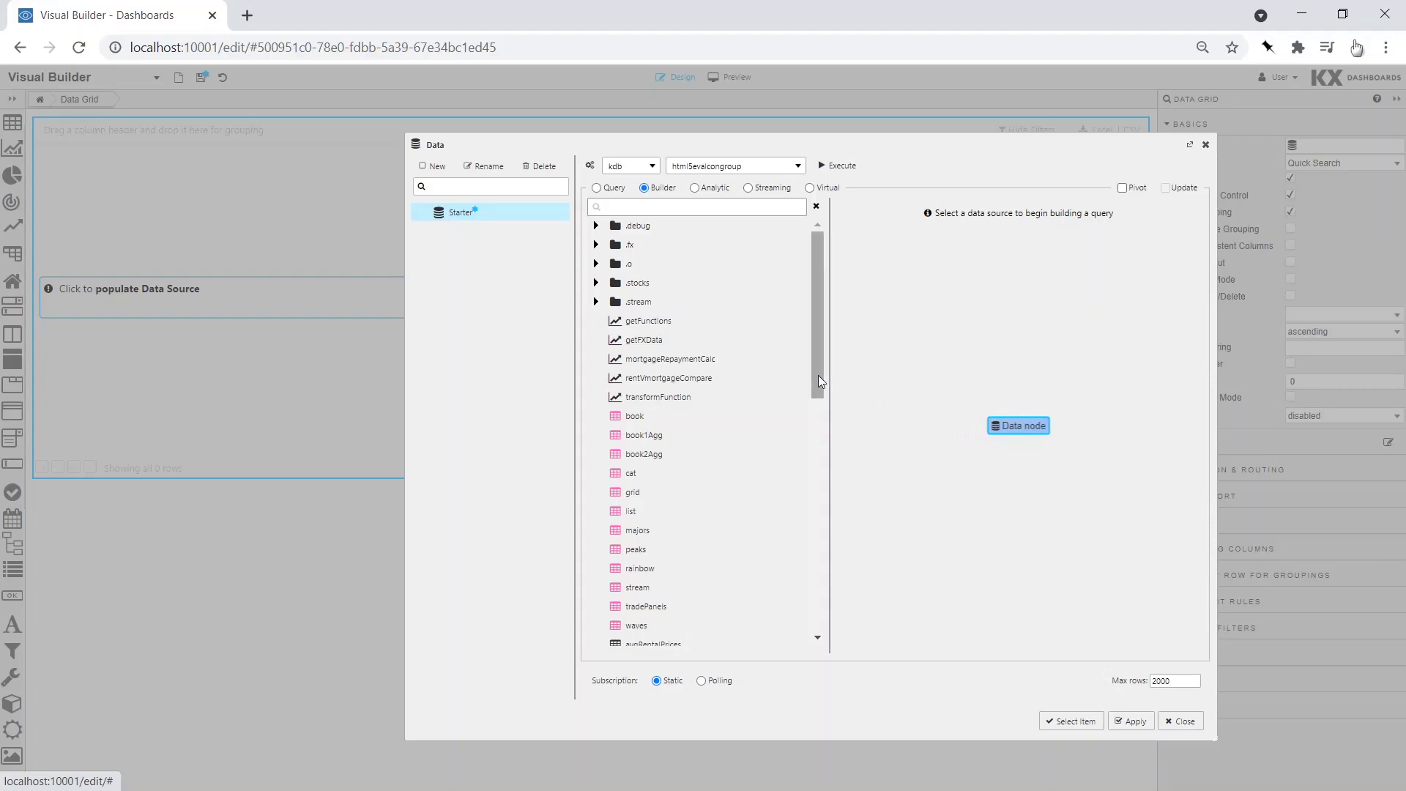
left_click_drag(820, 381, 819, 399)
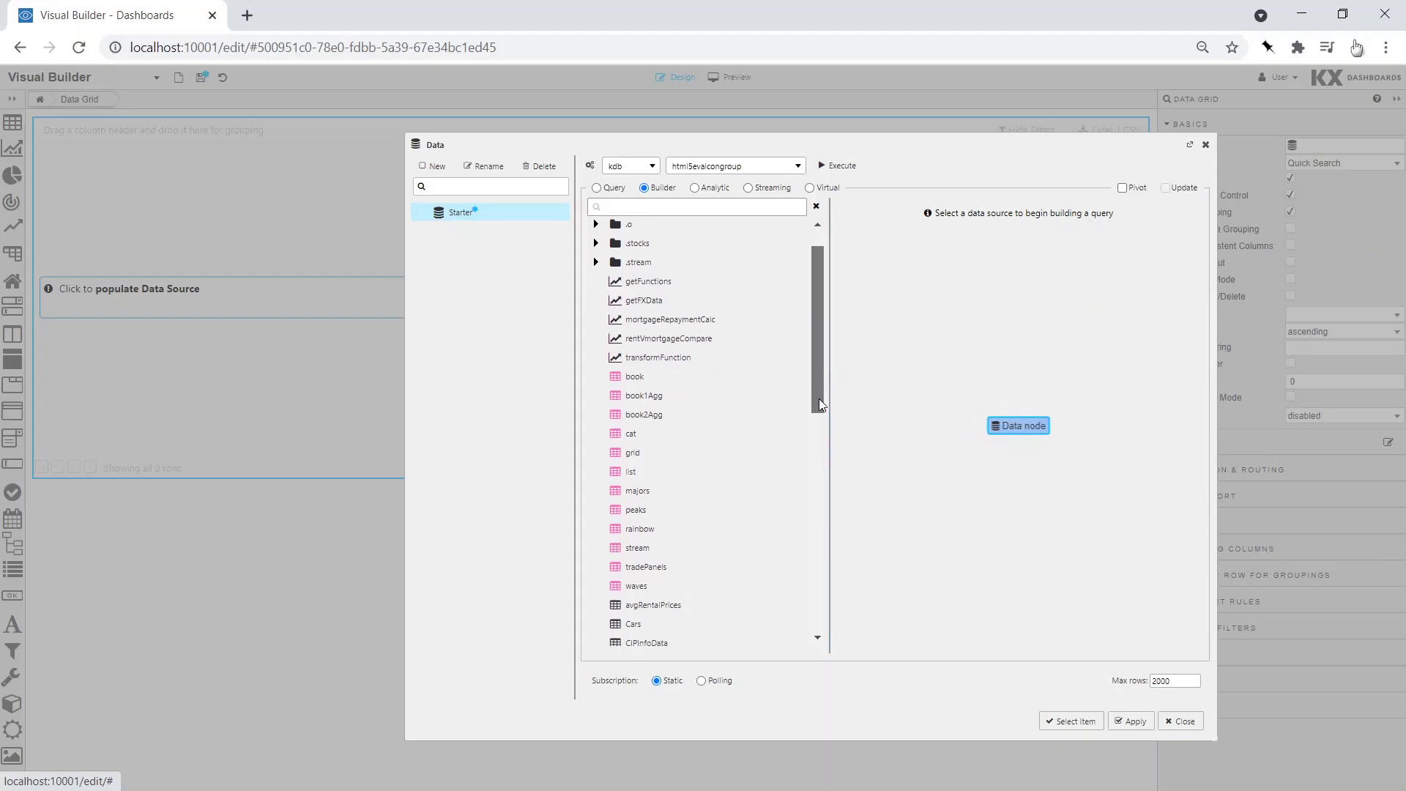
left_click(638, 472)
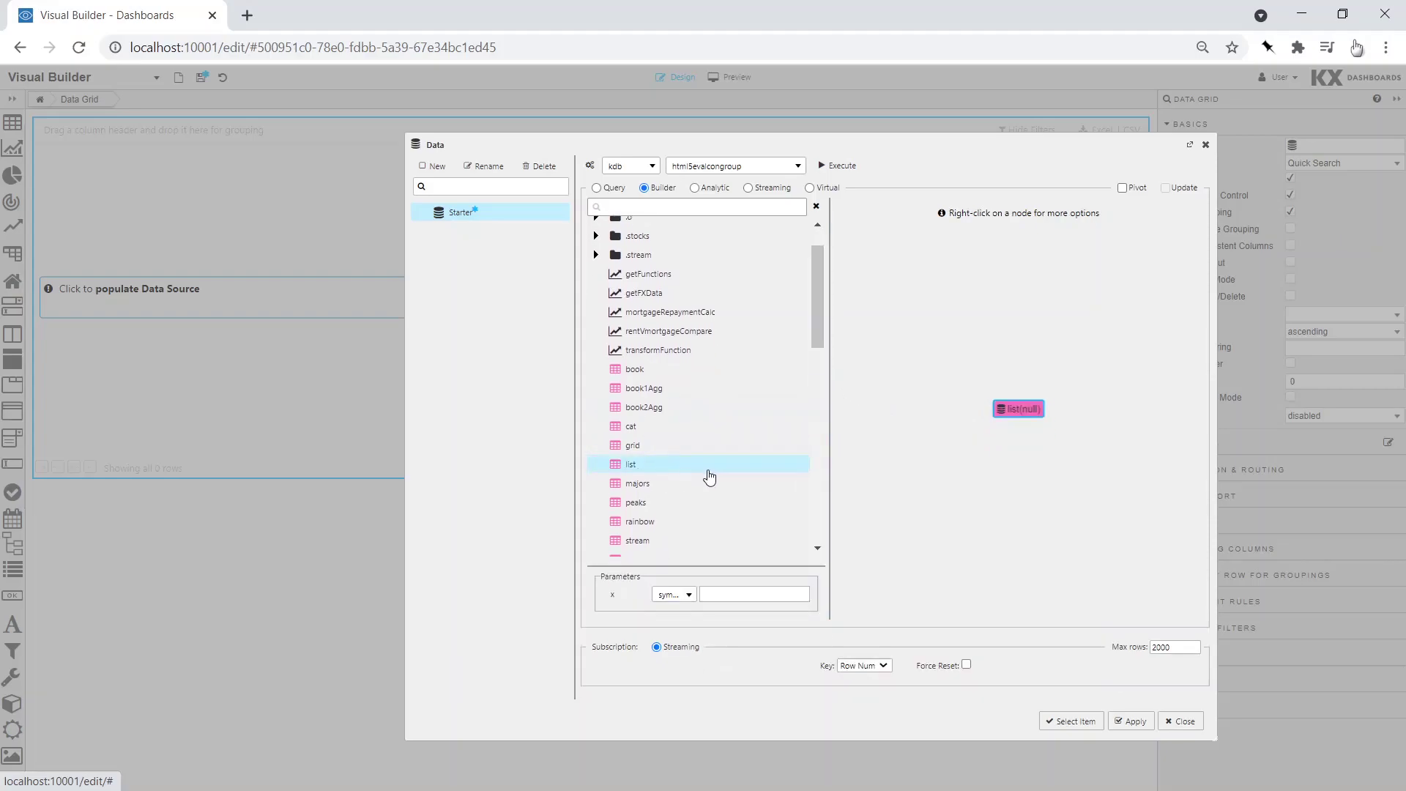
- Add a left join from the list table to the .stocks fundamentals table
right_click(1024, 416)
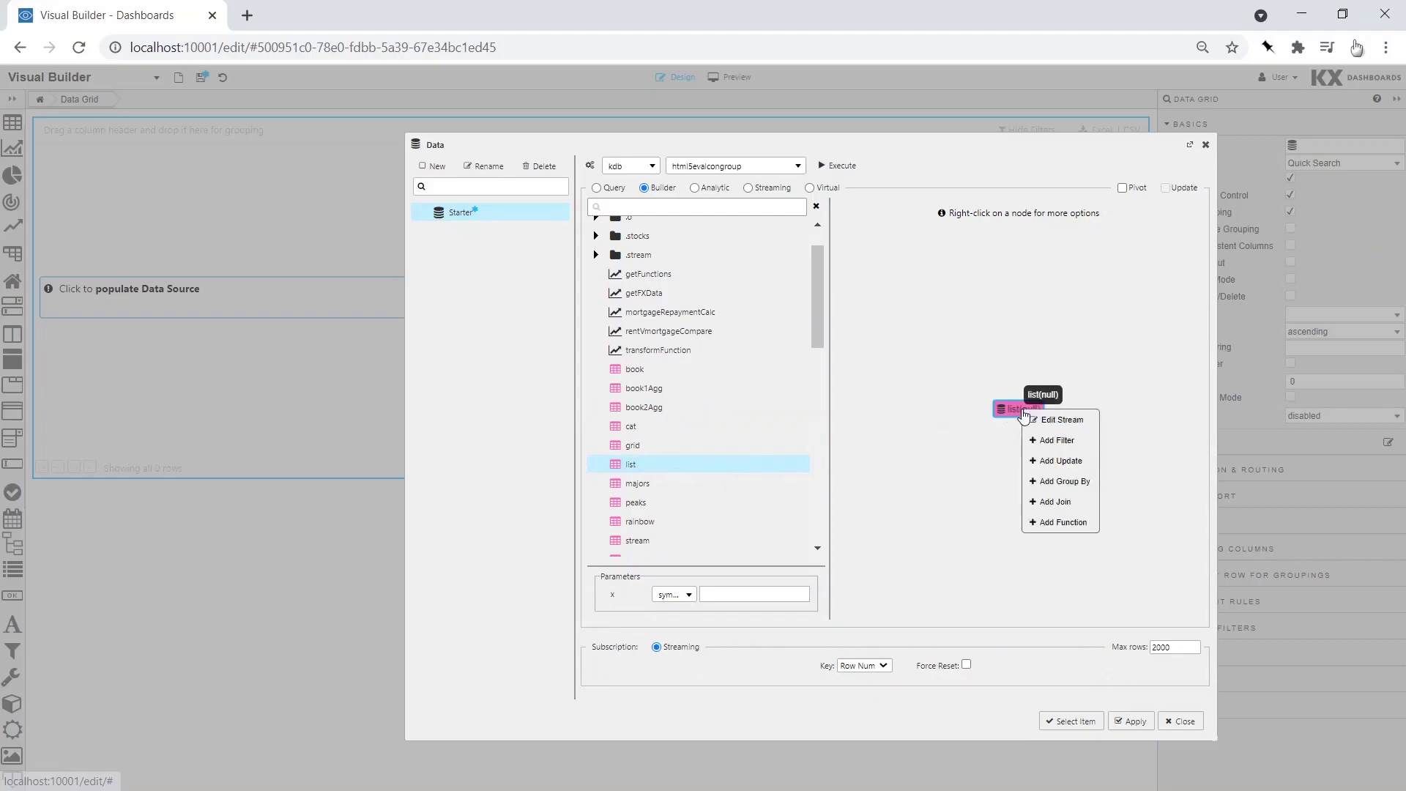
left_click(1058, 501)
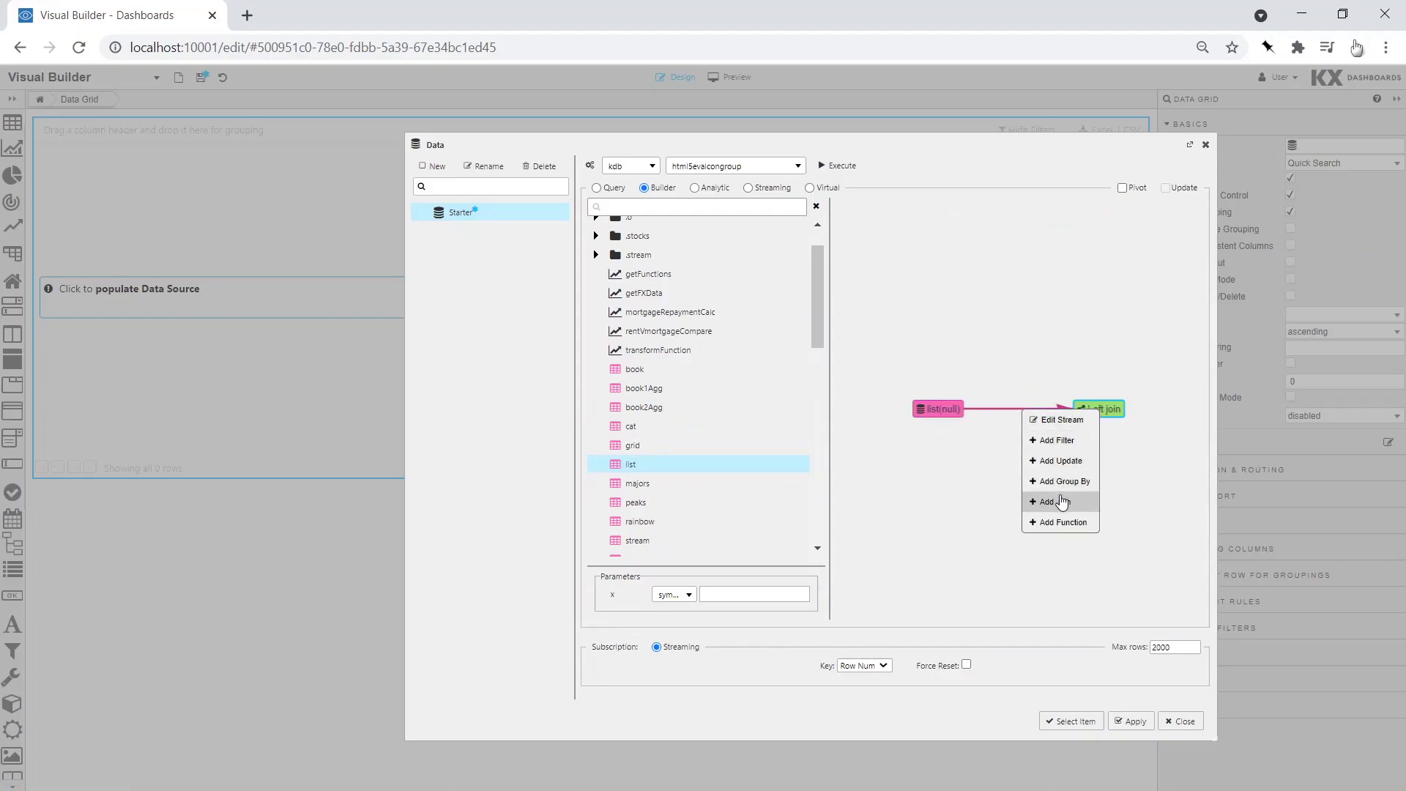
right_click(1091, 414)
left_click(1098, 416)
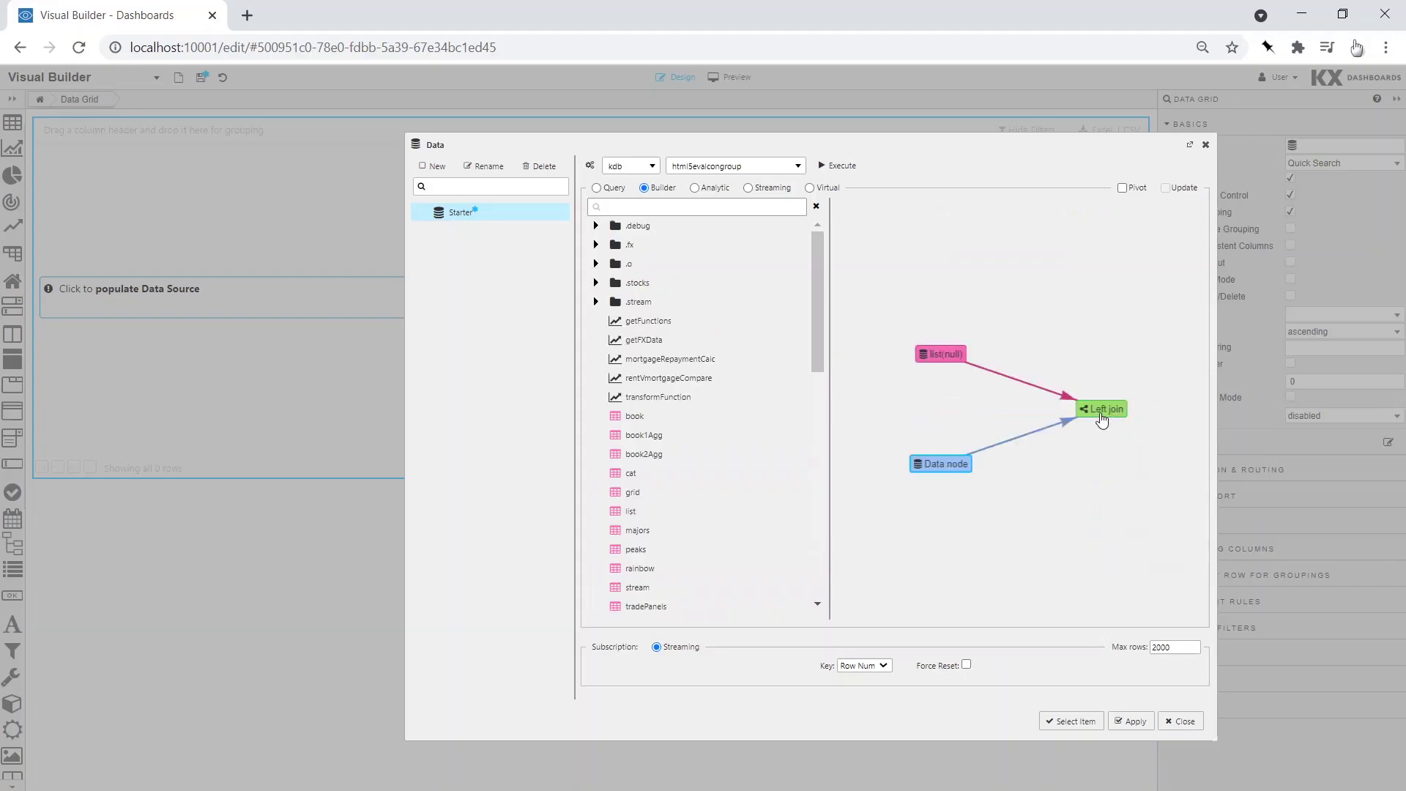
left_click(596, 283)
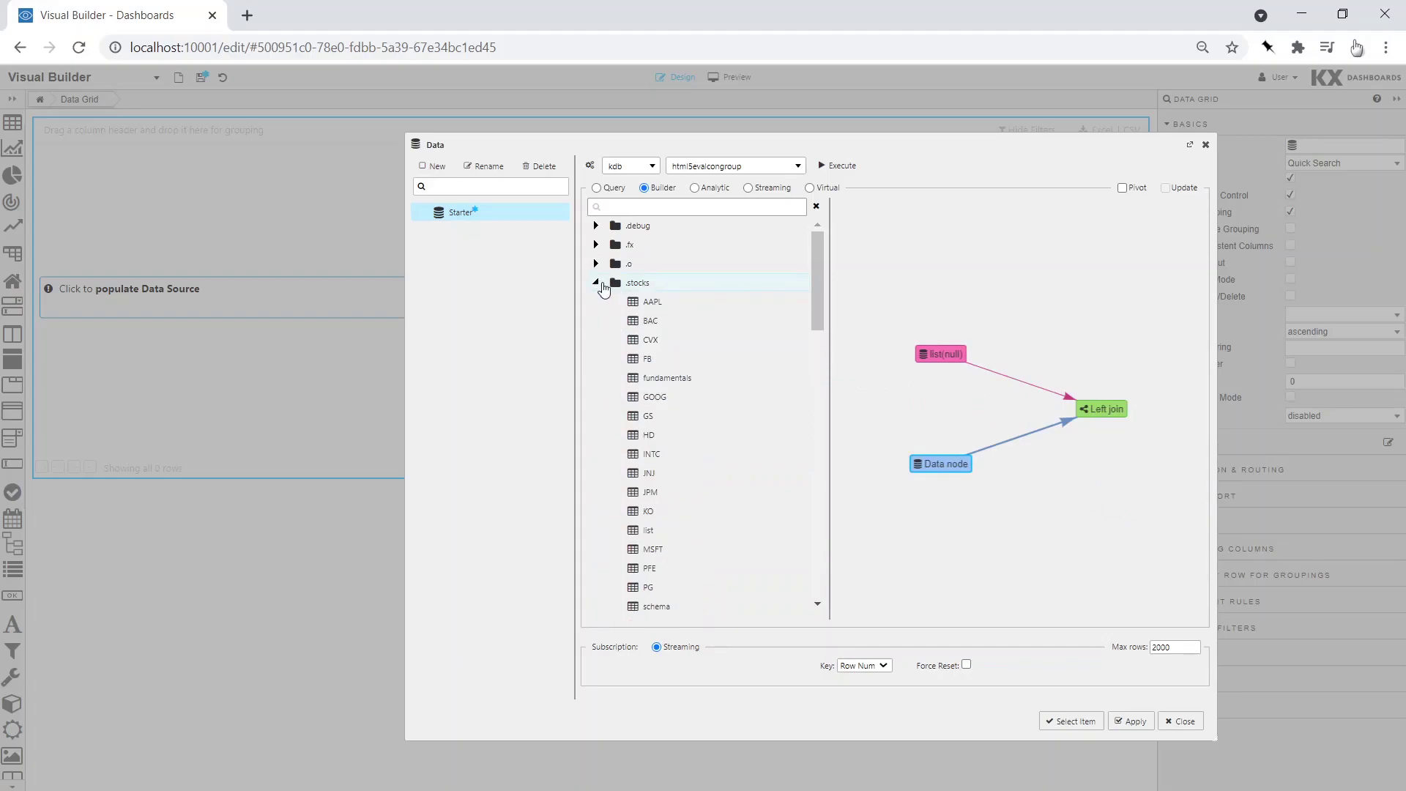
left_click(659, 379)
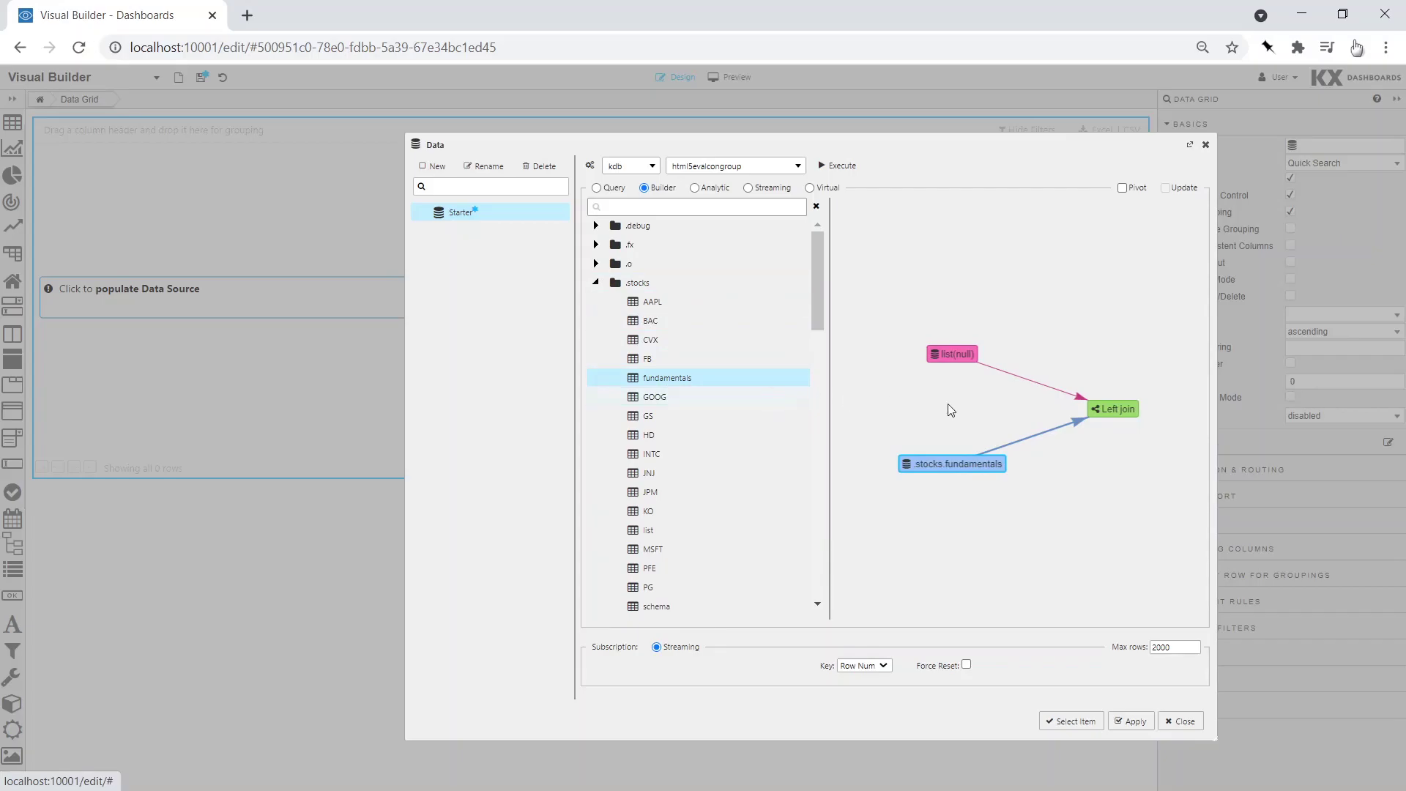
- Join the tables on sym, execute the query, and apply the 19-row result to the grid
right_click(1109, 416)
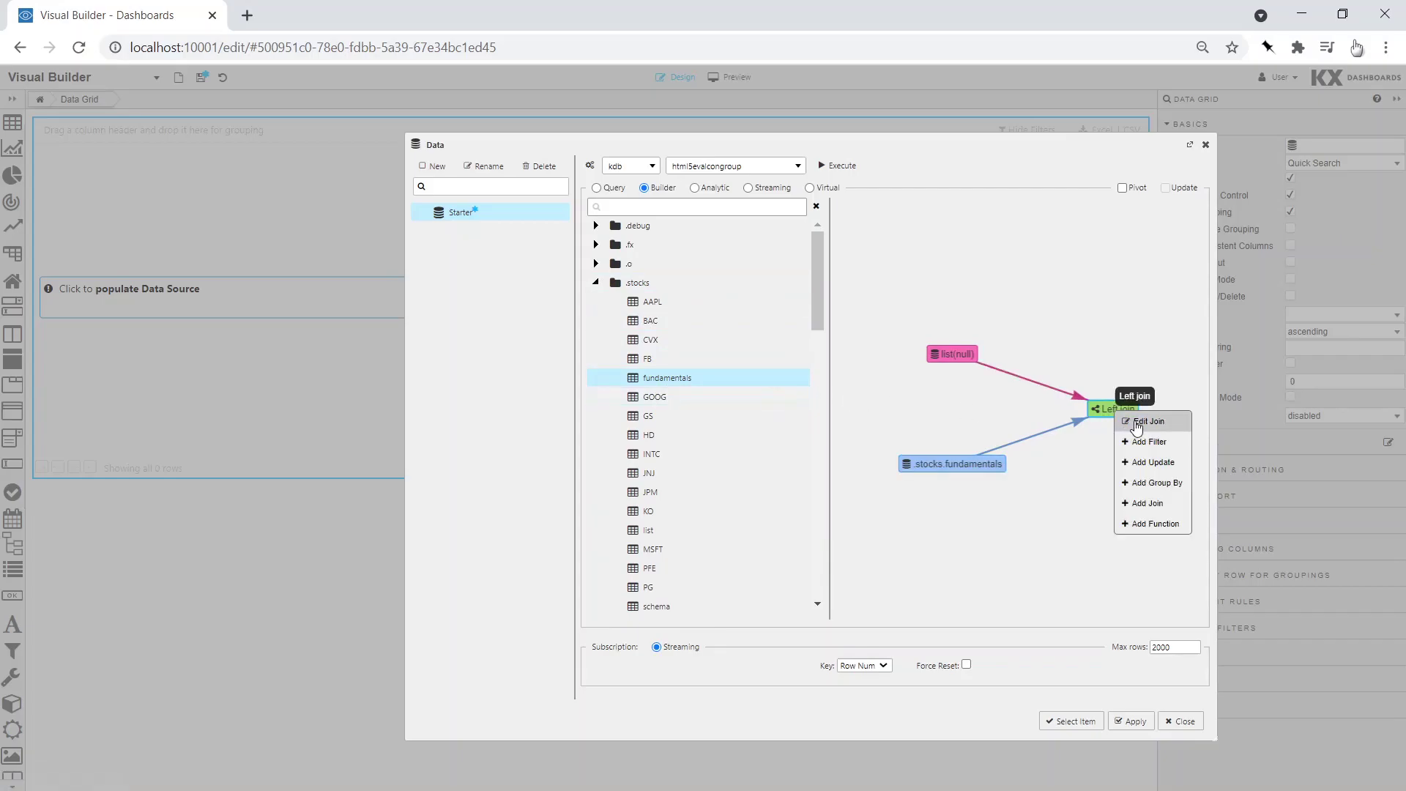
left_click(1135, 425)
left_click(725, 315)
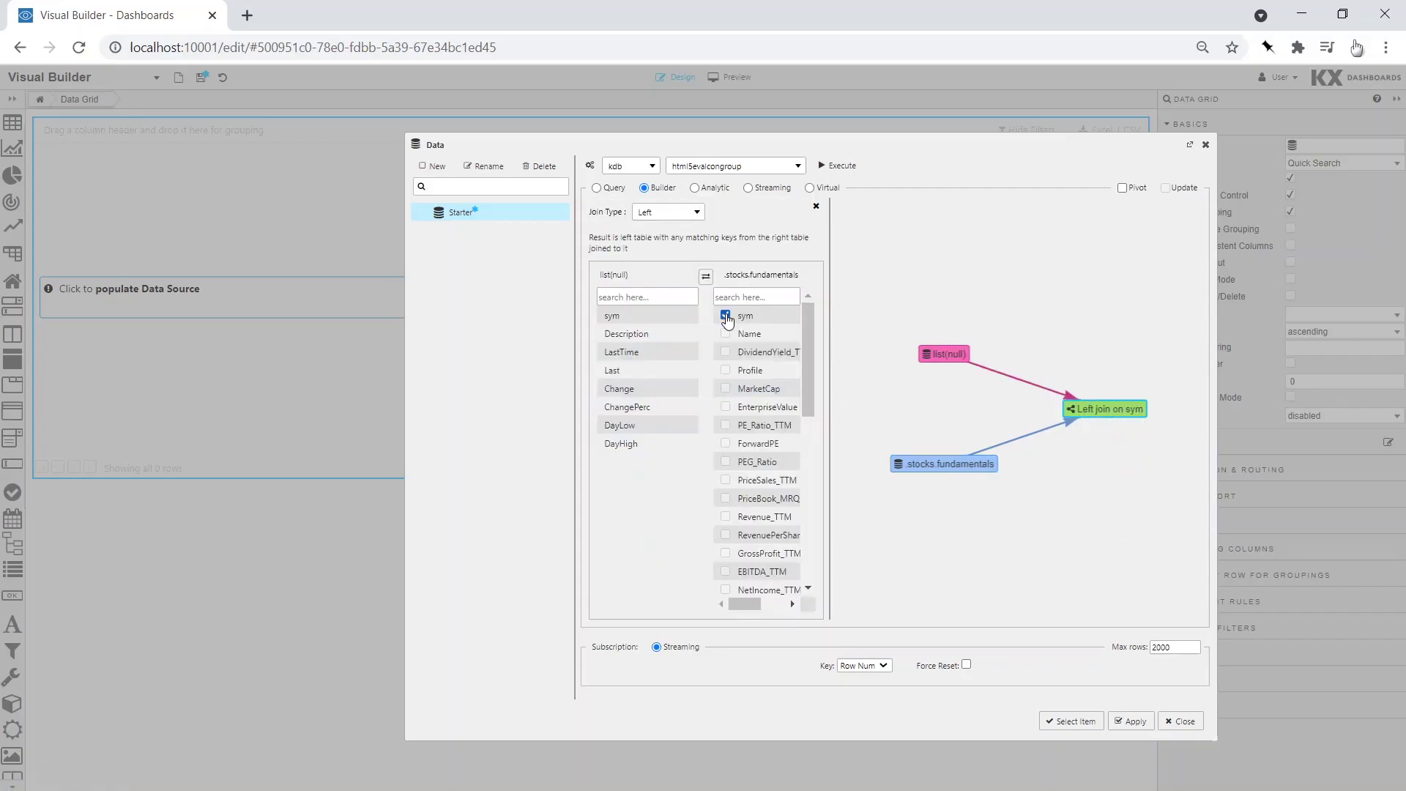
left_click(837, 166)
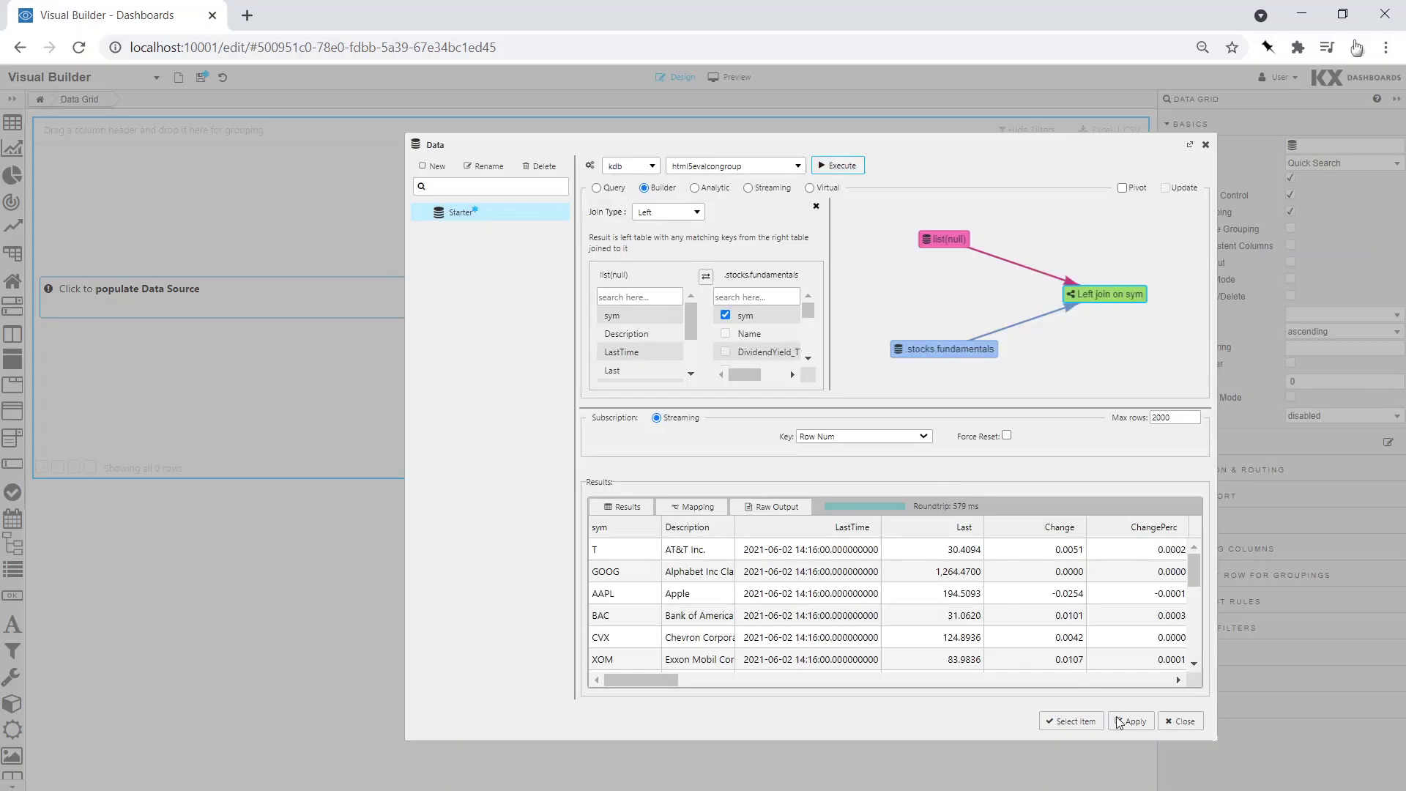
left_click(1069, 721)
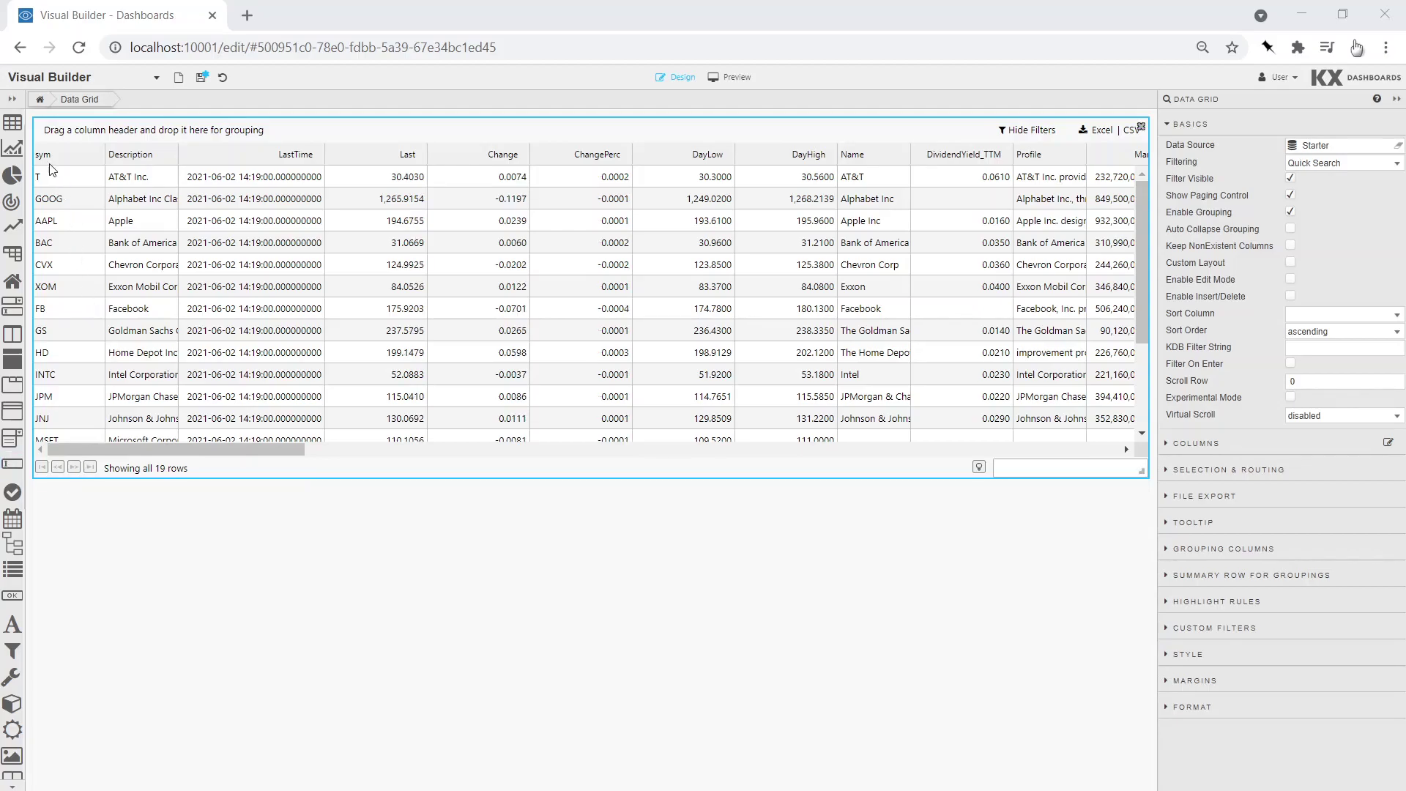
- Drop a second data grid below the first and give it a new Builder data source named Quote
left_click_drag(11, 118, 1122, 680)
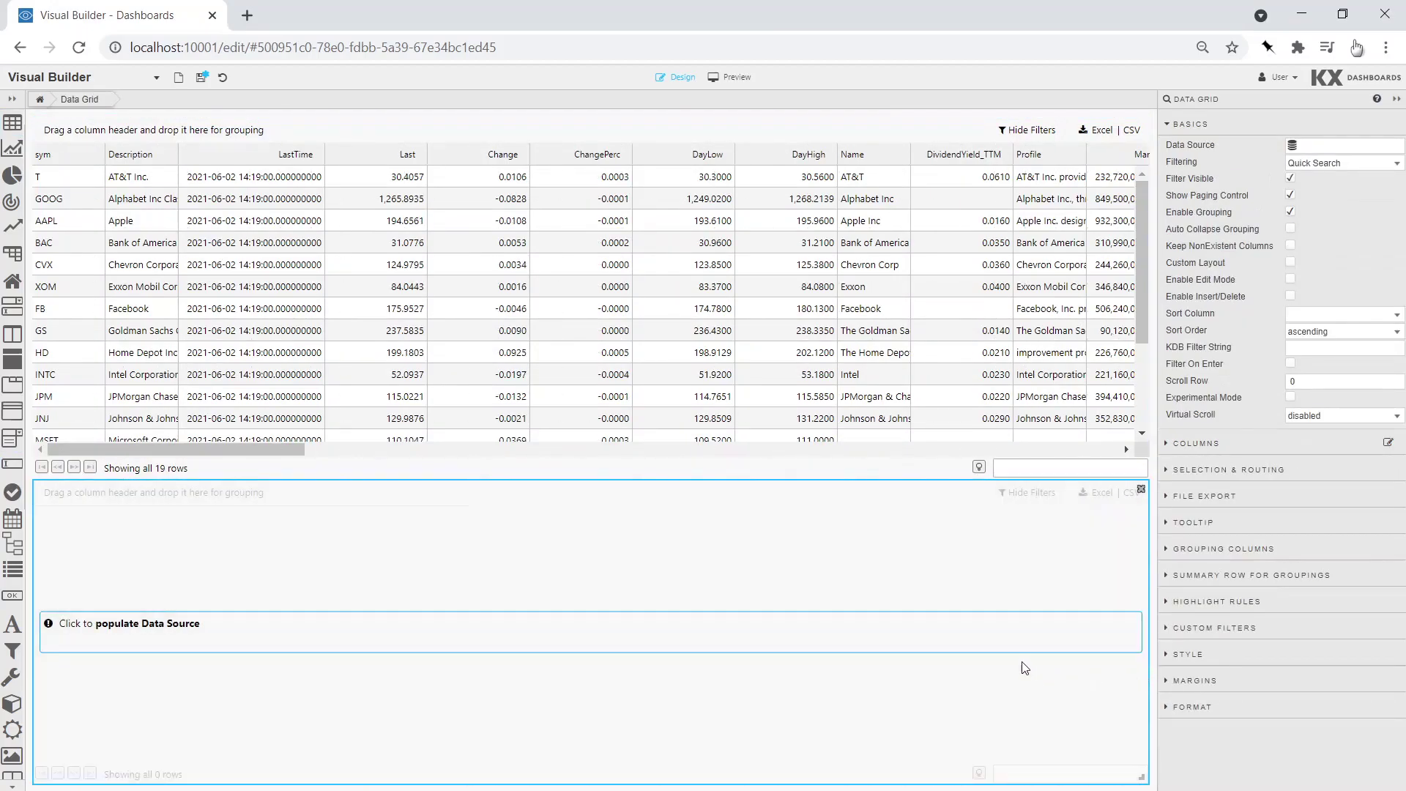
left_click(1001, 645)
left_click(429, 167)
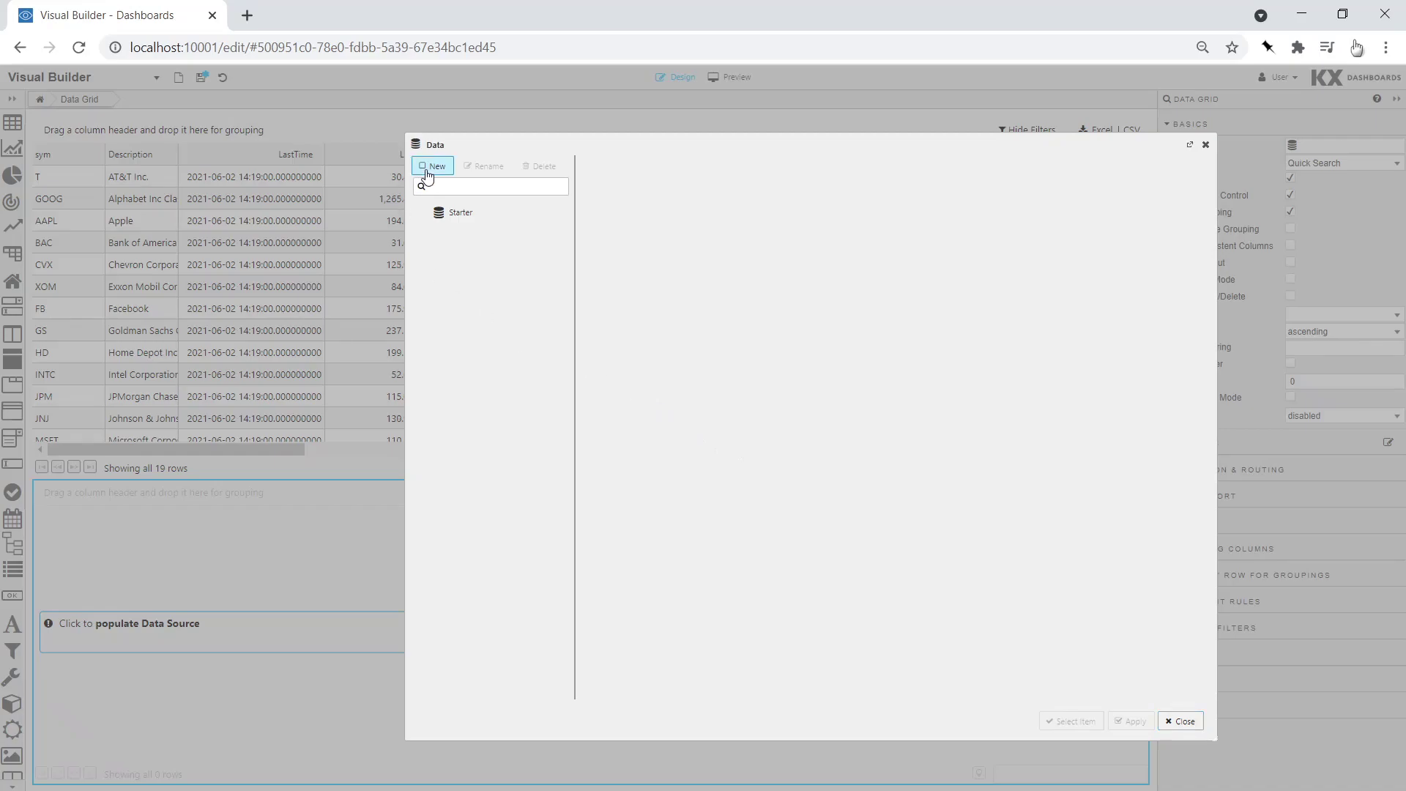
type("Quote")
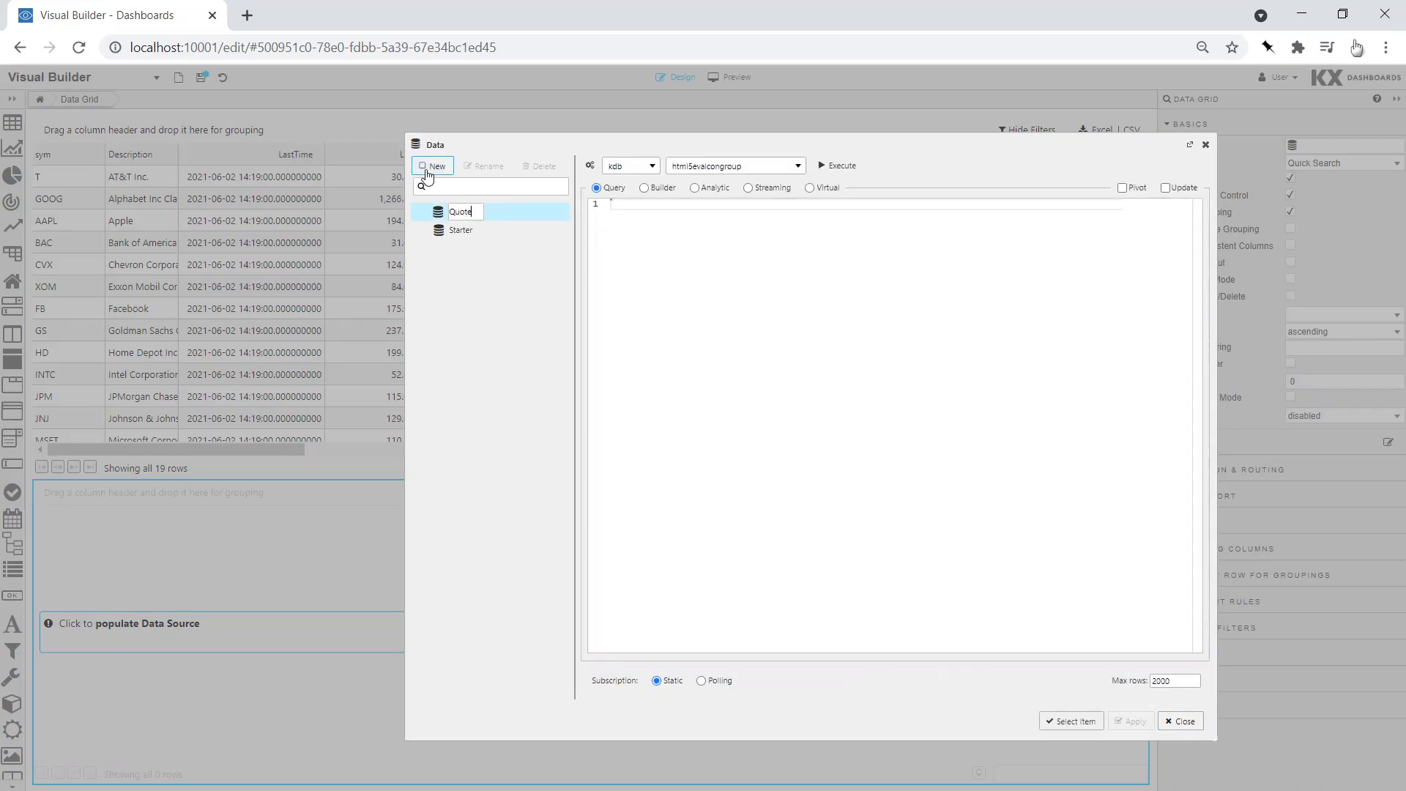
left_click(645, 189)
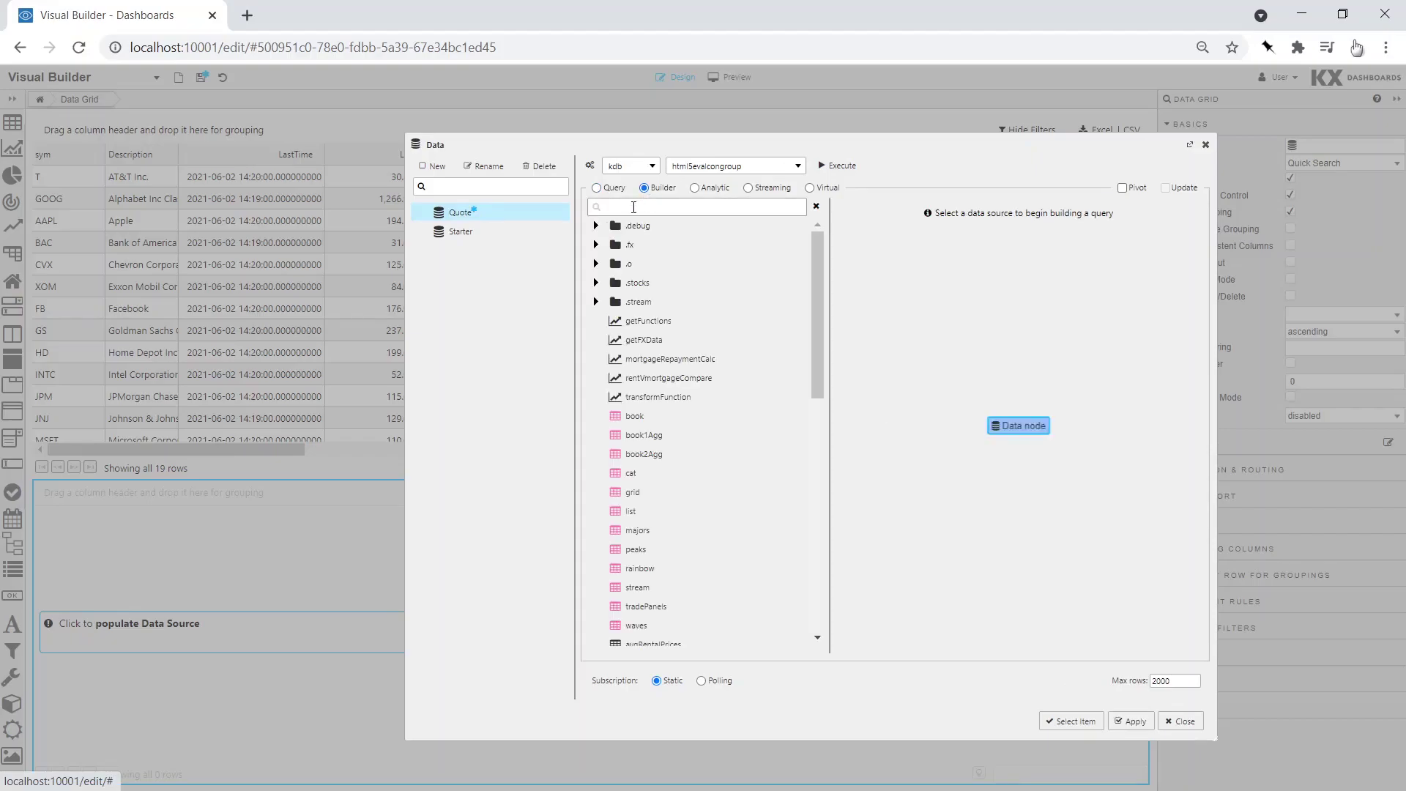
- Search 'df' and use the dfxQuote table as the Quote query's data
left_click(640, 204)
type("dfx")
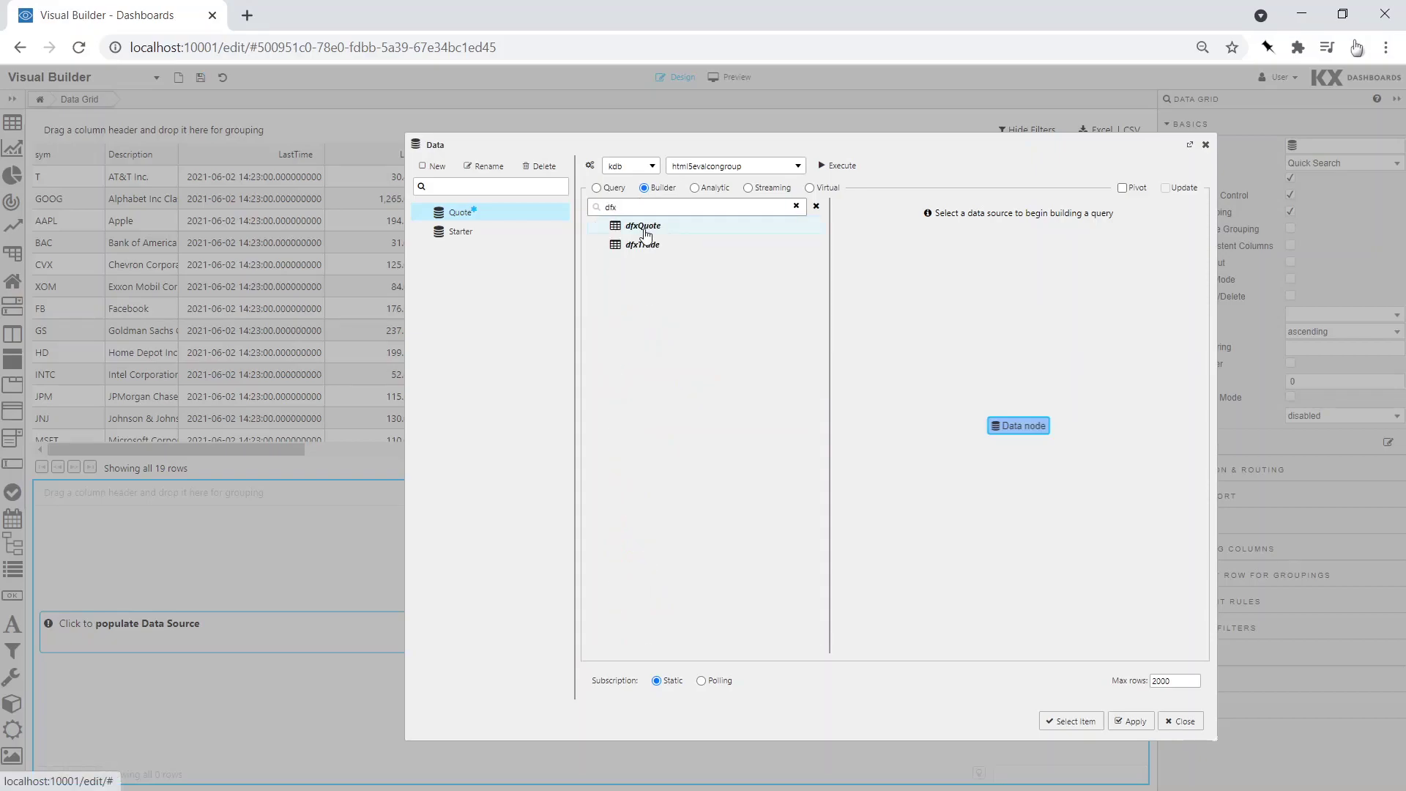
left_click(644, 227)
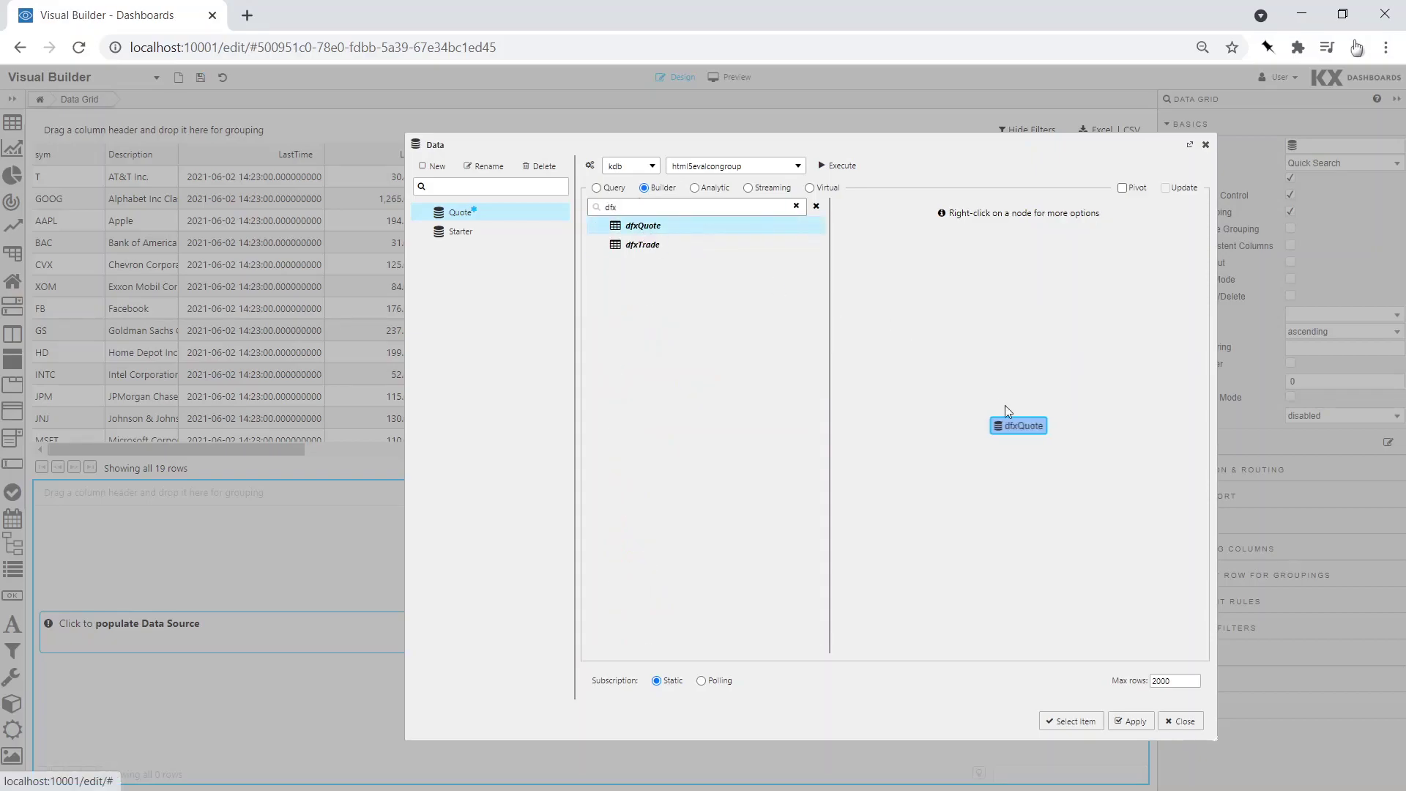
- Add a filter node to dfxQuote with a row rule on src equal
right_click(1019, 431)
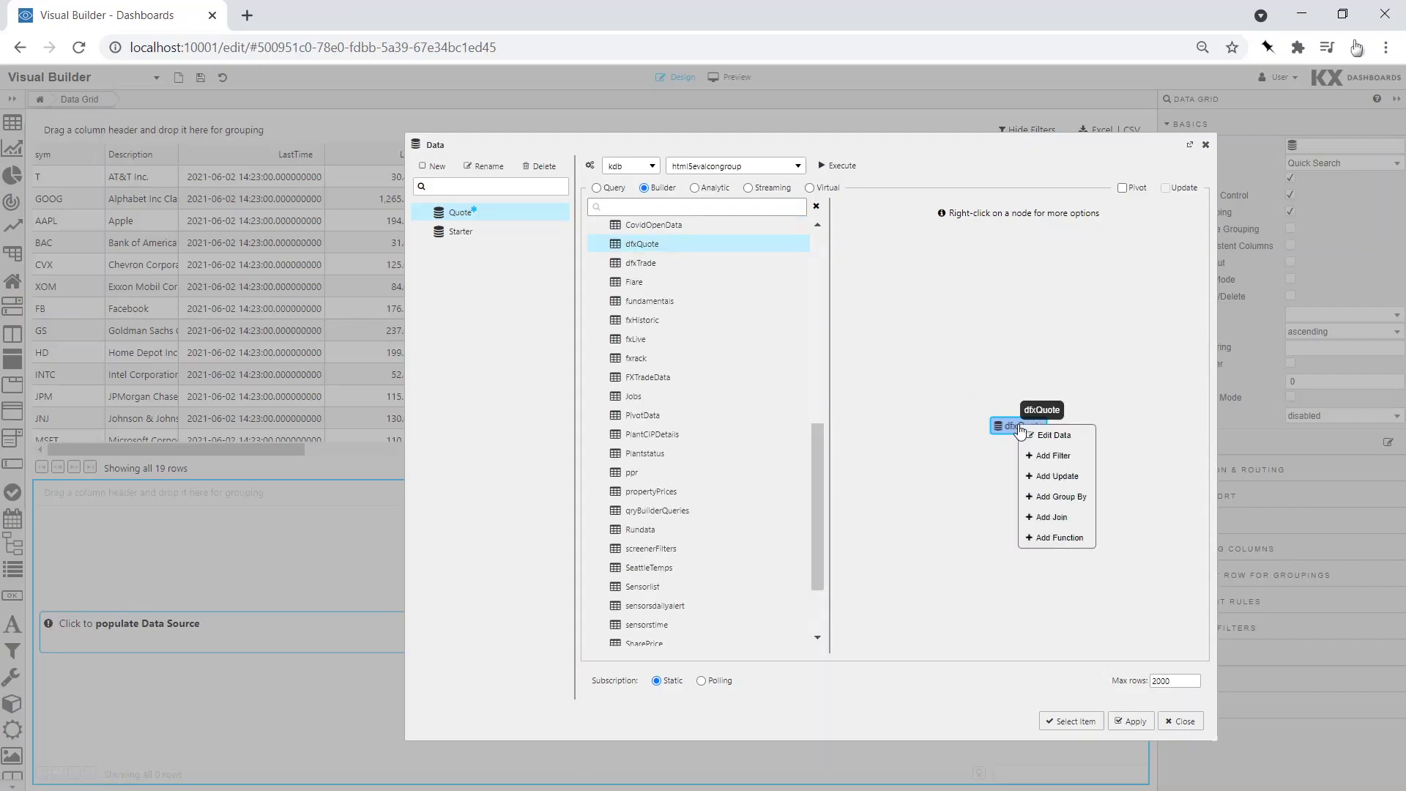
left_click(1049, 450)
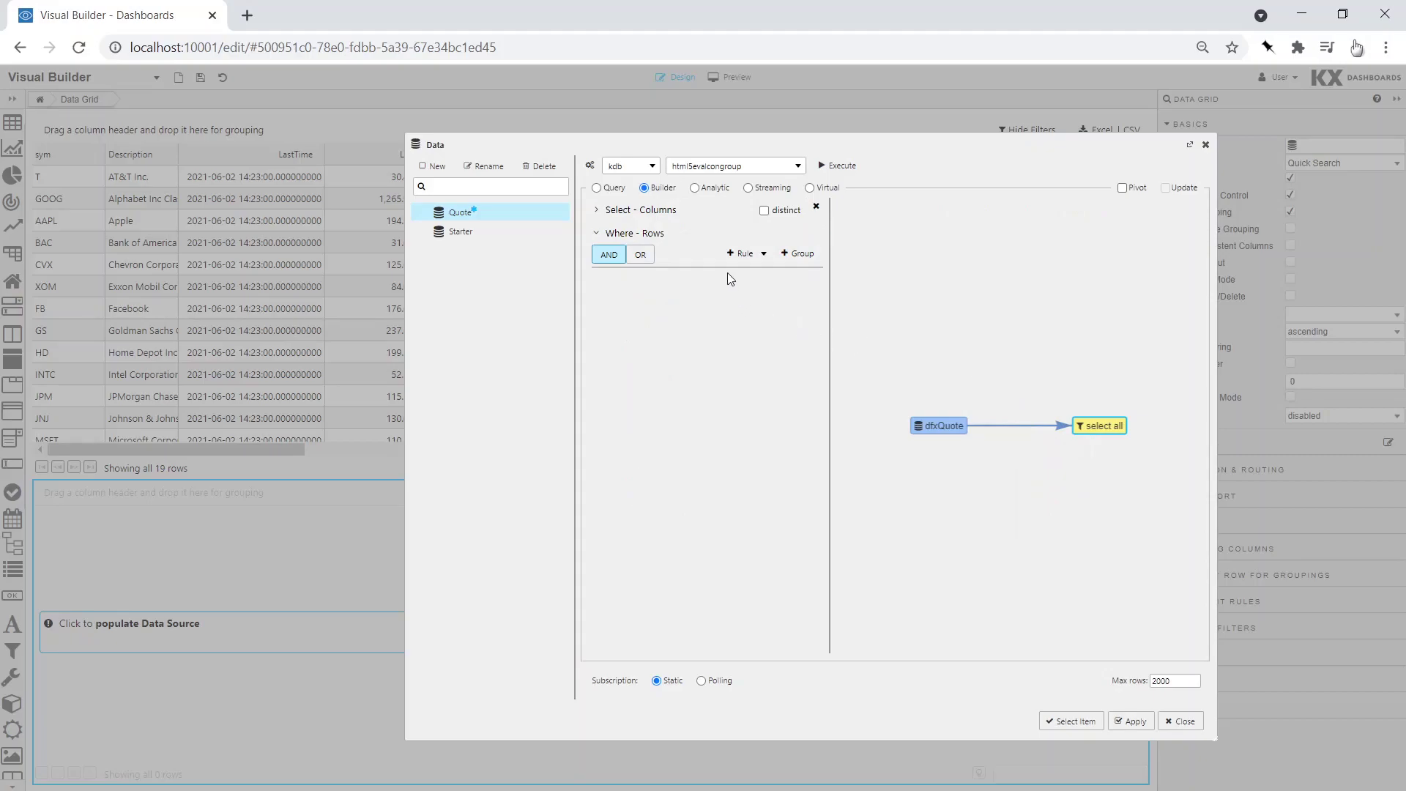
left_click(599, 210)
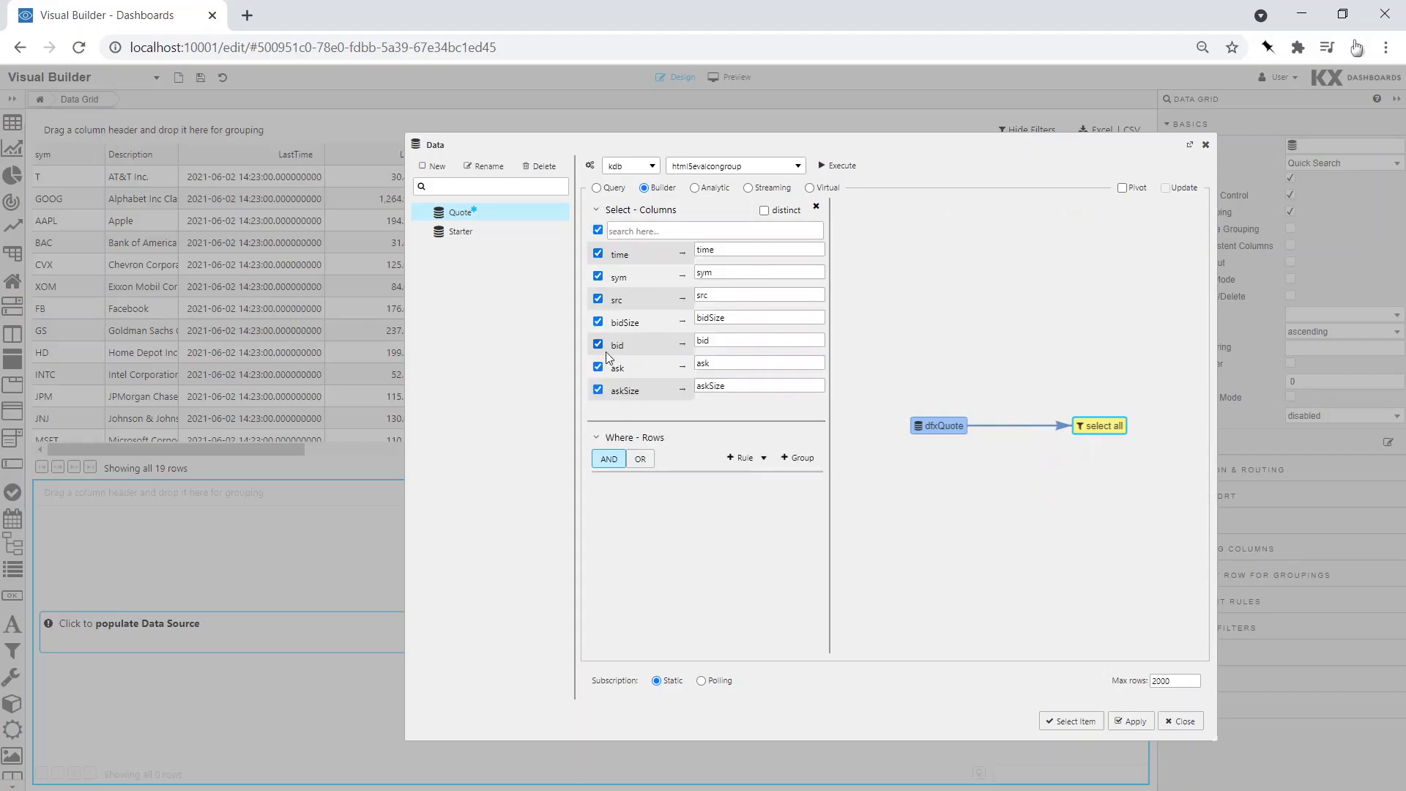
left_click(743, 461)
left_click(665, 487)
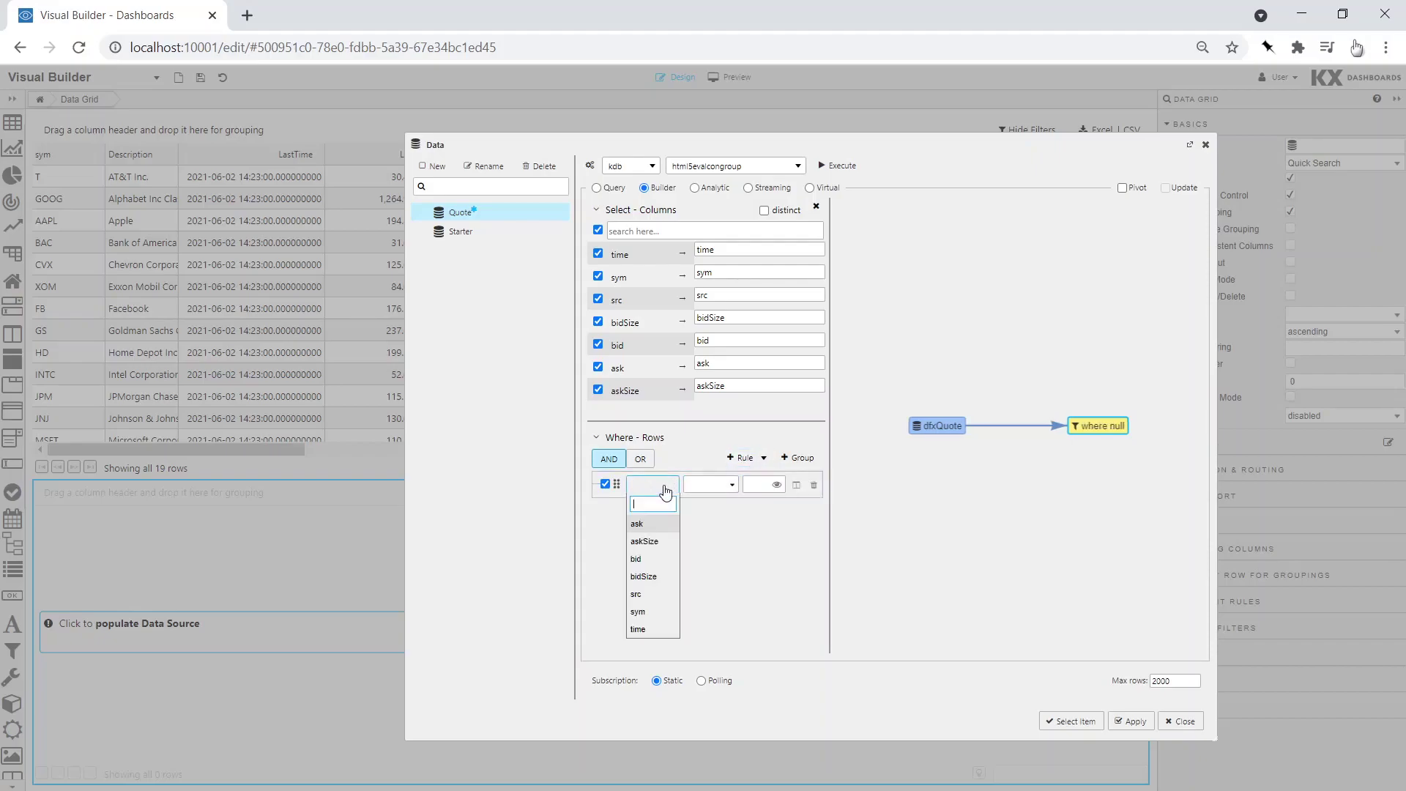
left_click(648, 593)
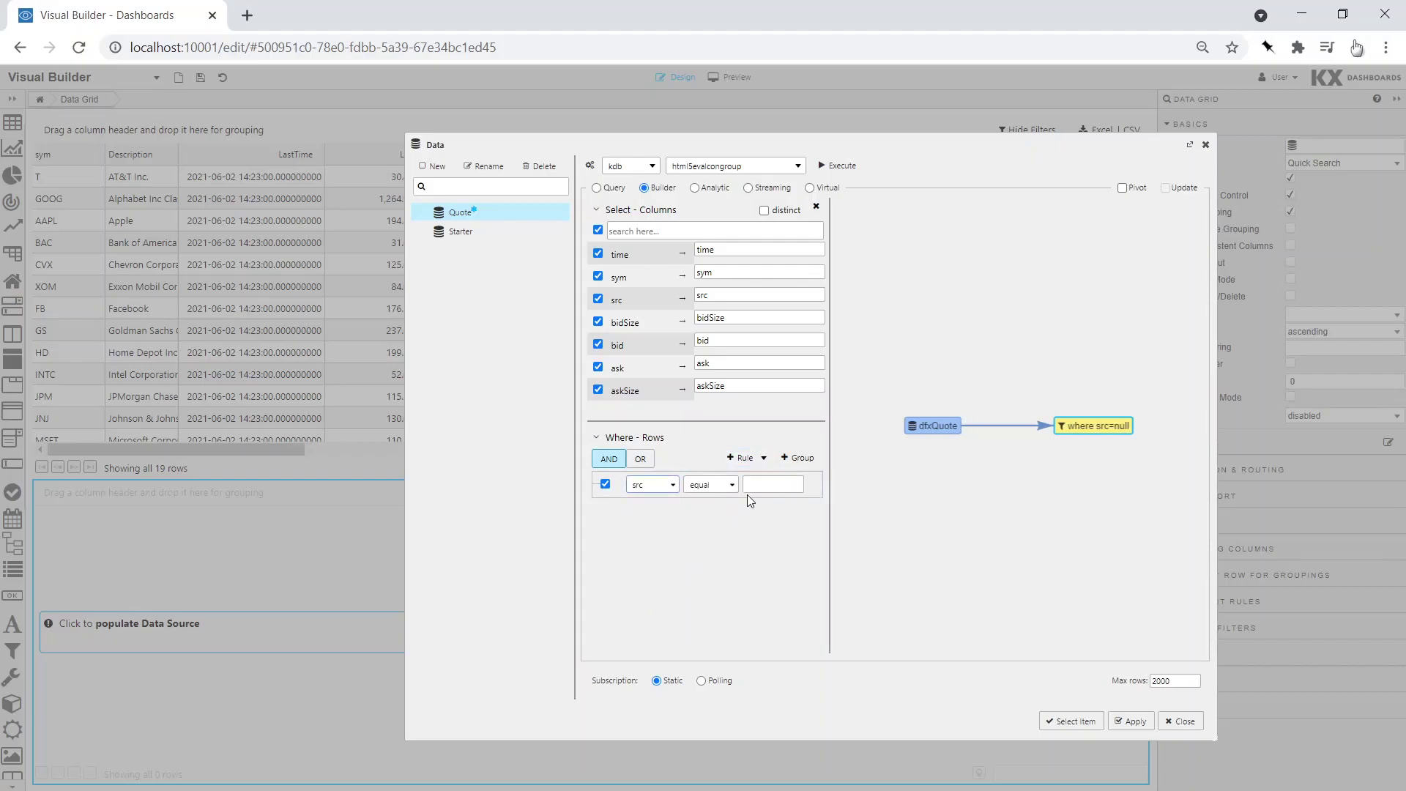
- Set the rule's value to a new srcSelect view state defaulting to IOPWinds
left_click(775, 486)
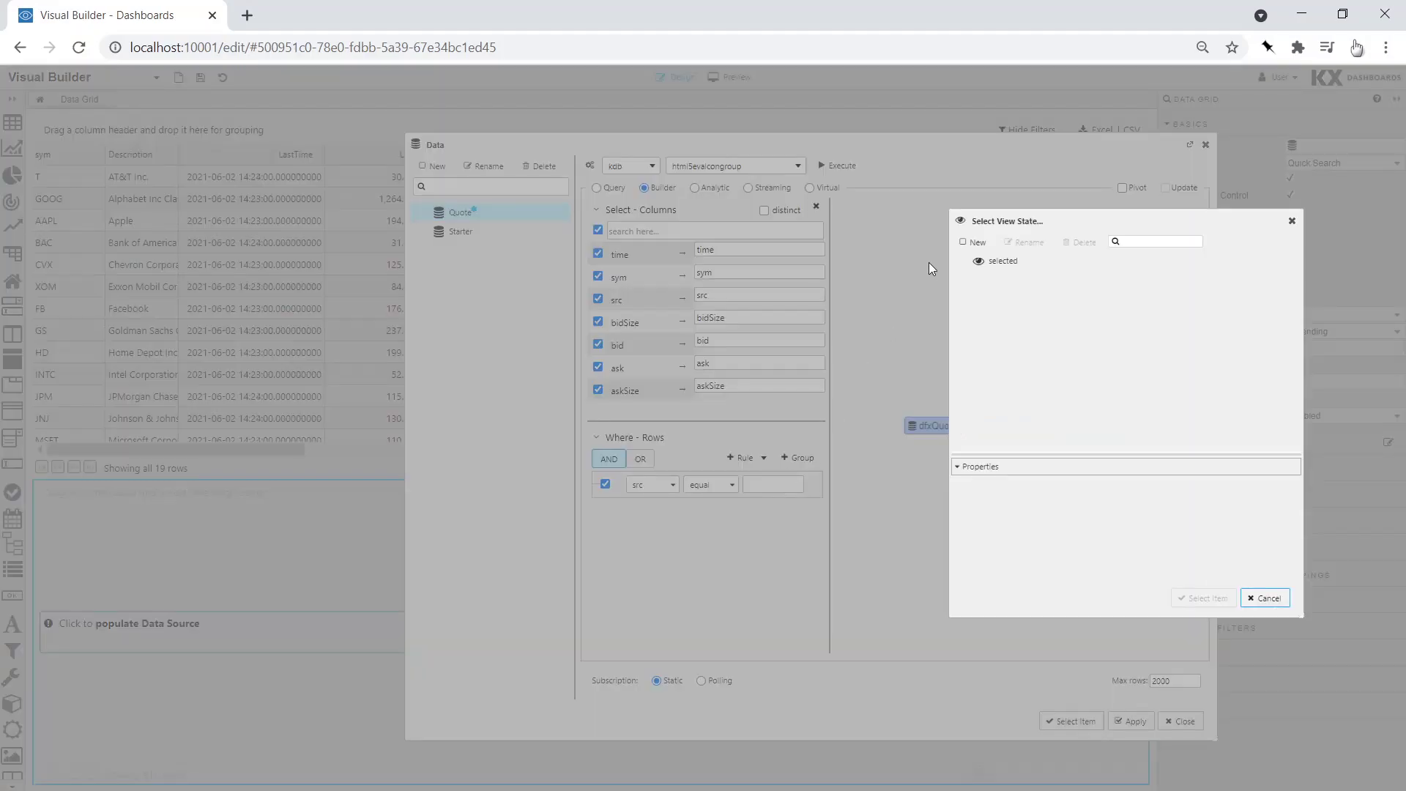
left_click(965, 249)
type("srcSelect")
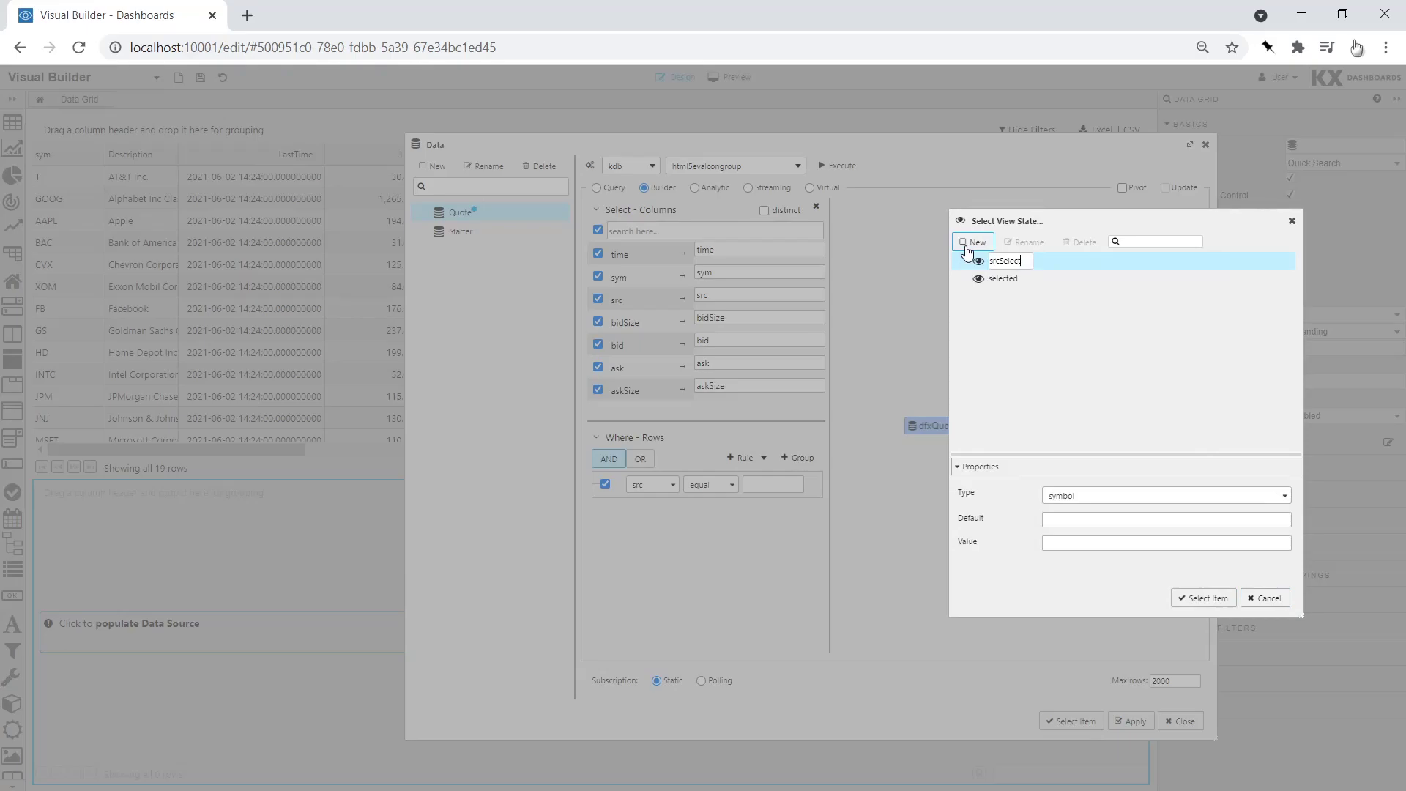
left_click(1052, 520)
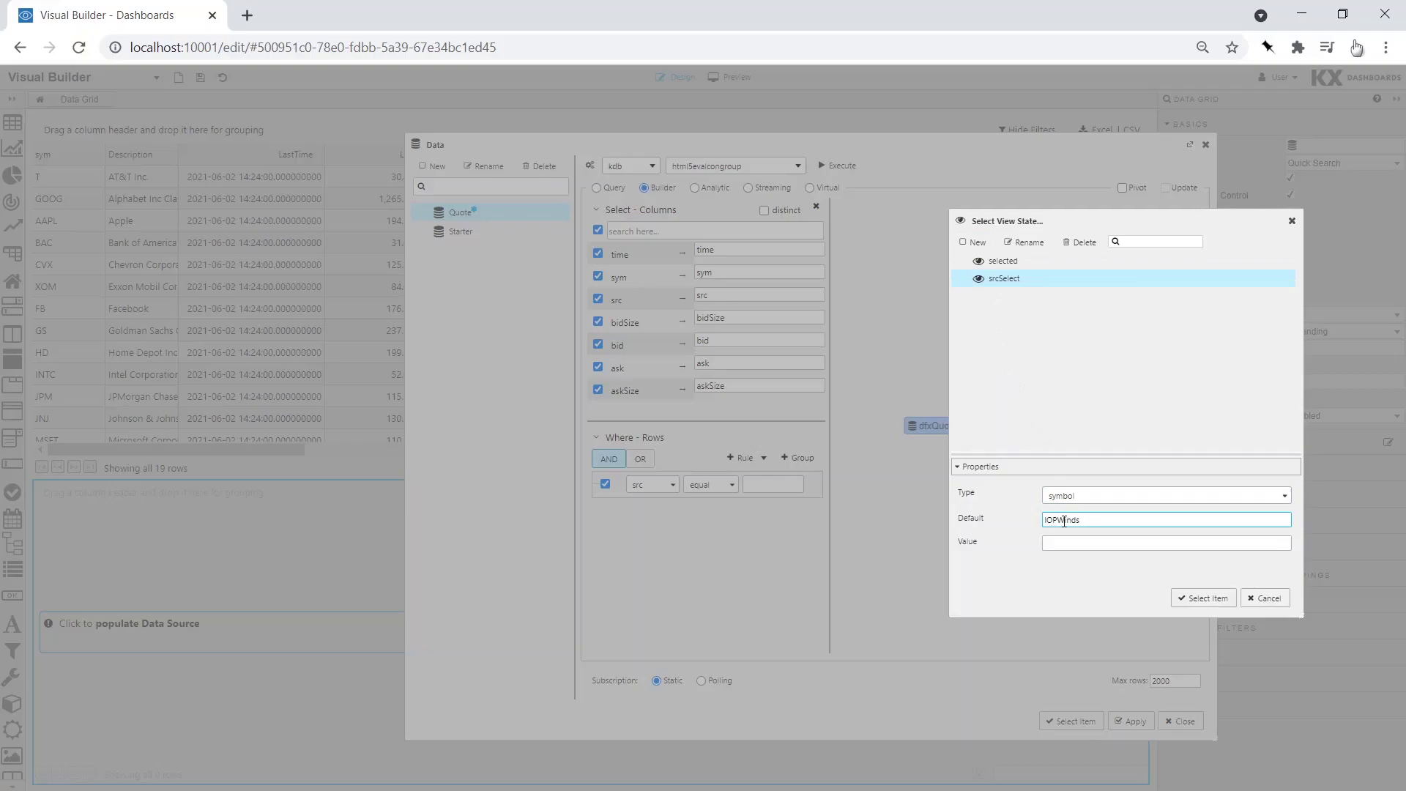
type("IOPWinds")
left_click_drag(1103, 522, 987, 511)
left_click(1057, 546)
left_click(1178, 599)
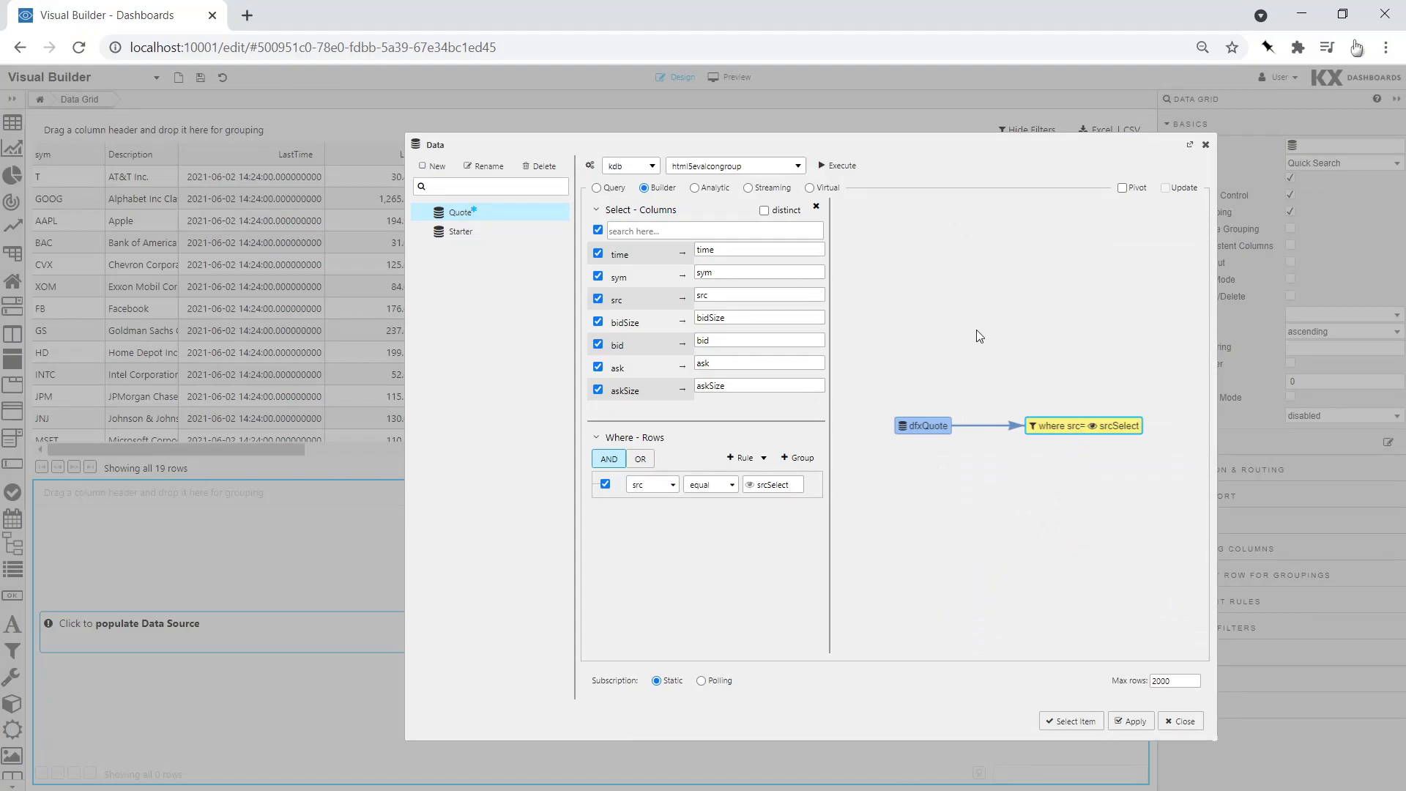
- Run the filtered Quote query and apply it to the lower grid
left_click(840, 166)
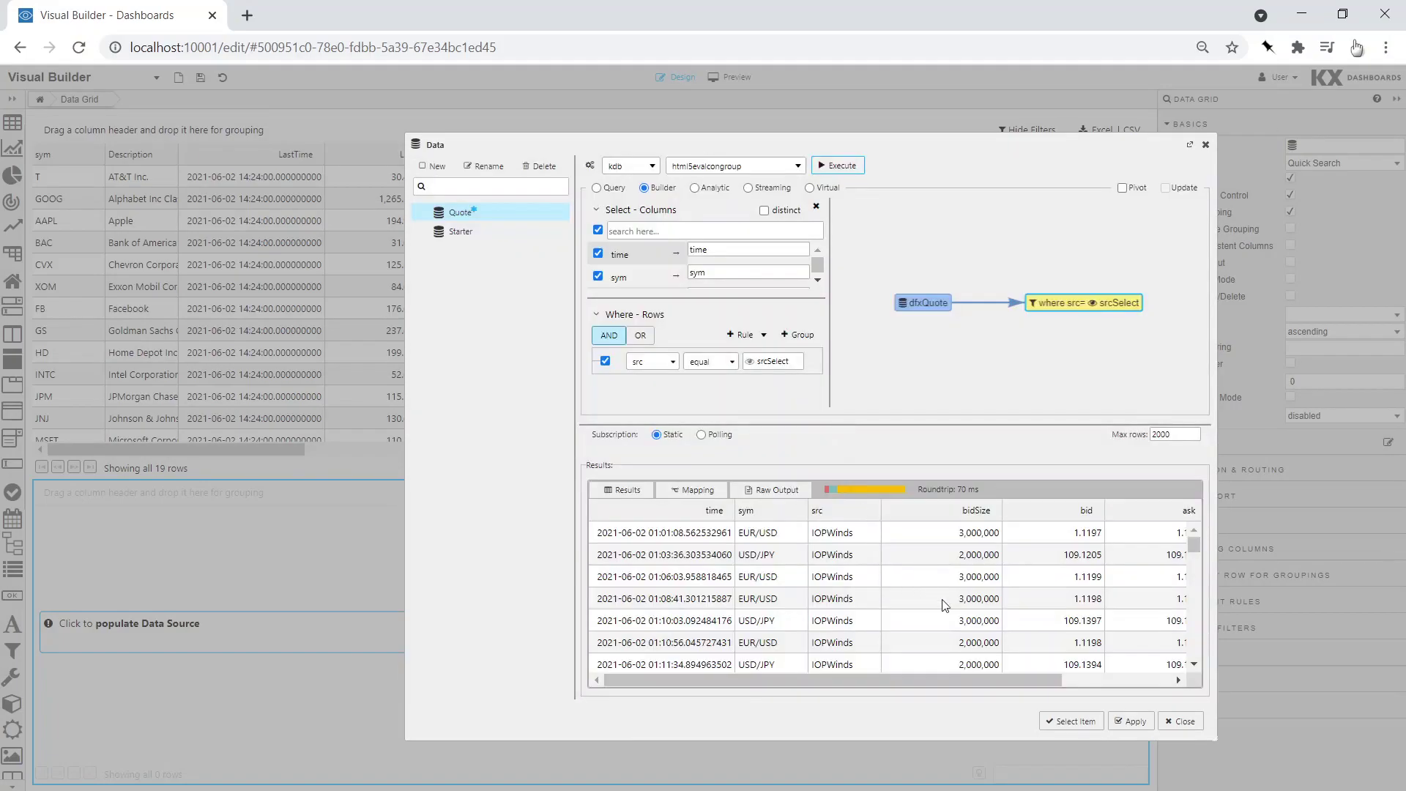
left_click(1133, 722)
left_click(1074, 722)
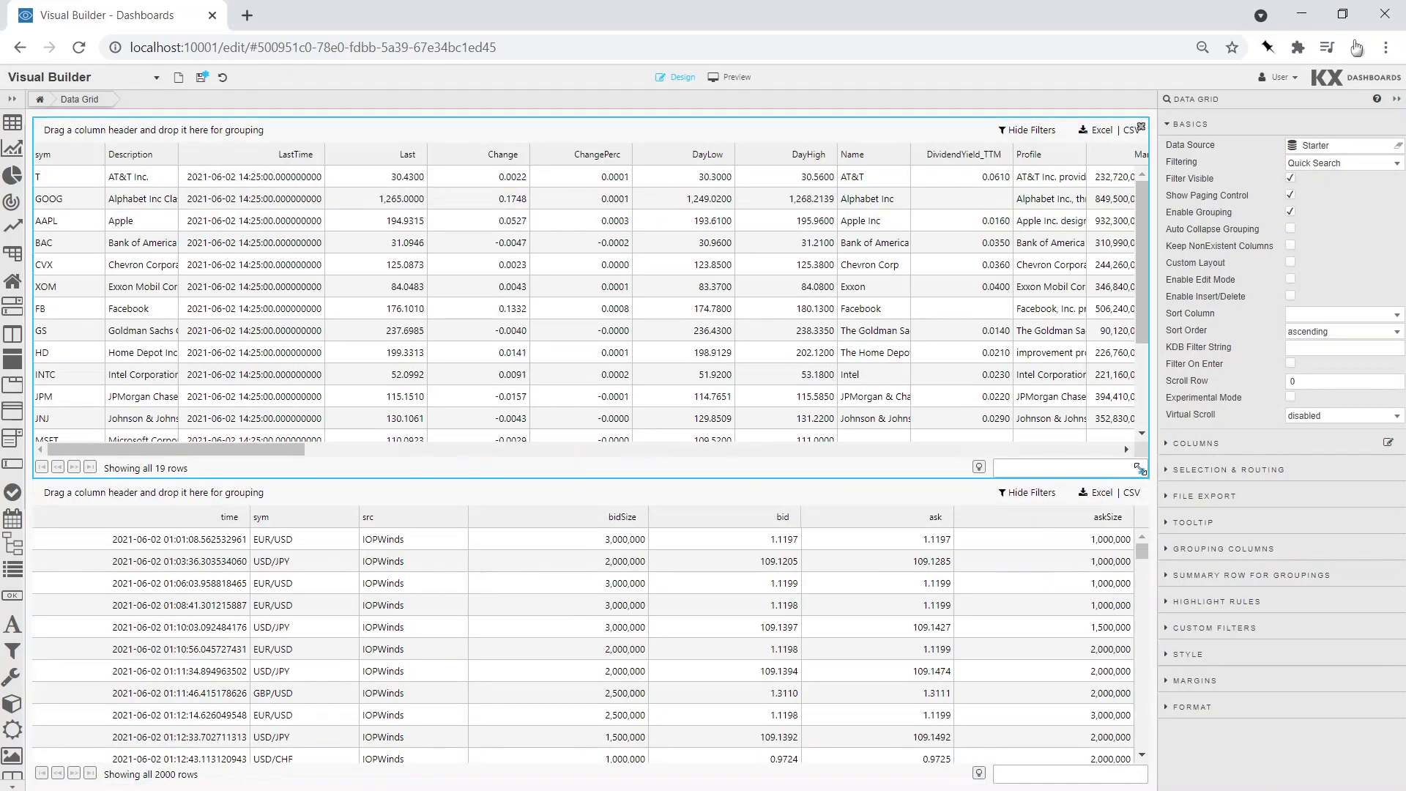
- Shorten the upper grid and add a drop-down list with a left-aligned label between the grids
left_click_drag(1143, 469, 1143, 441)
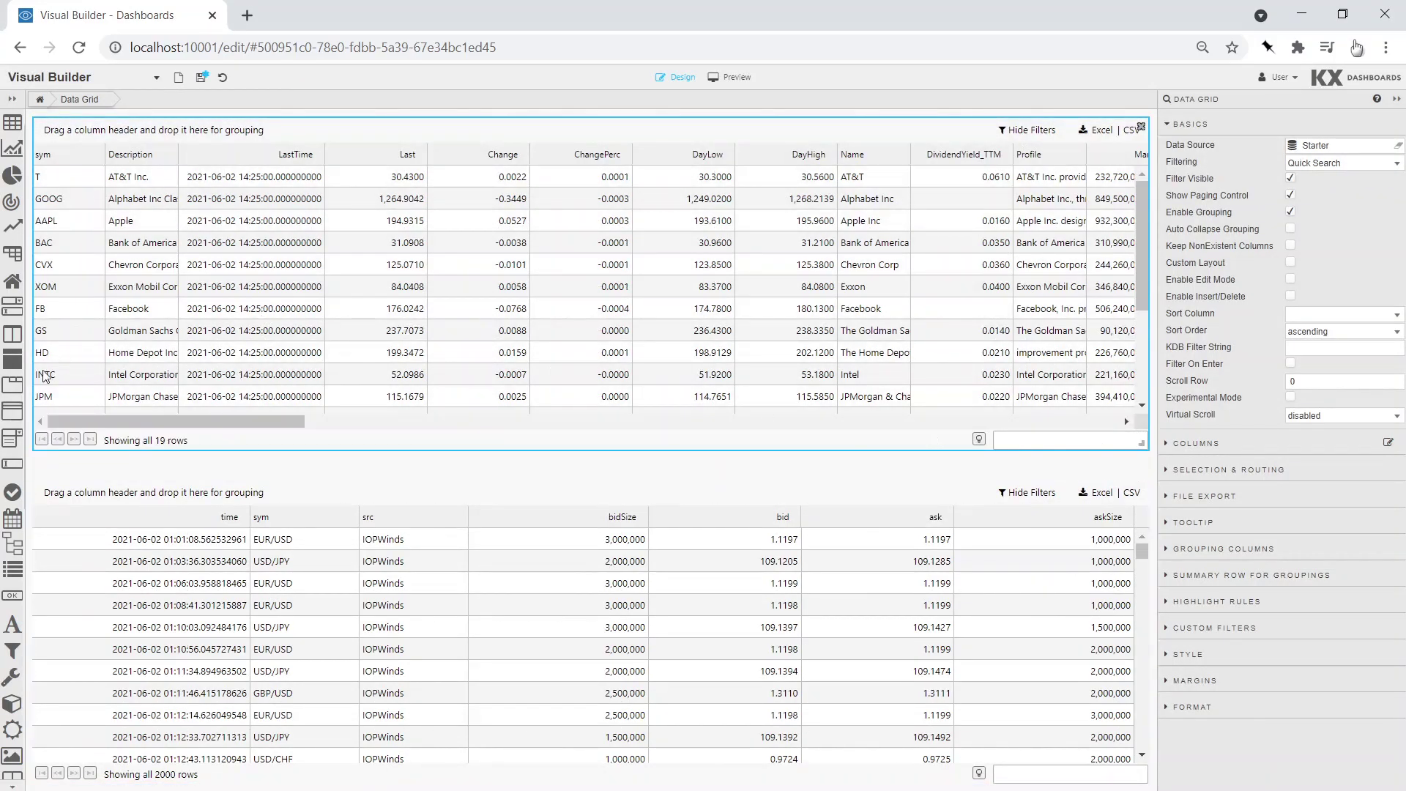
left_click_drag(11, 437, 49, 465)
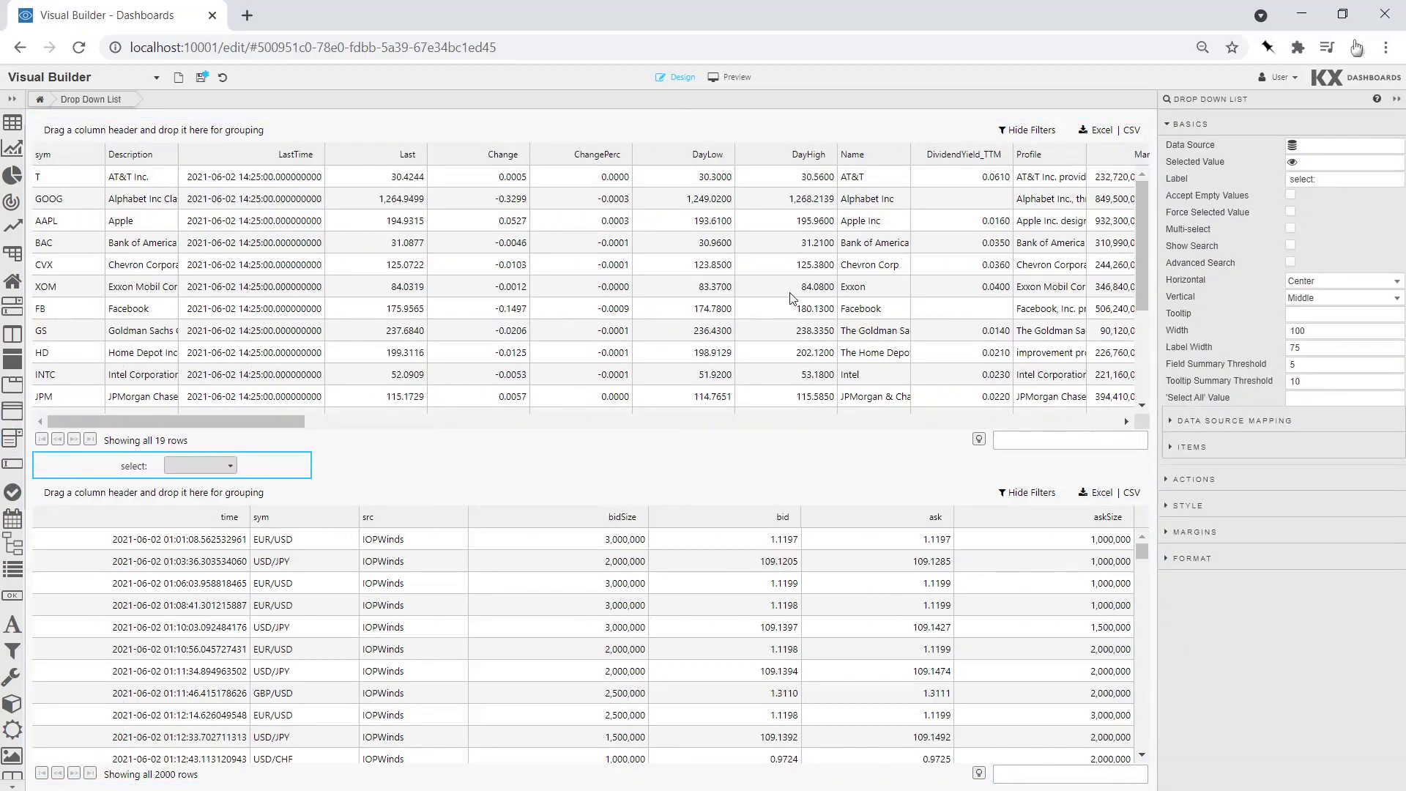
left_click(1318, 280)
left_click(1318, 297)
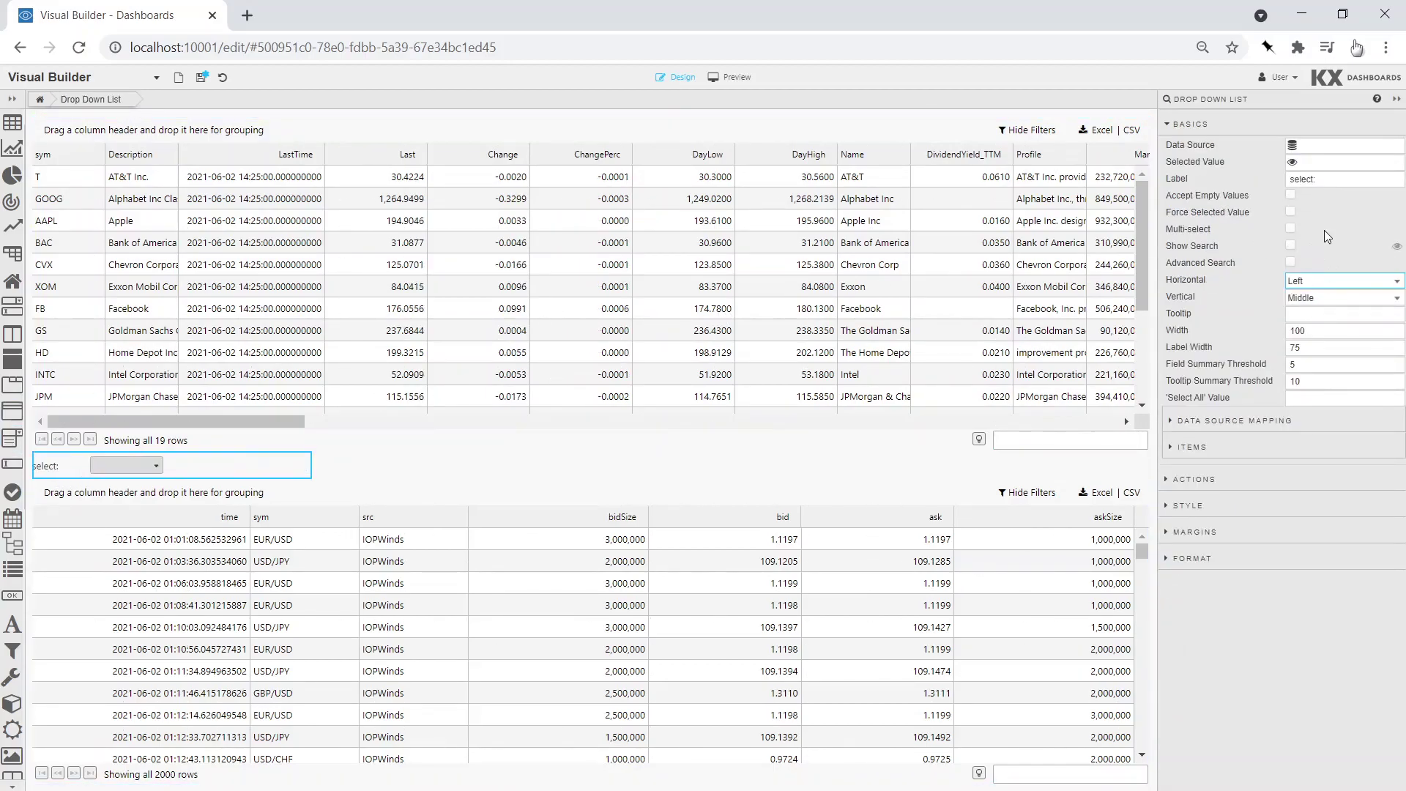
- Bind the drop-down's selected value to srcSelect and start a new data source for it
left_click(1341, 163)
left_click(1002, 282)
left_click(1216, 600)
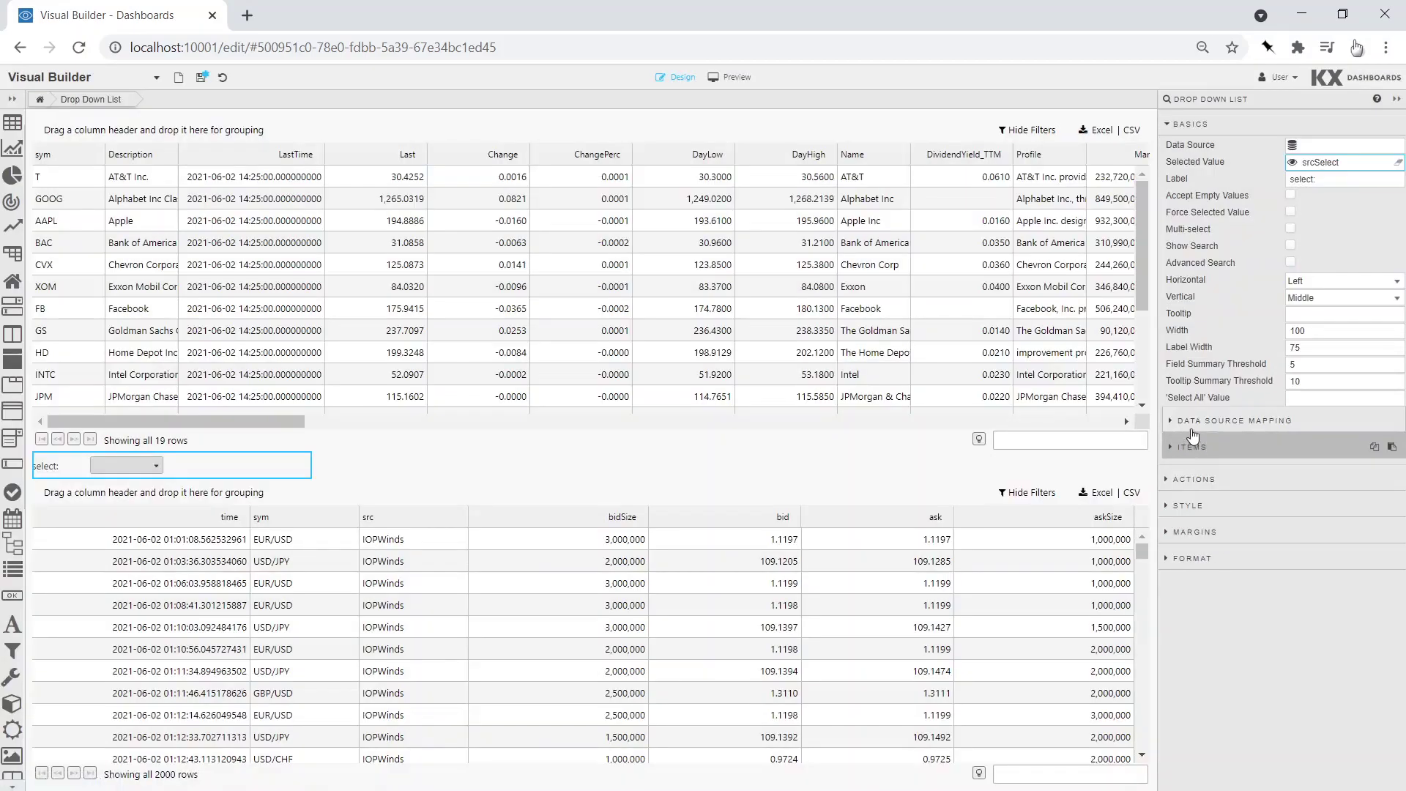
left_click(1303, 145)
left_click(437, 167)
- Name the source 'distinct src' with query 'select distinct src from dfxQuote', run it, and assign it
type("distinct src")
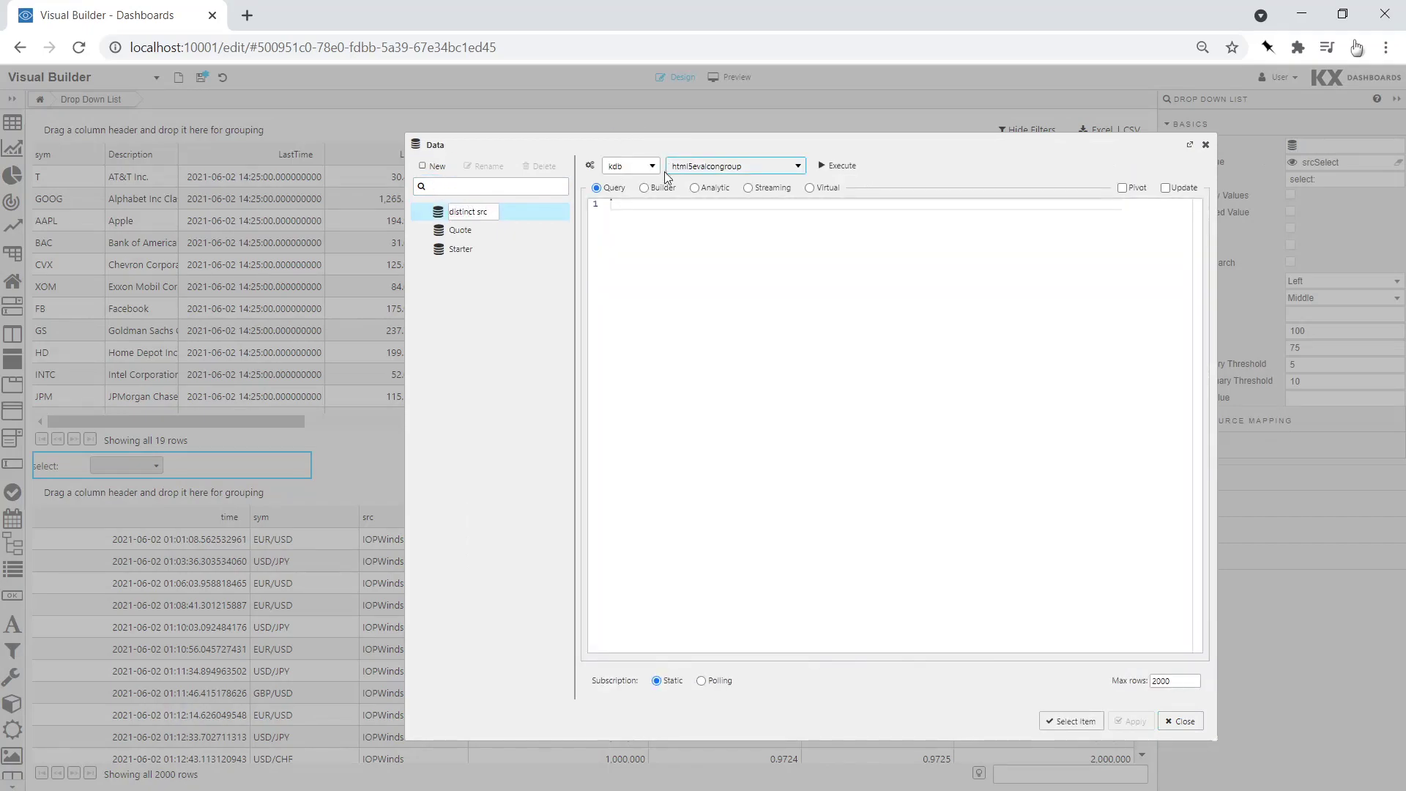
left_click(655, 205)
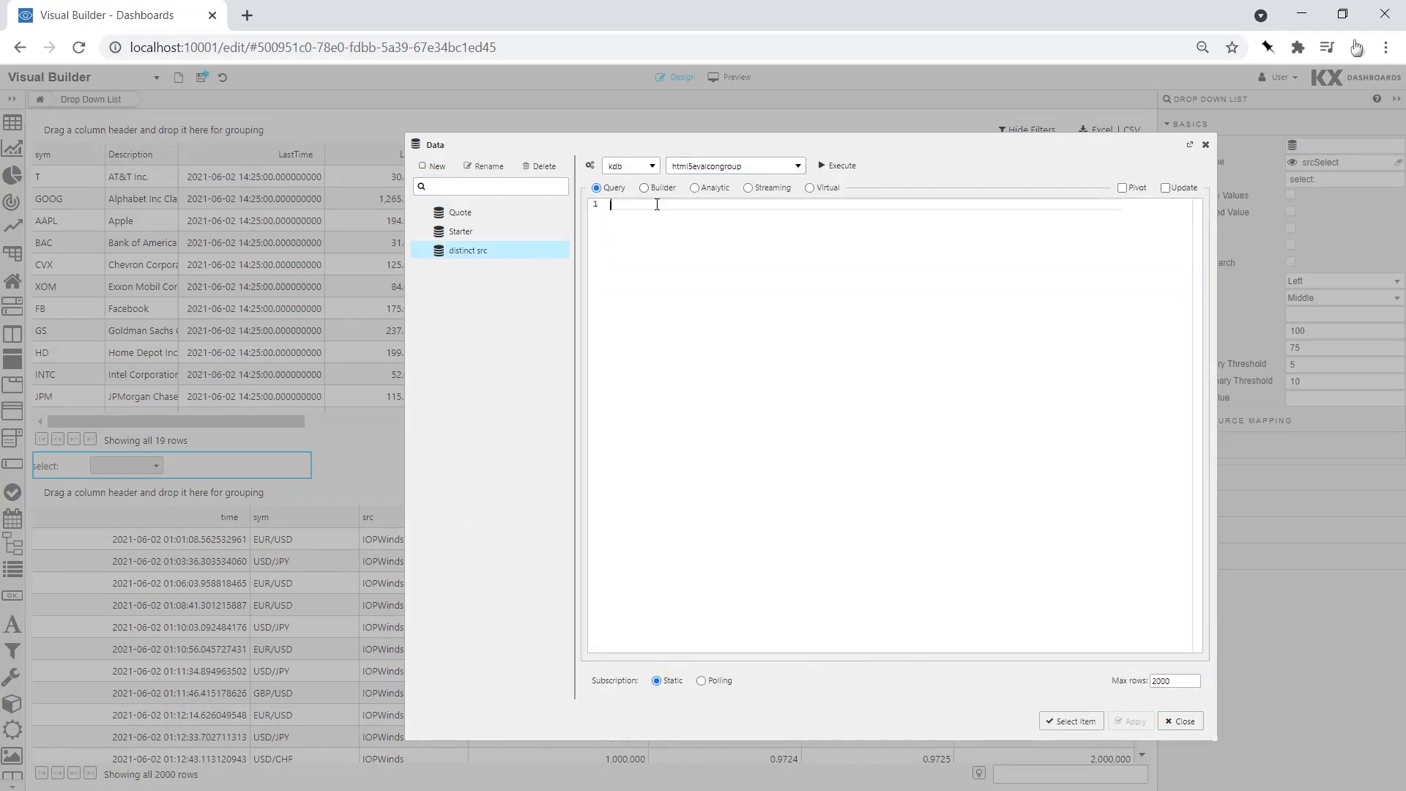
type("select distinct s")
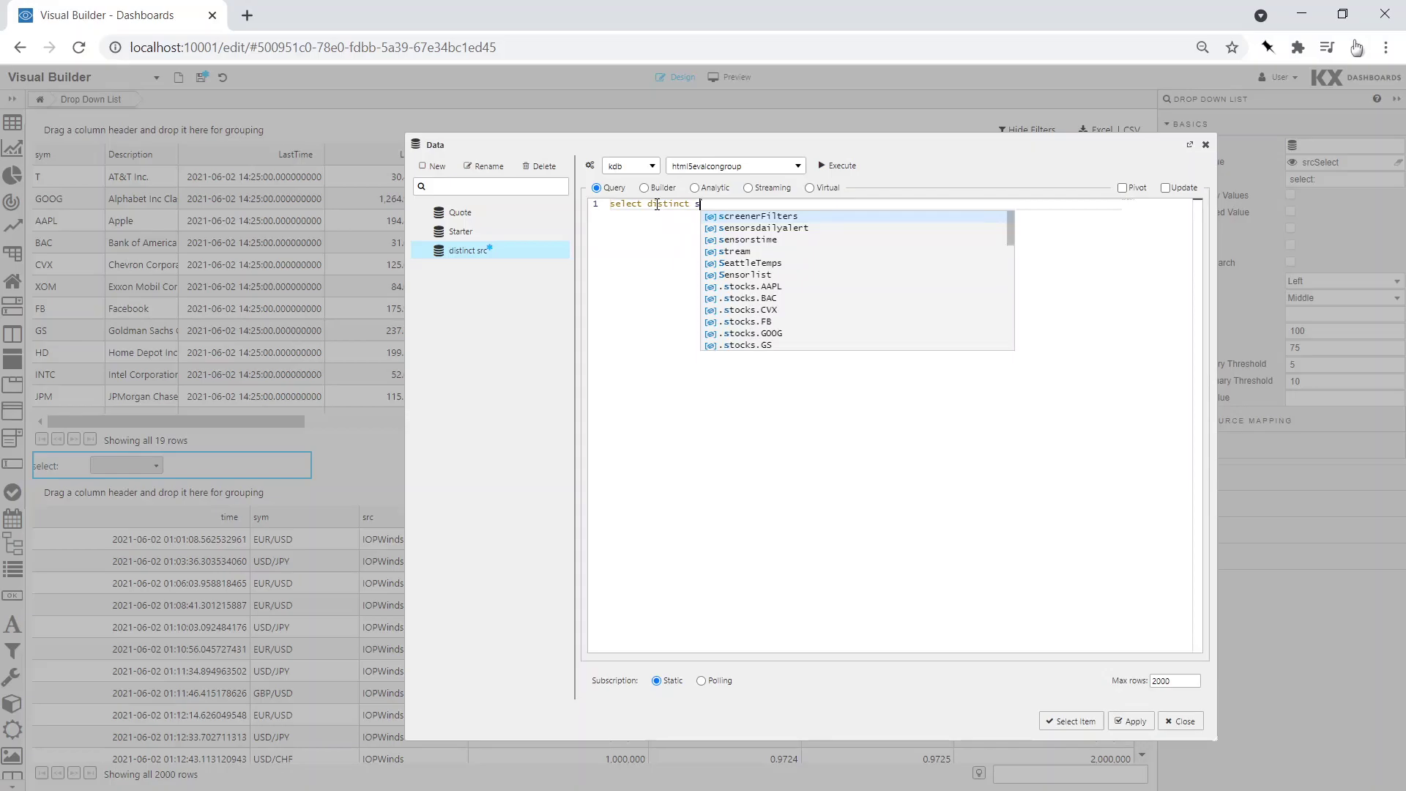
type("rc from dfx")
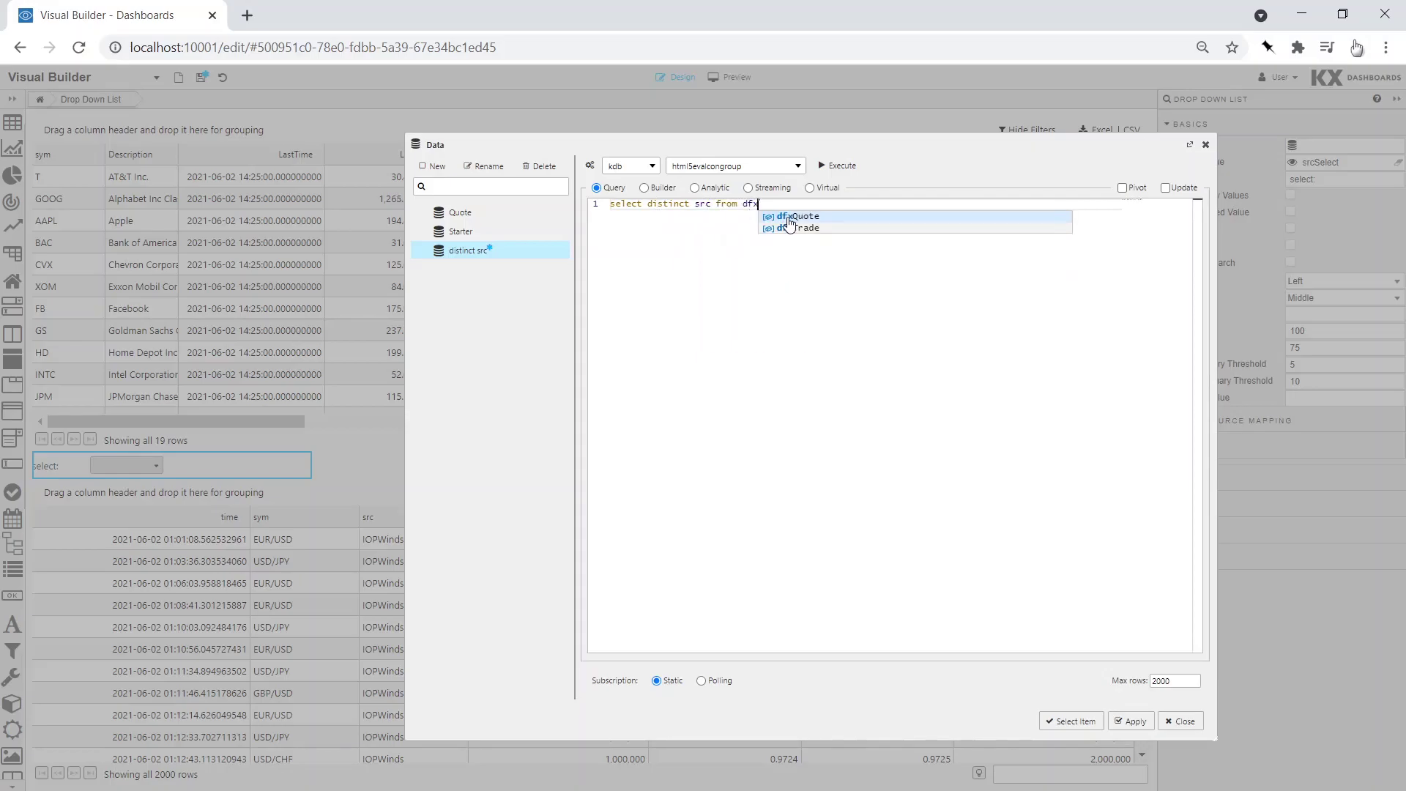
left_click(788, 219)
left_click(838, 166)
left_click(1129, 721)
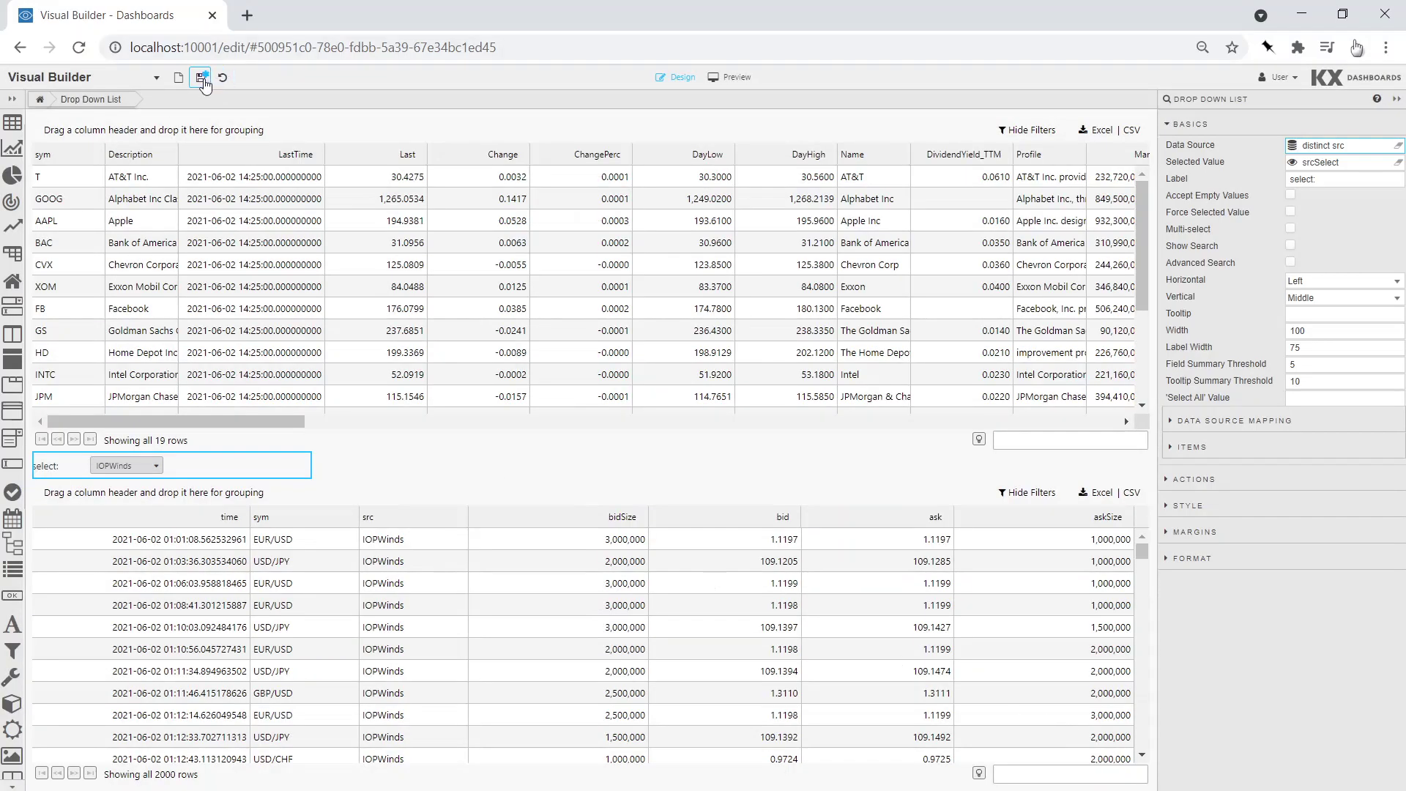
- In preview, pick BrokersLtd then BankOfIT in the drop-down to filter the lower grid, then return to design
left_click(730, 76)
left_click(98, 455)
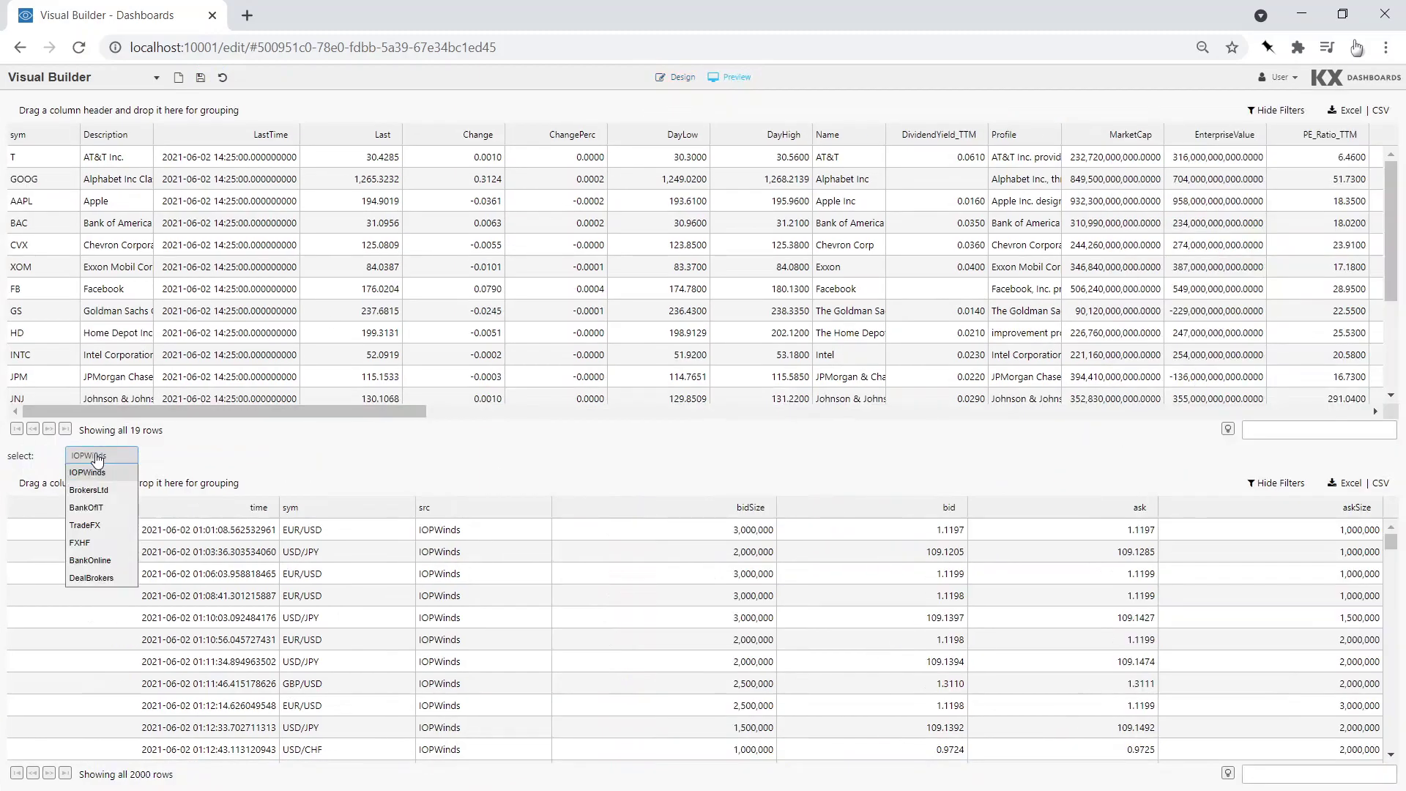
left_click(89, 490)
left_click(89, 454)
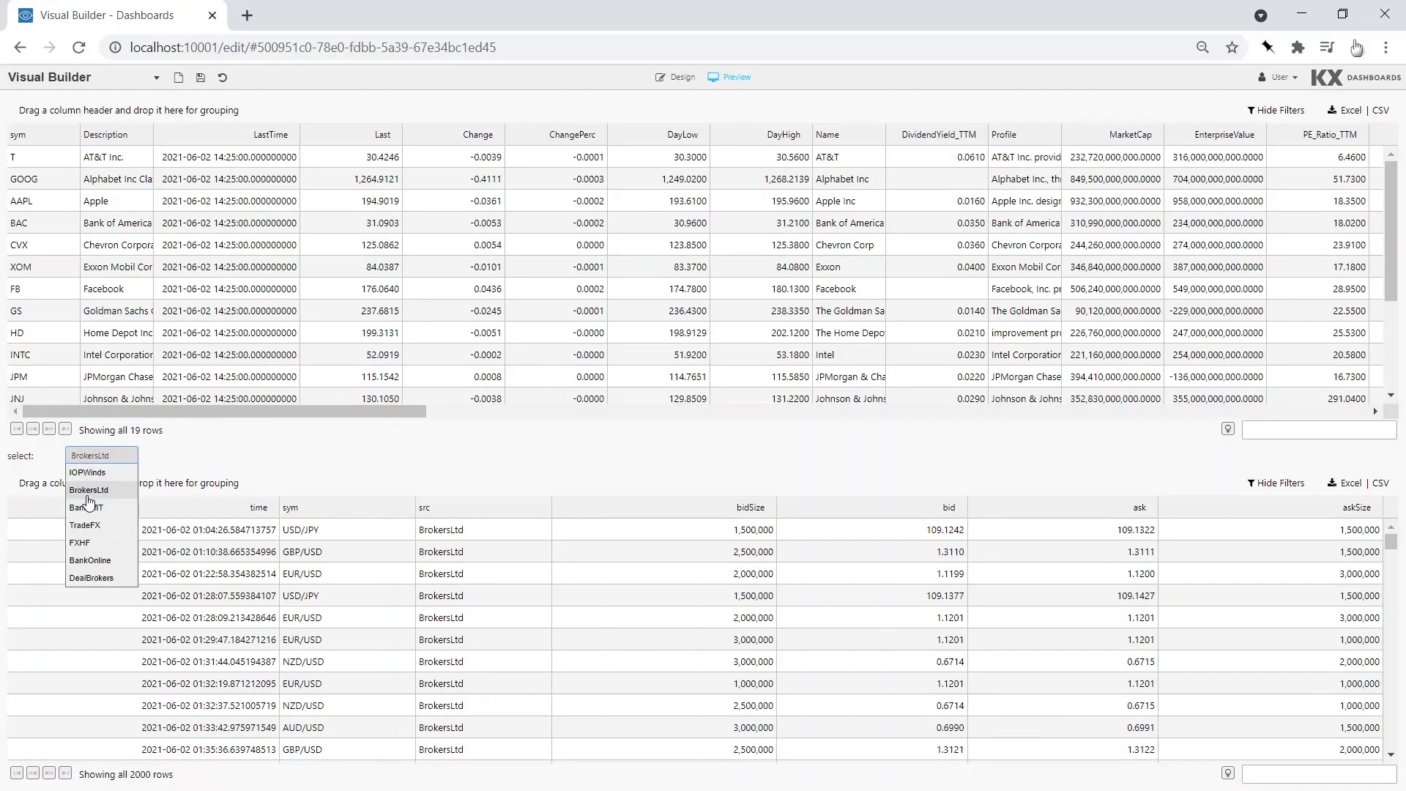
left_click(89, 505)
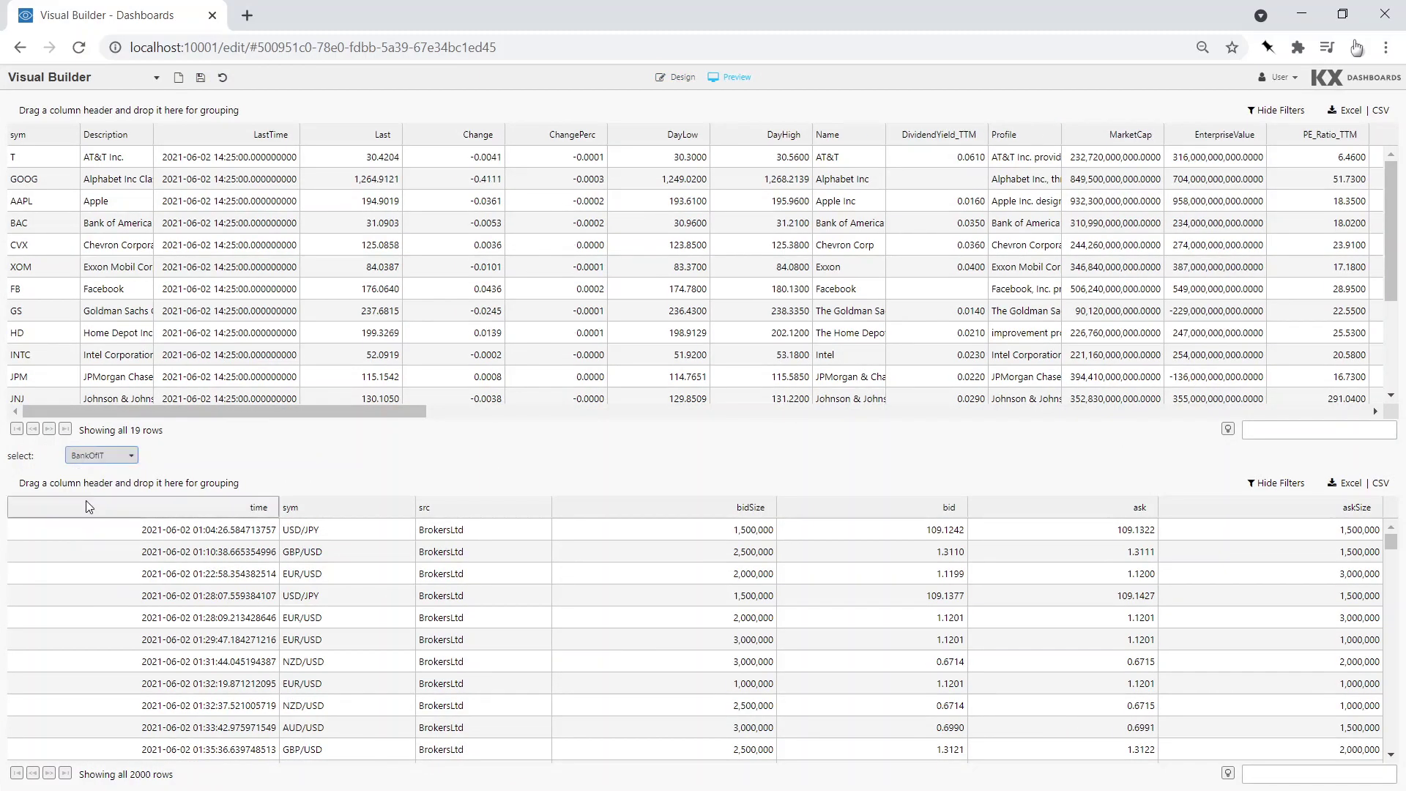
left_click(683, 82)
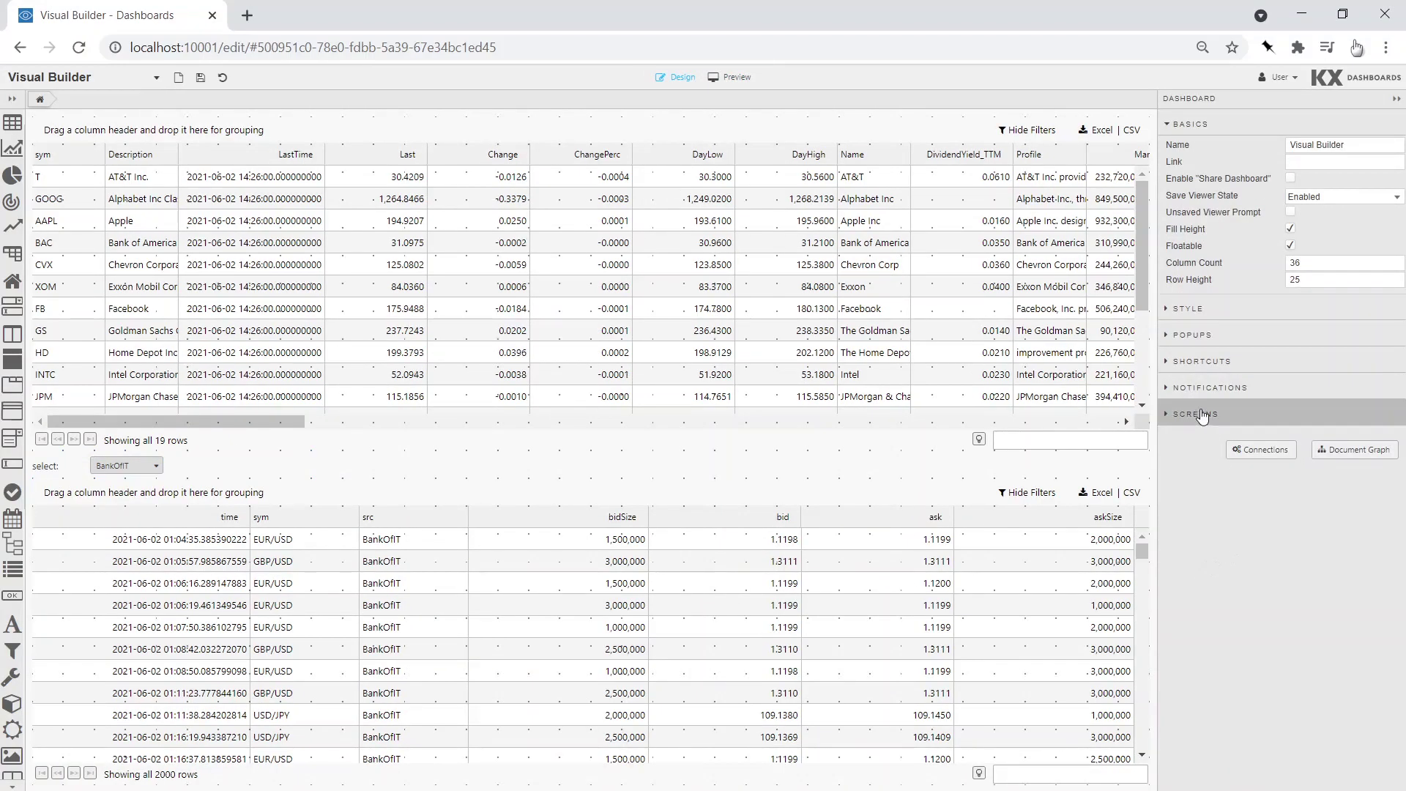
- Add a second screen to the dashboard and switch to it
left_click(1202, 415)
left_click(1362, 578)
left_click(1296, 606)
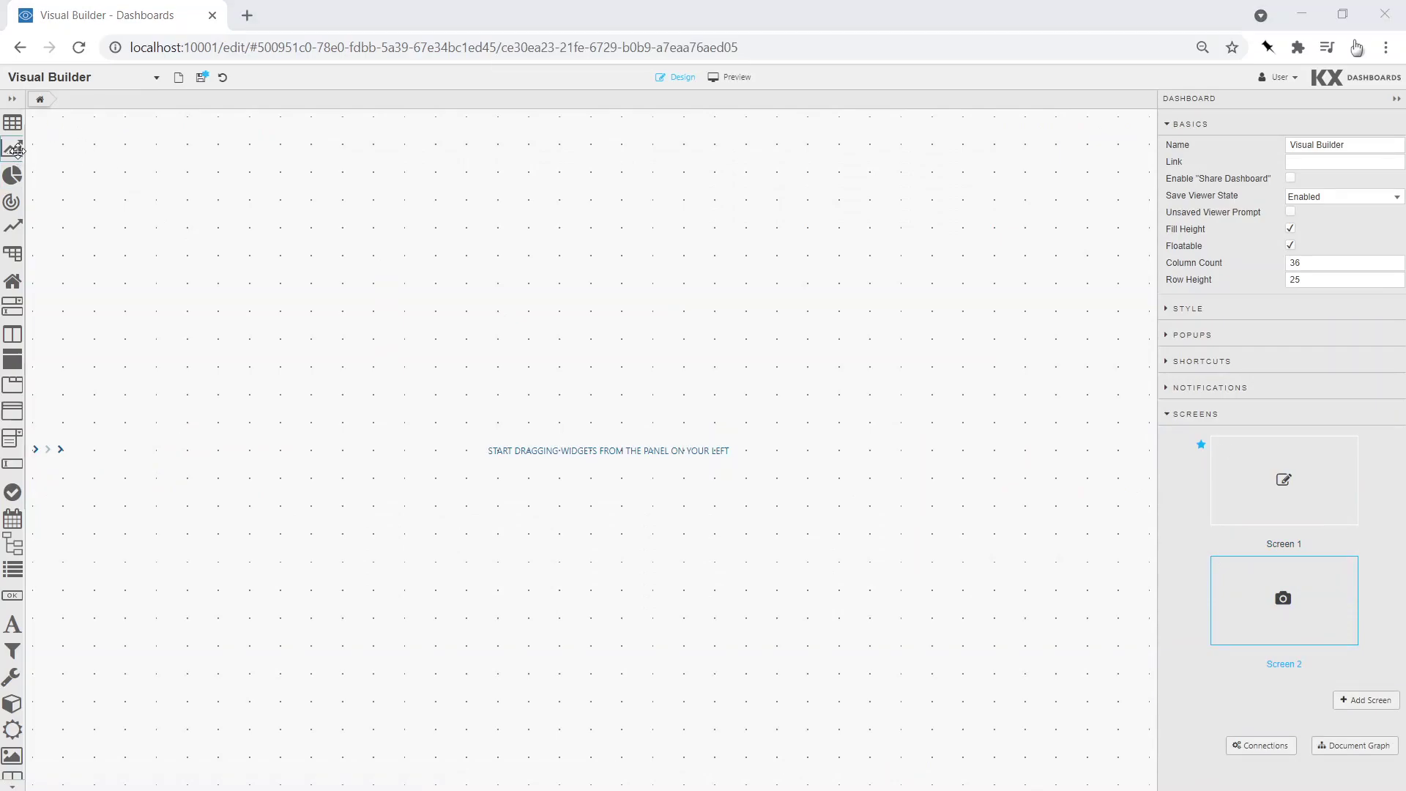
- Place a full-width canvas chart, make Layer 1 a Bar layer, and open its data sources
left_click_drag(12, 147, 44, 140)
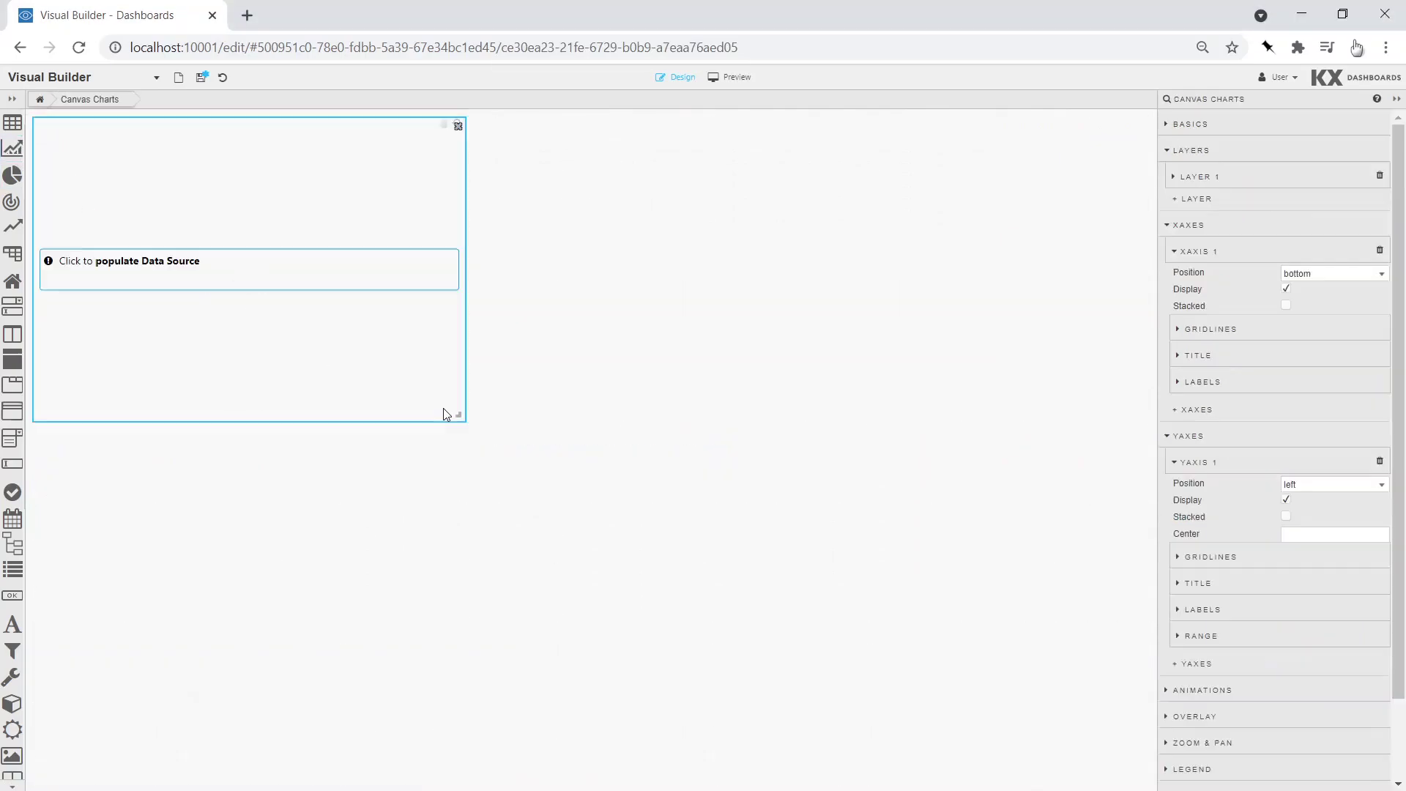
left_click_drag(466, 257, 1147, 257)
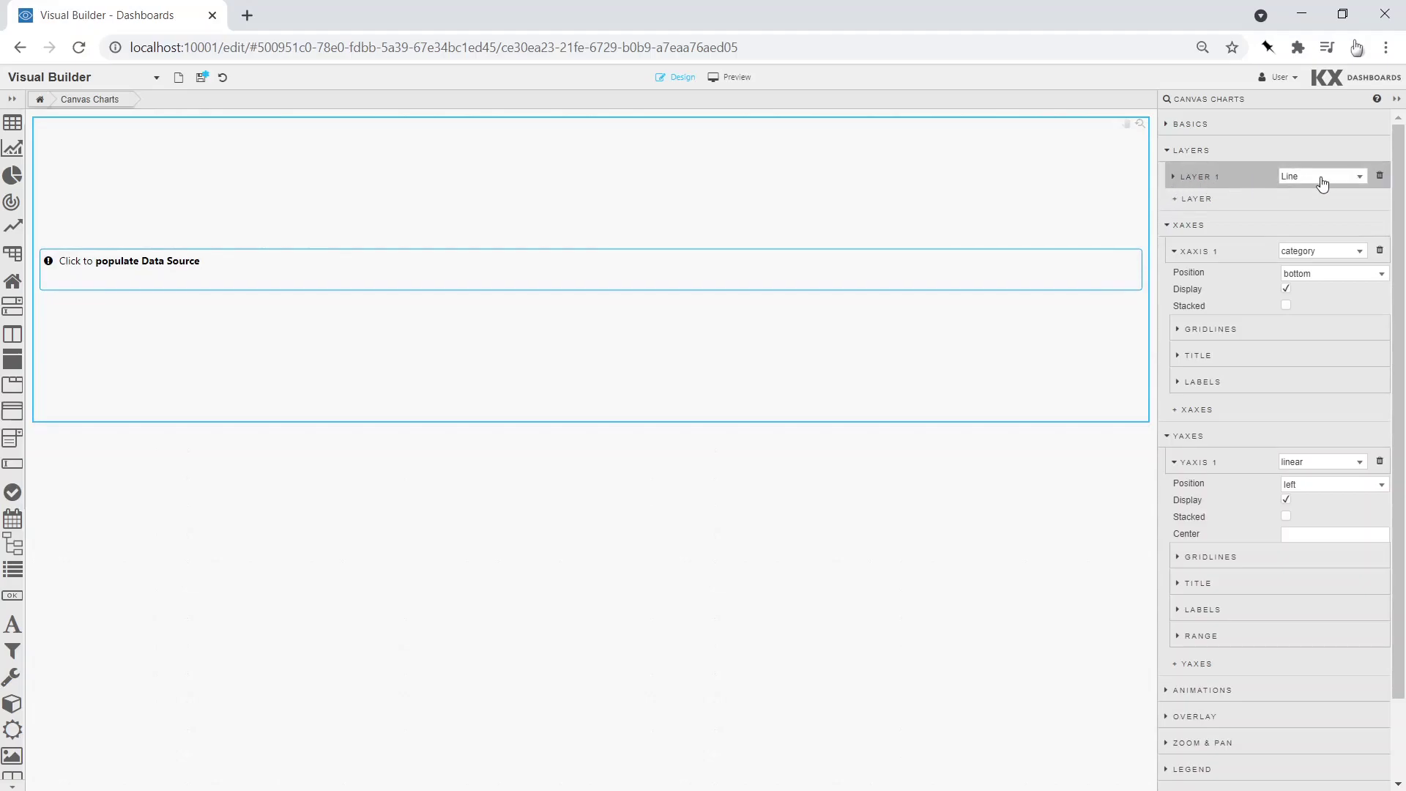
left_click(1318, 177)
left_click(1292, 210)
left_click(1193, 184)
left_click(1193, 202)
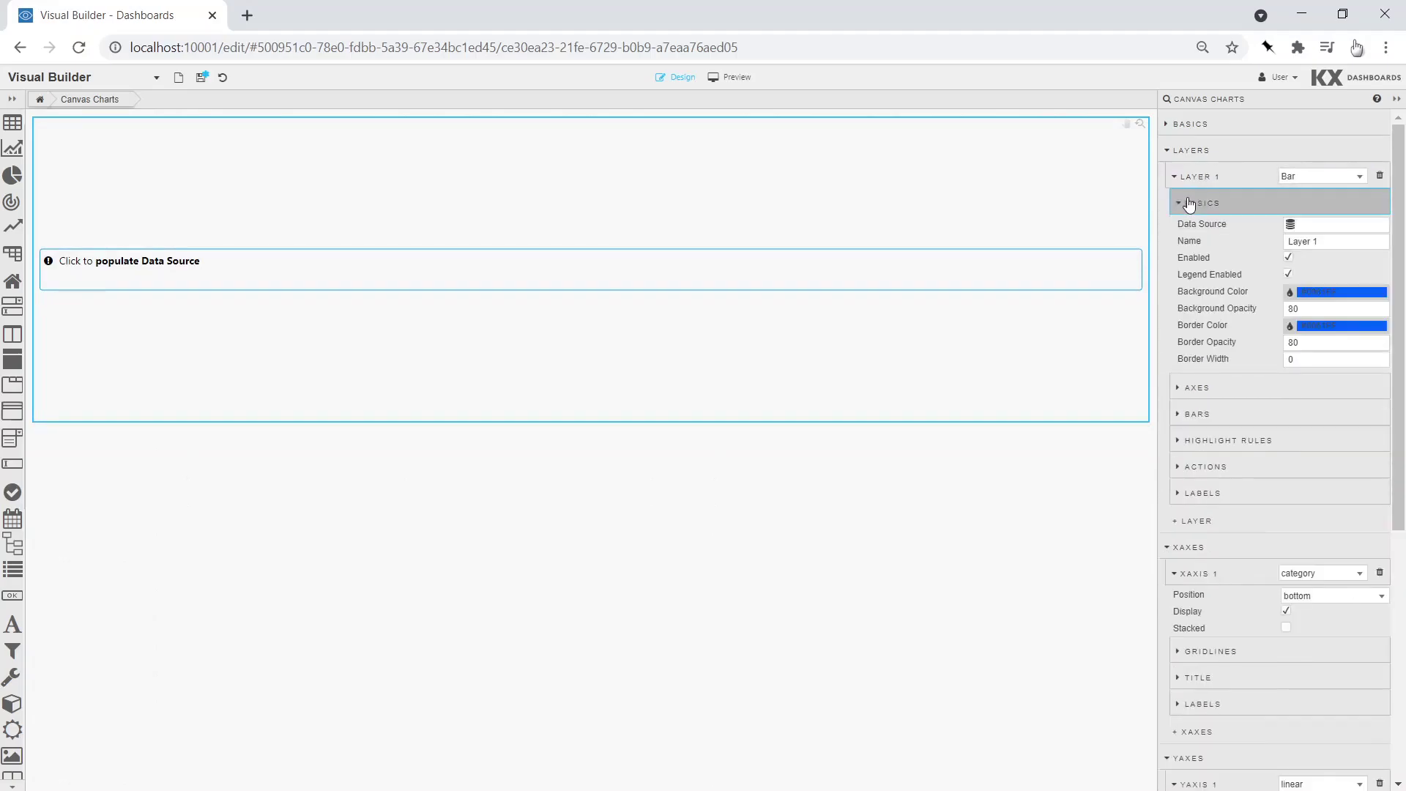
left_click(1311, 224)
- Create a new data source named Property with avgRentalPrices as its first Builder node
left_click(440, 168)
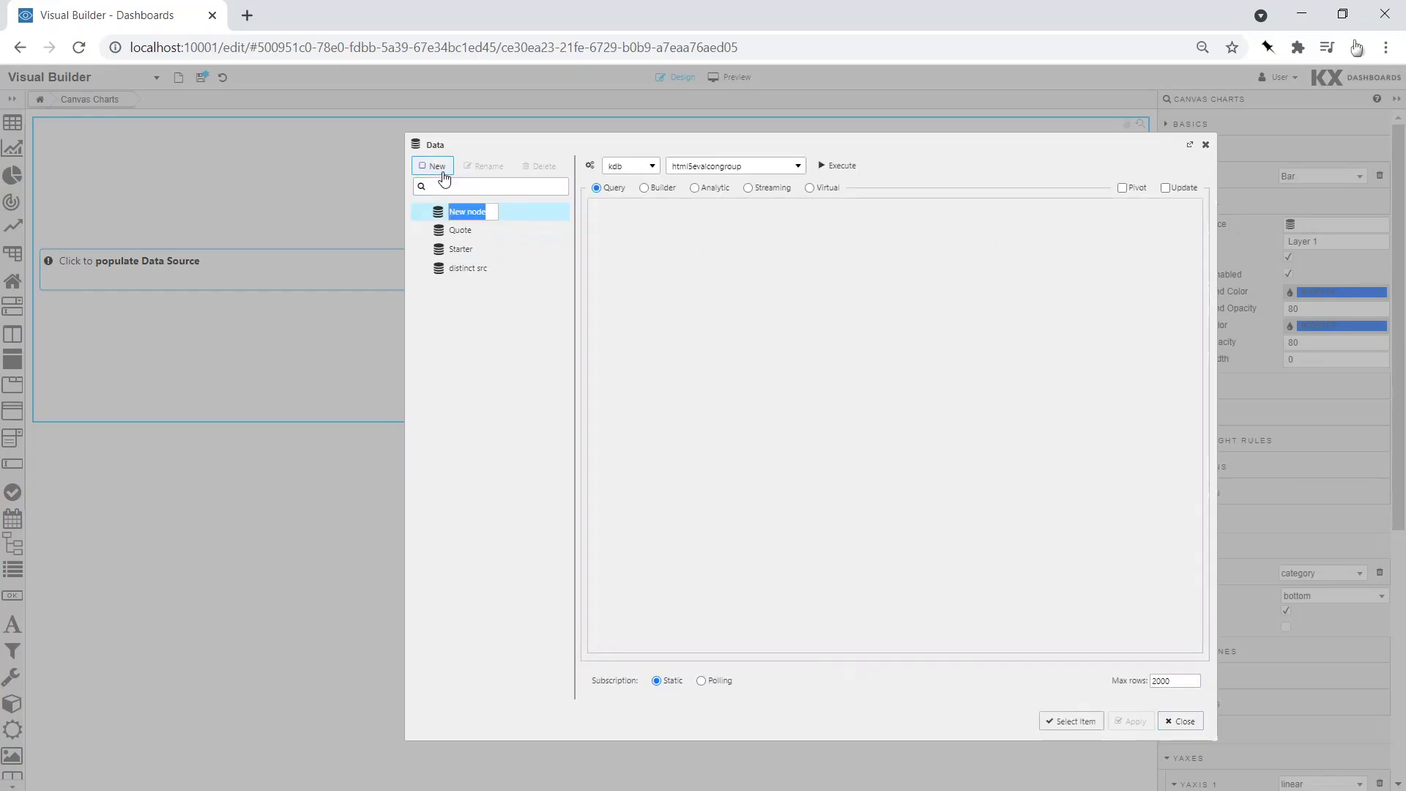
type("Propert")
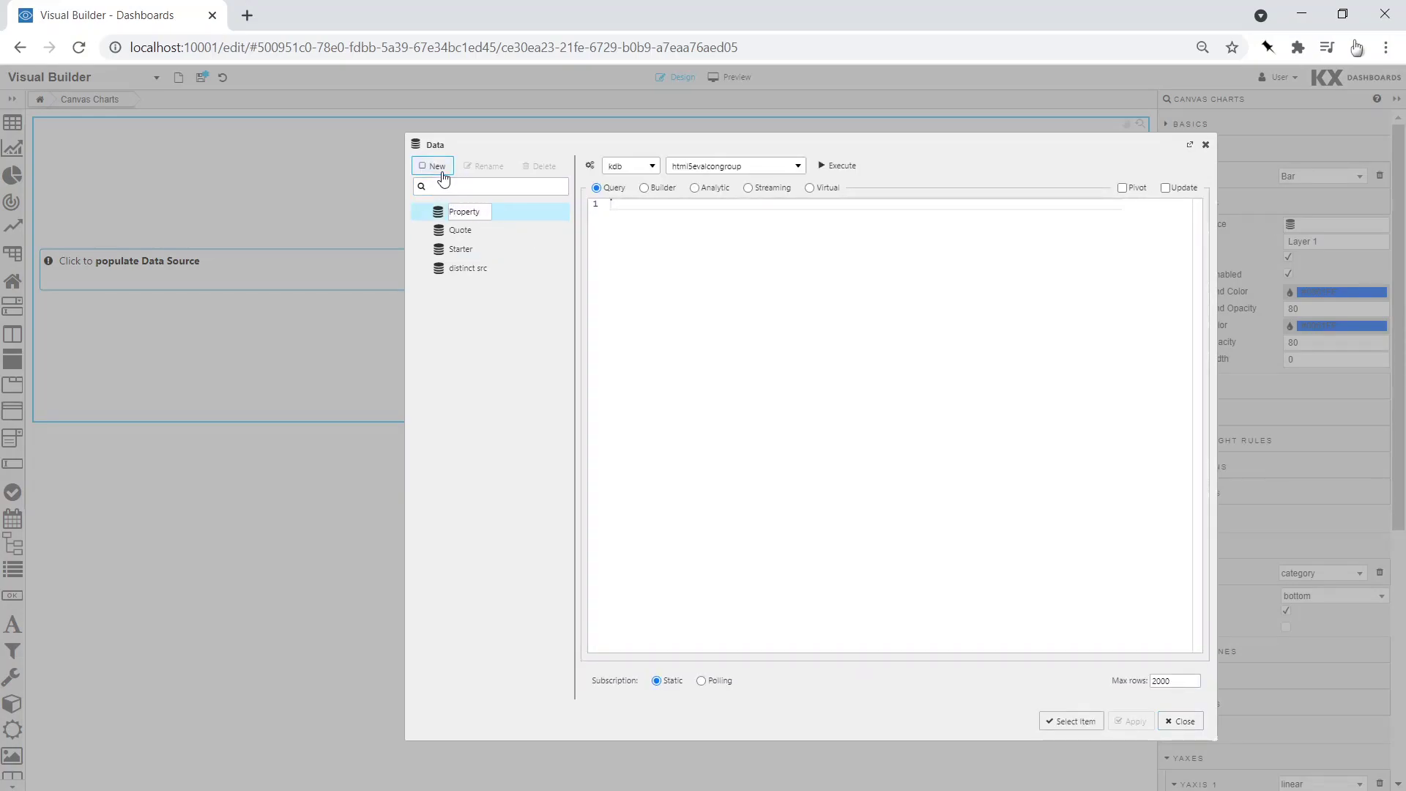
type("y")
key("Return")
left_click(645, 189)
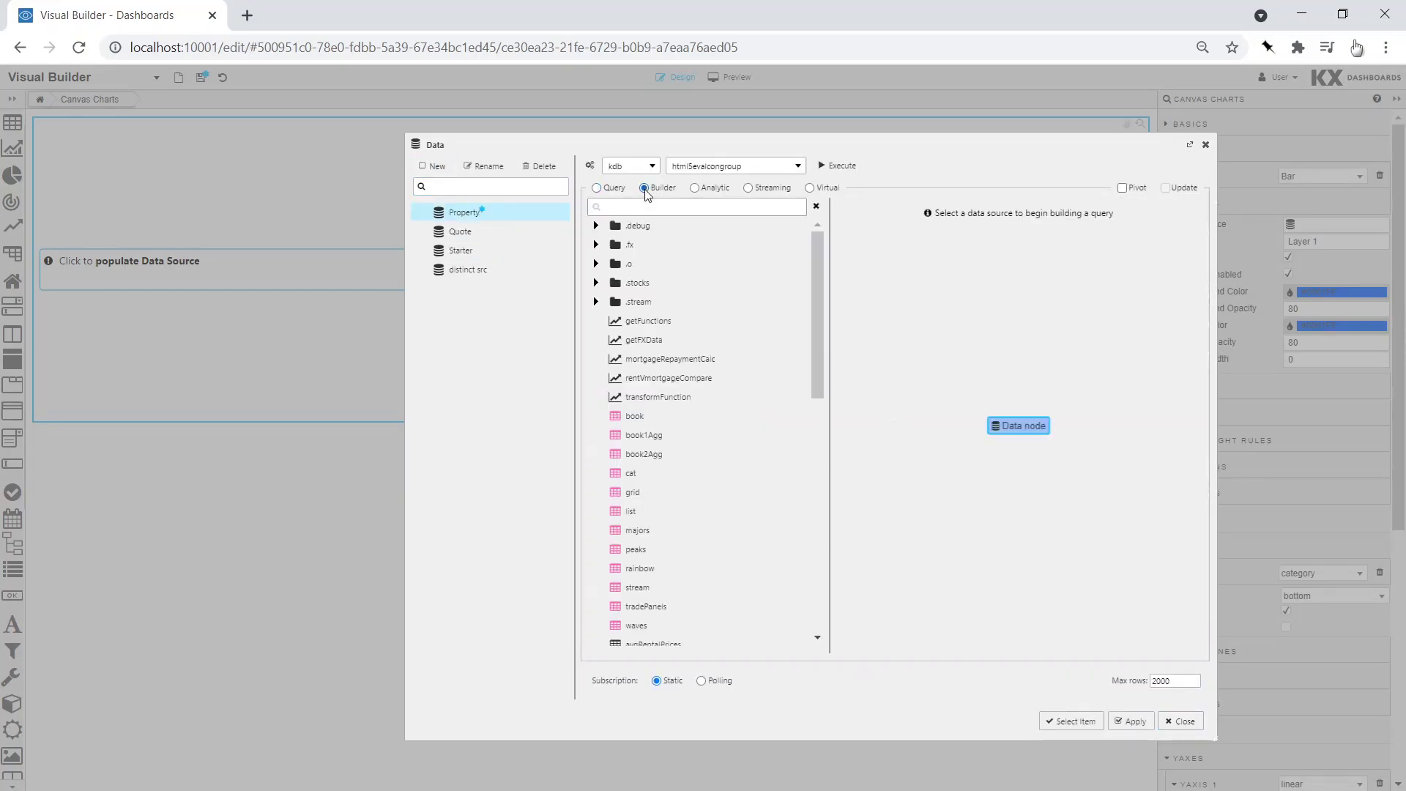
left_click(626, 210)
type("avg")
left_click(643, 226)
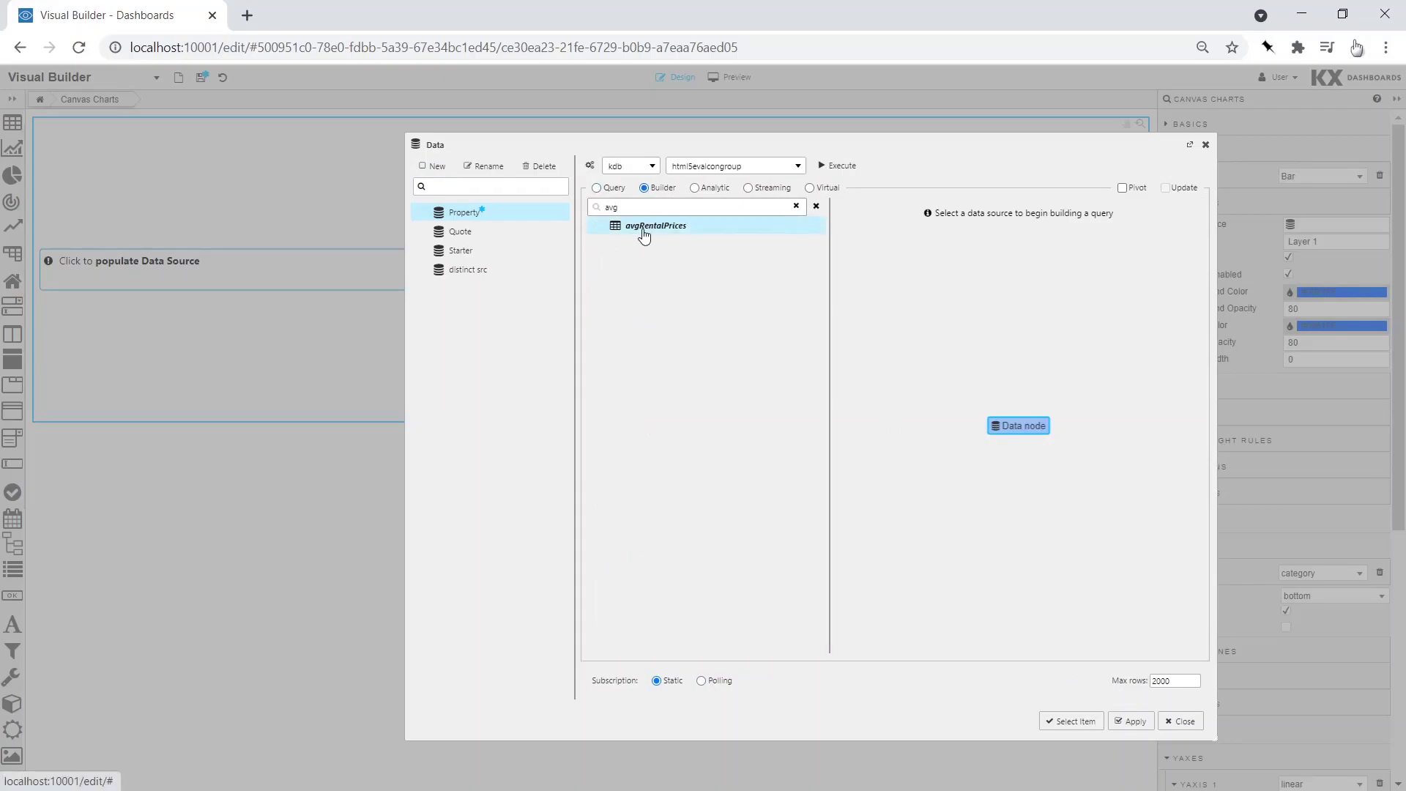
- Add a Left join to avgRentalPrices and set its second data node to propertyPrices
right_click(998, 426)
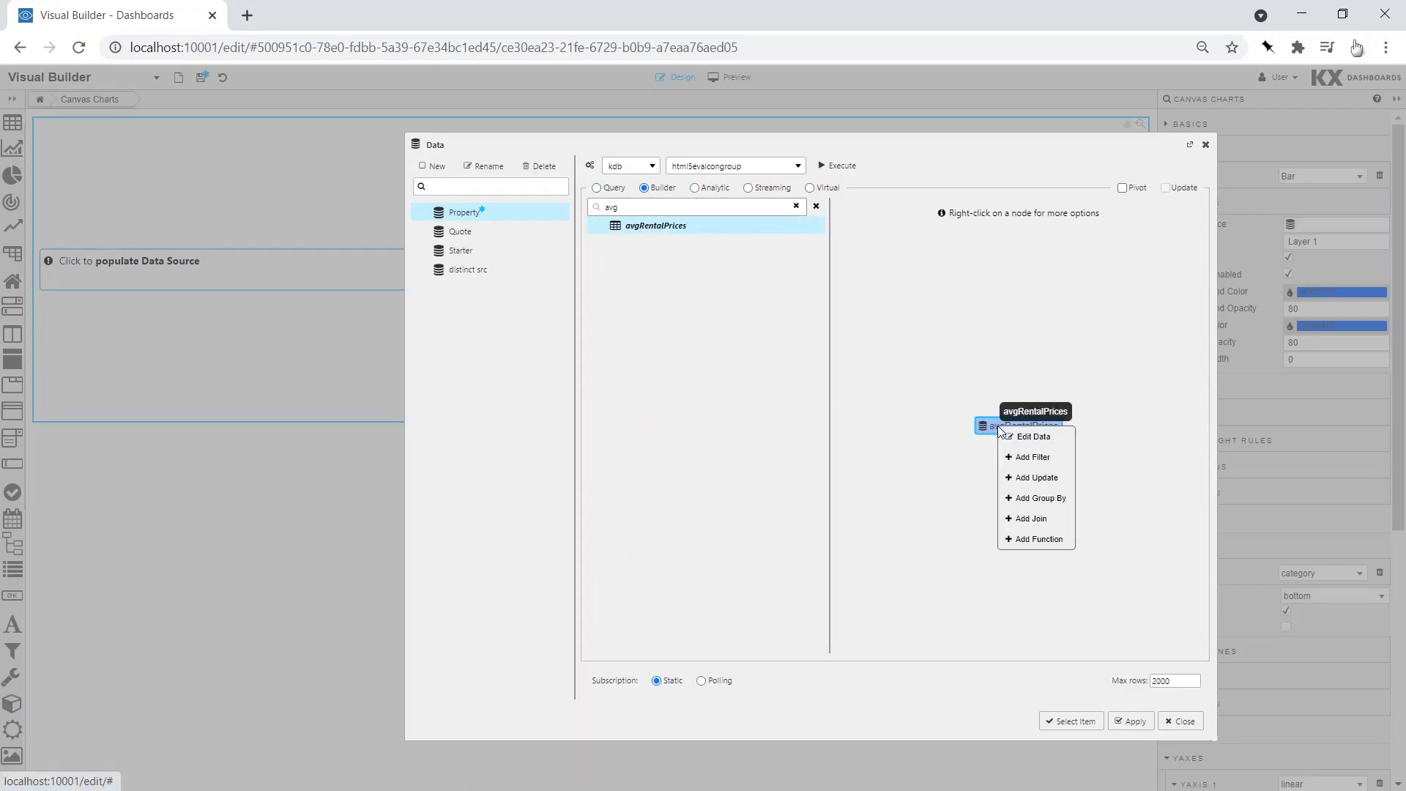
left_click(1027, 518)
right_click(1110, 432)
left_click(1114, 443)
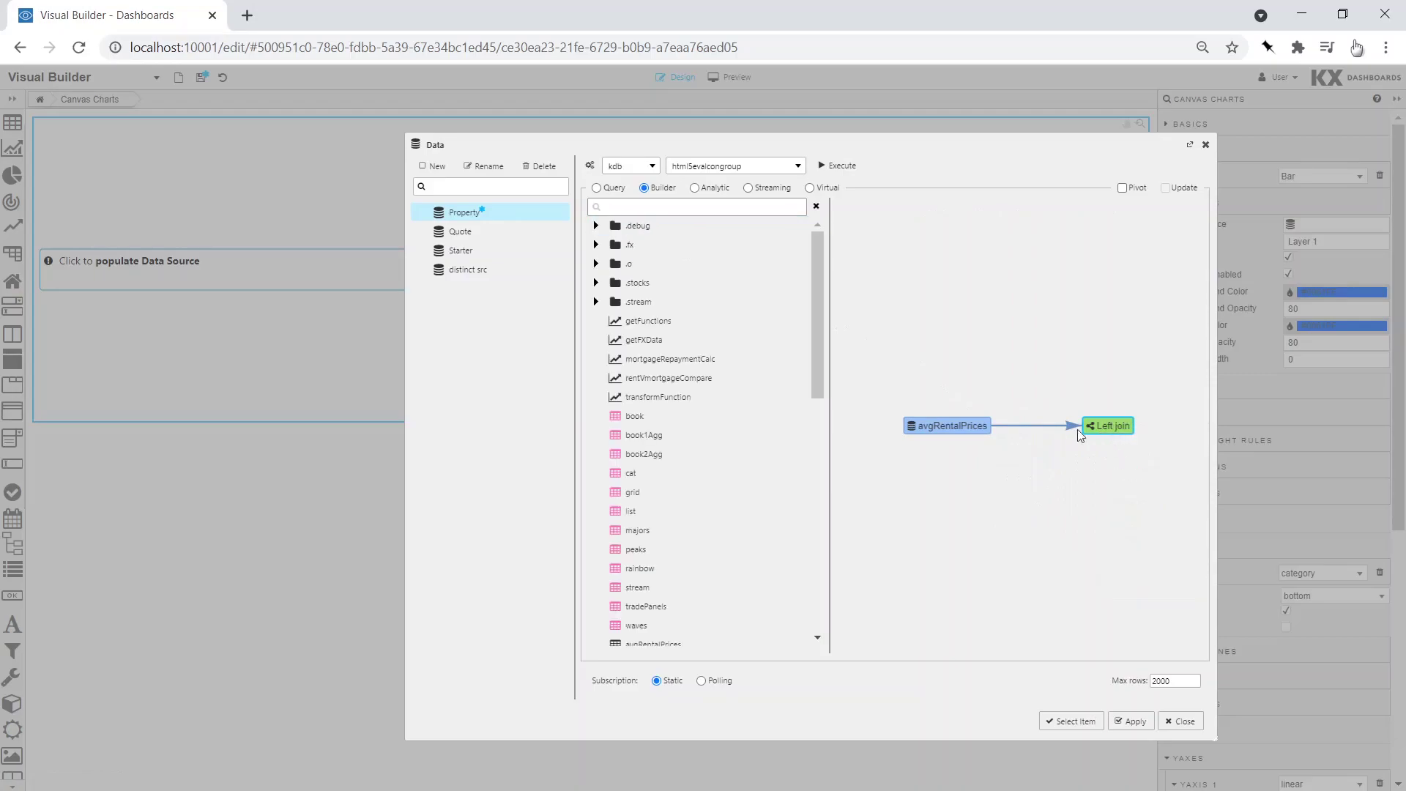
left_click(703, 208)
type("proper")
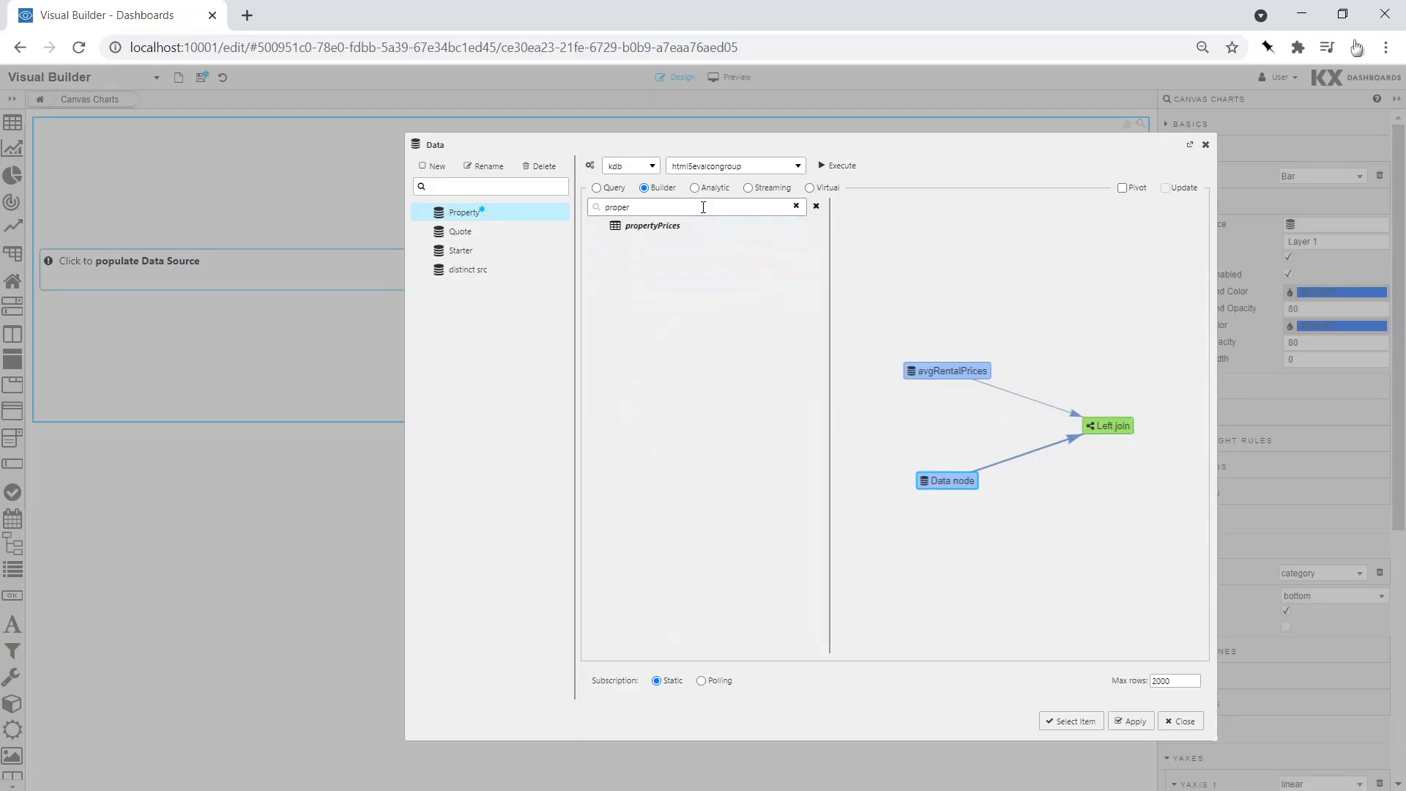
left_click(671, 227)
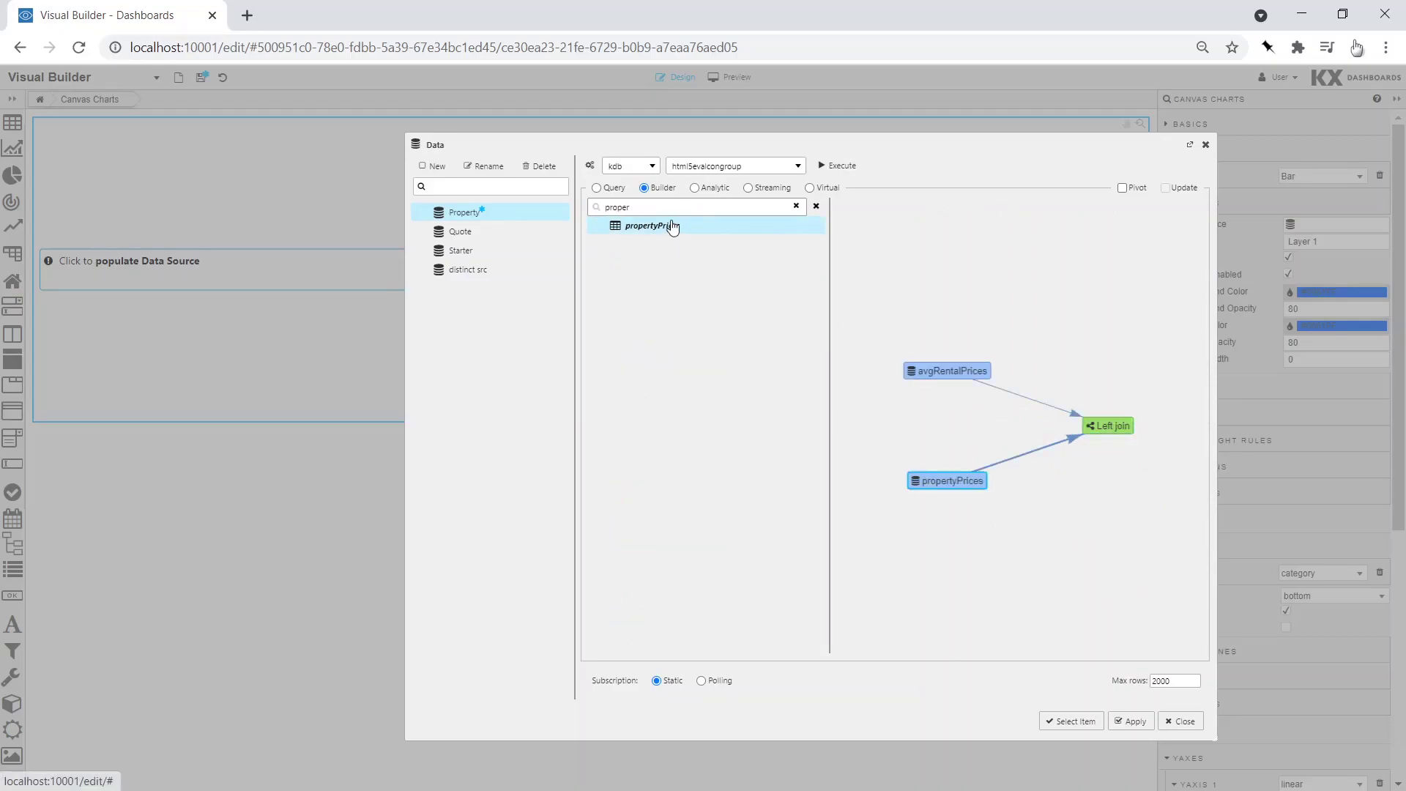
left_click(951, 481)
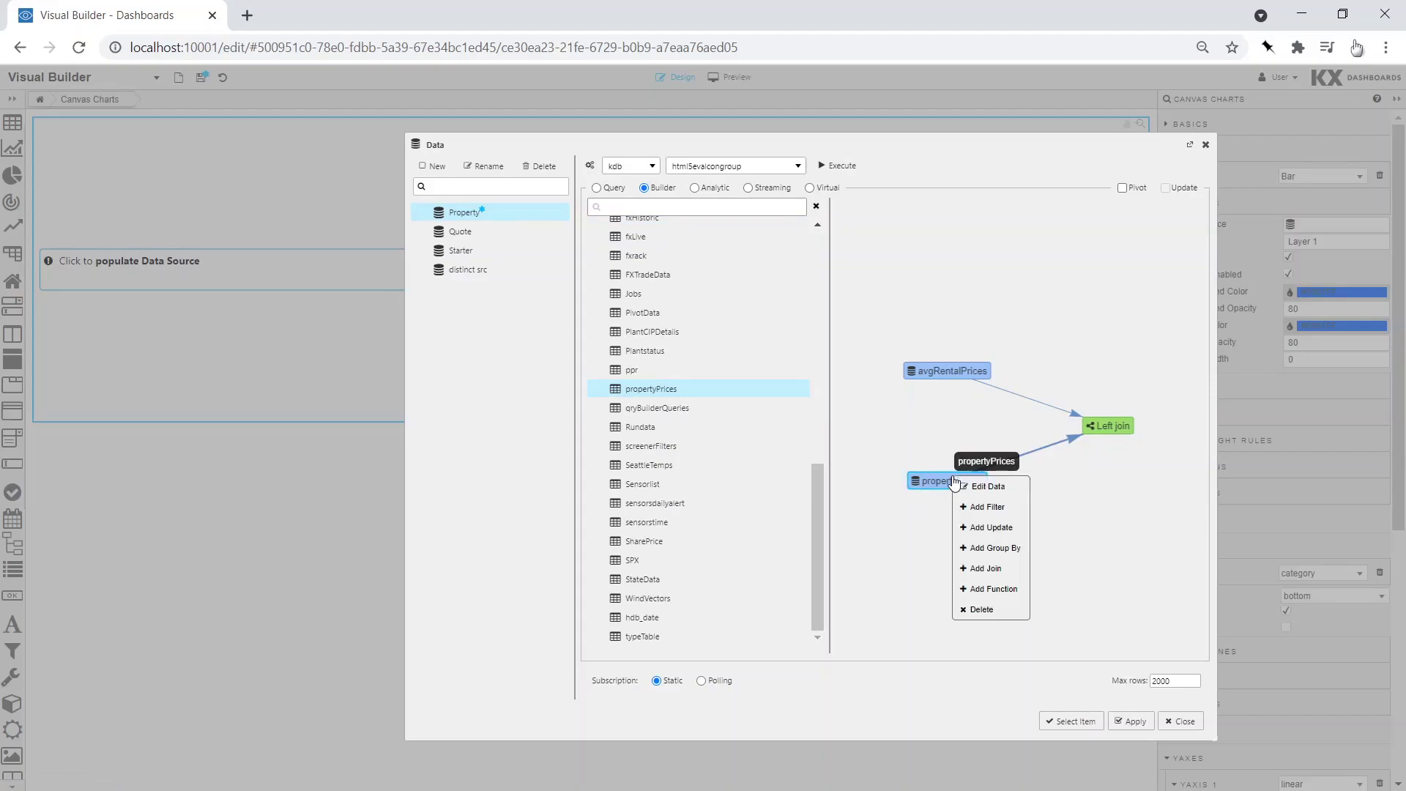
- Add a Group By Area step to both the propertyPrices and avgRentalPrices nodes
left_click(996, 549)
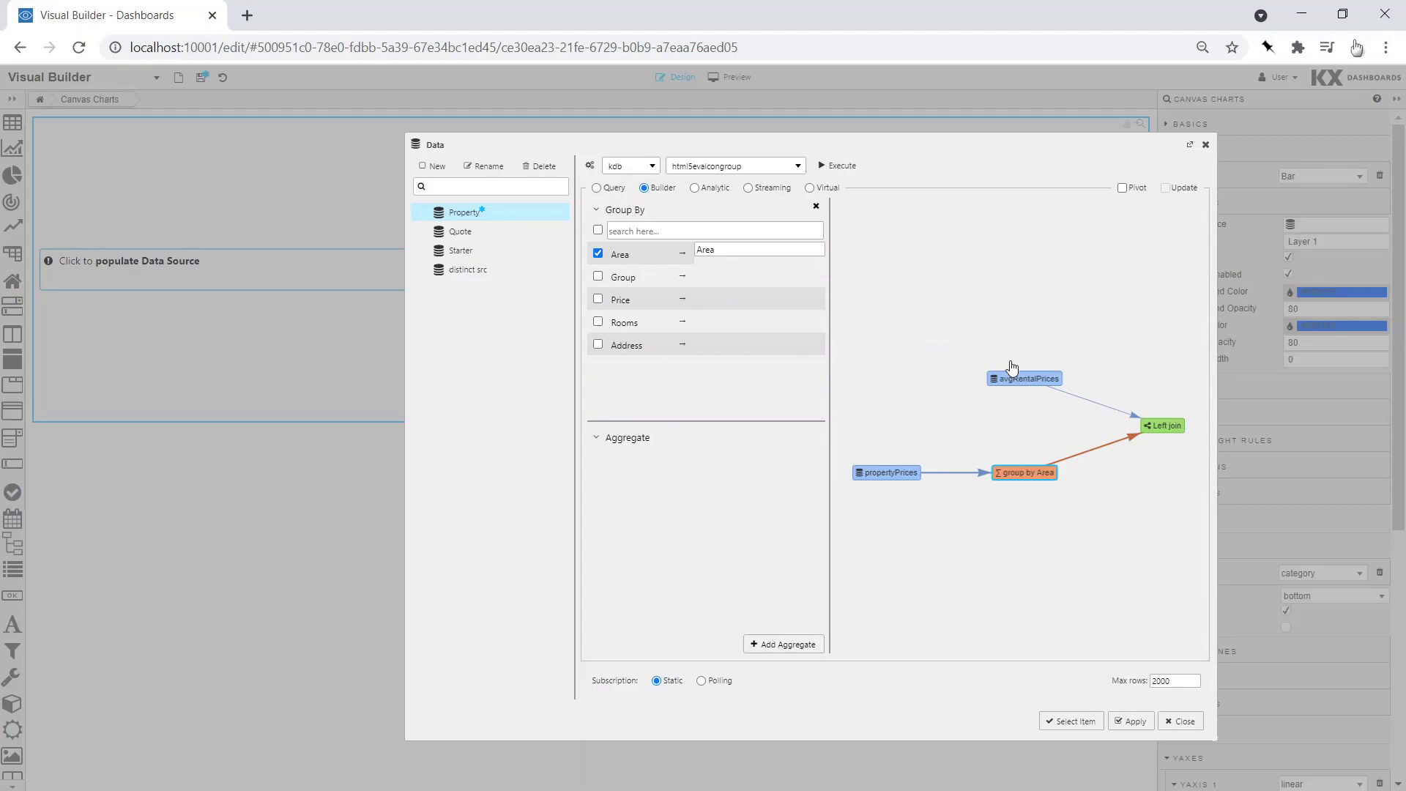
left_click(1018, 386)
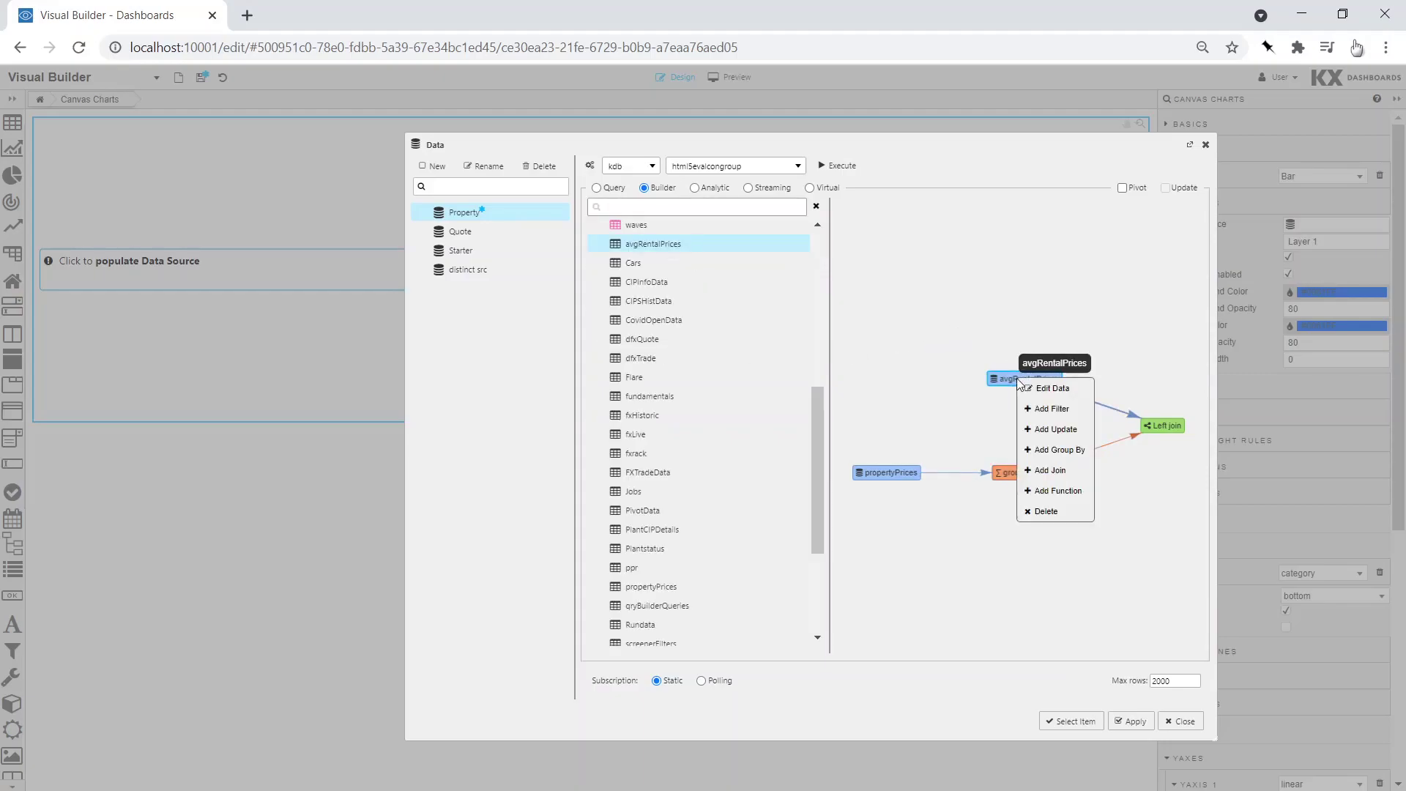
left_click(1049, 456)
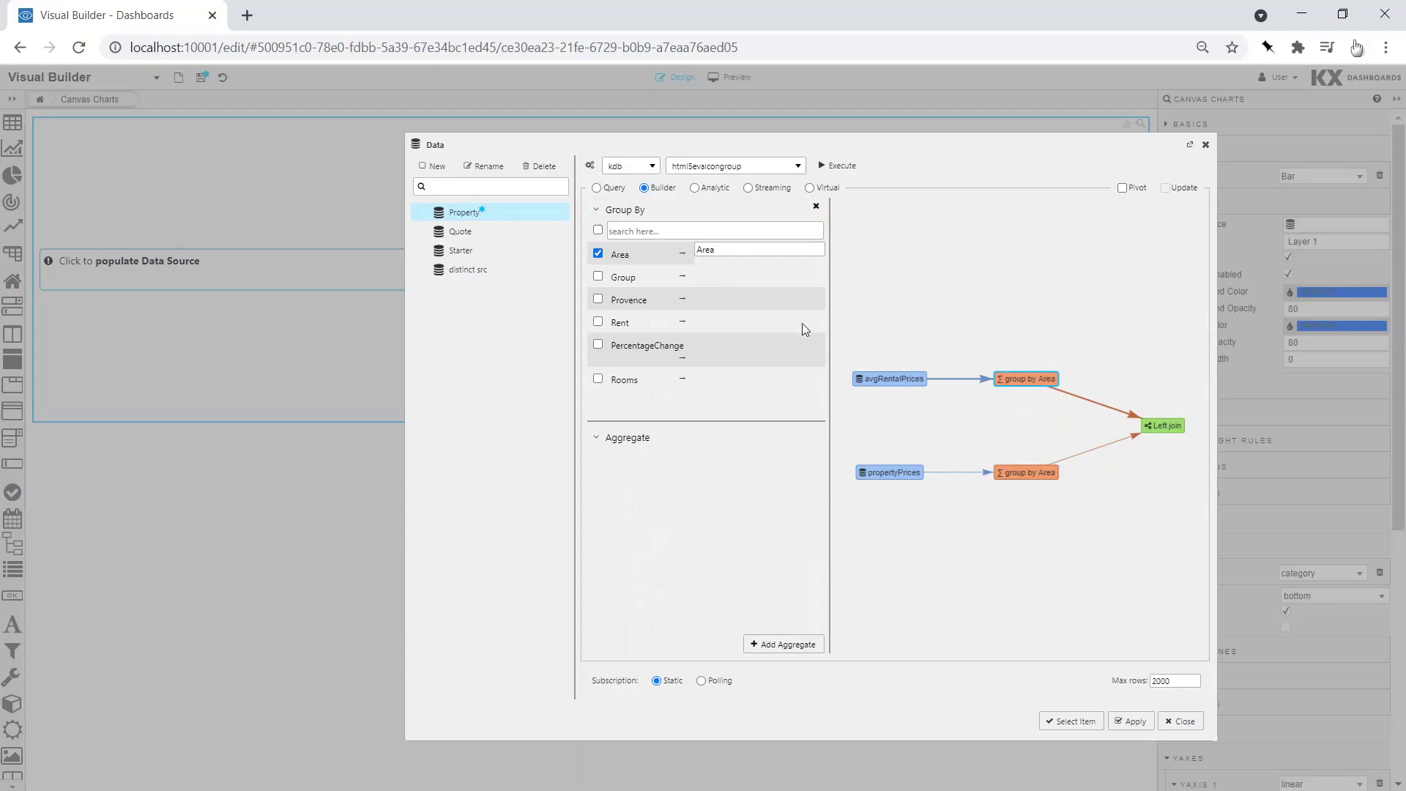
- Execute the query to preview the avgRentalPrices group-by-Area results
left_click(832, 166)
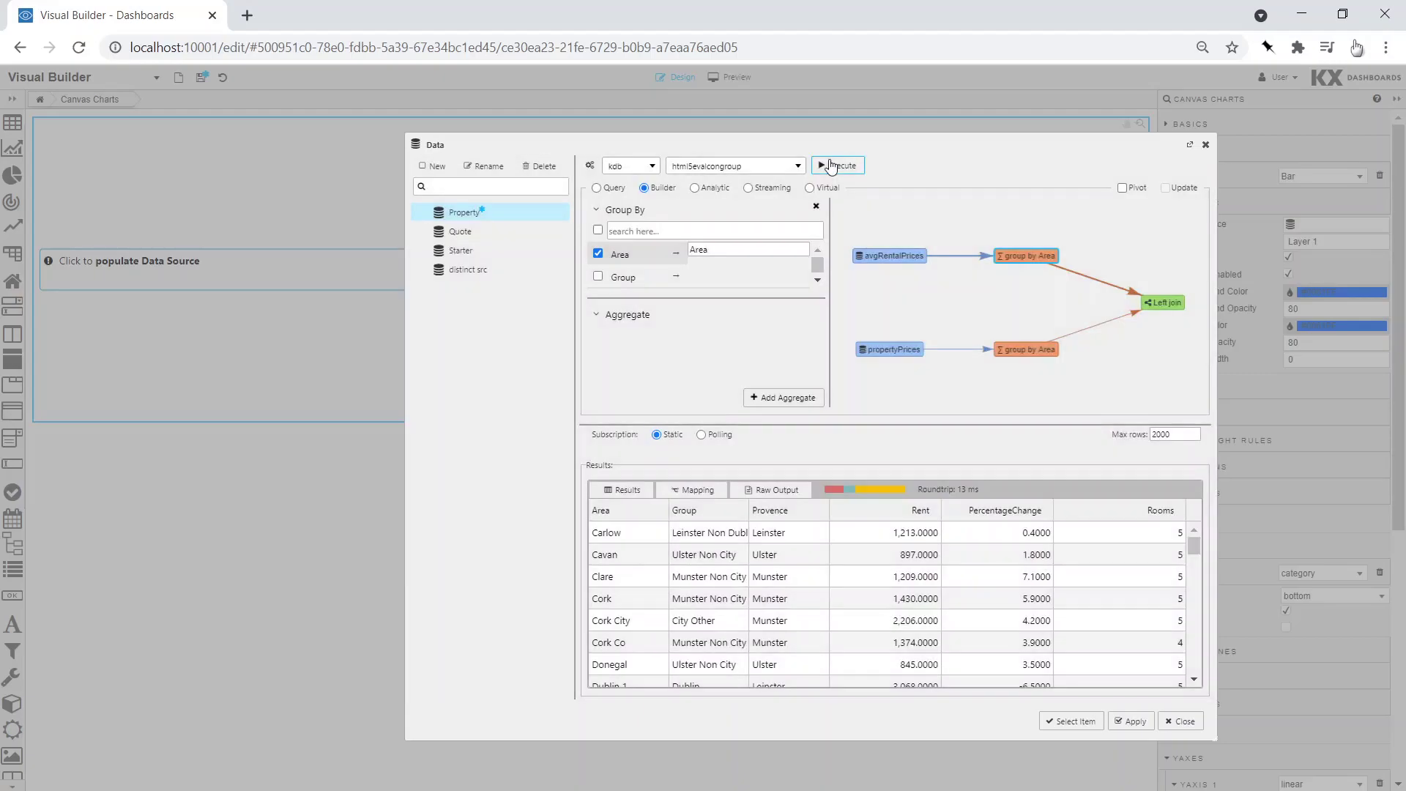
left_click(754, 254)
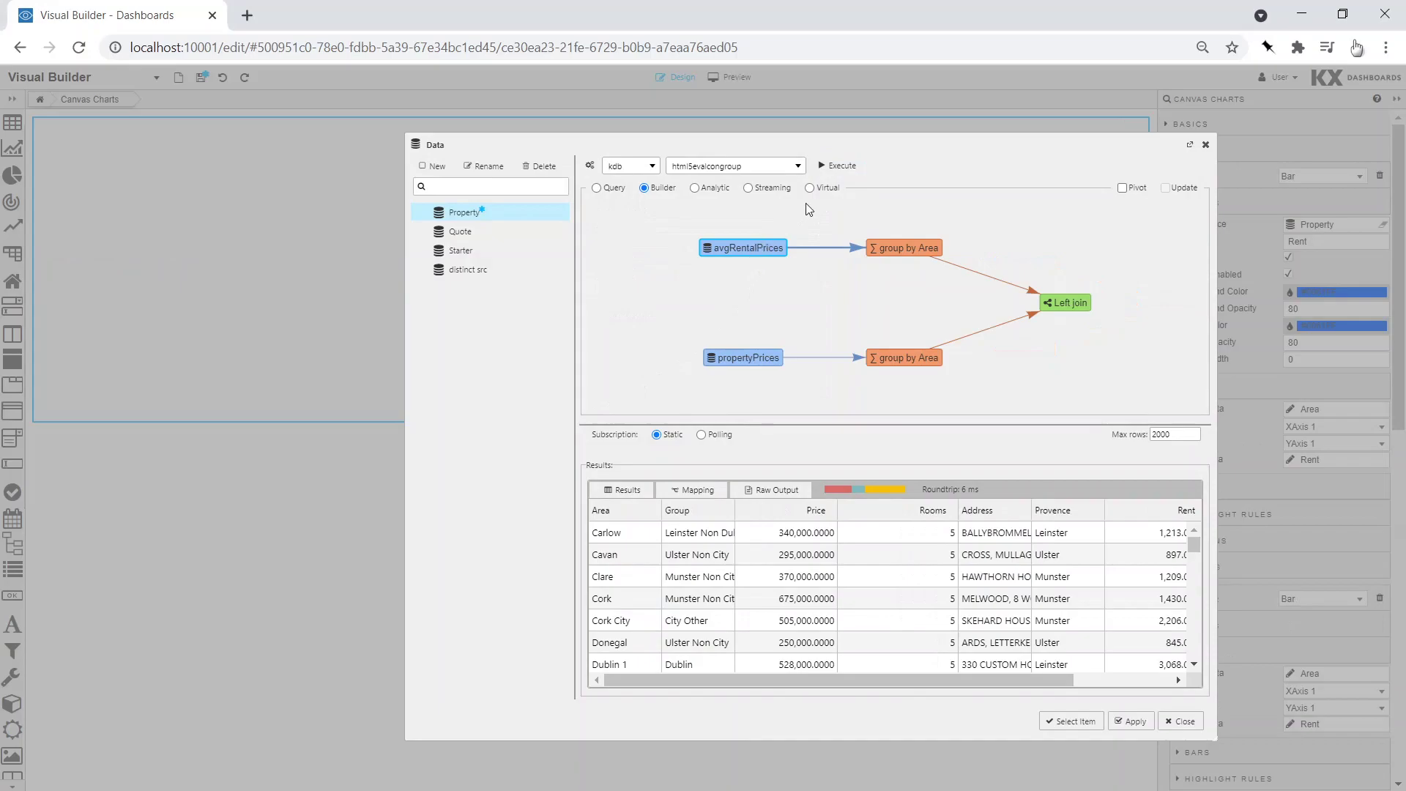
left_click(841, 168)
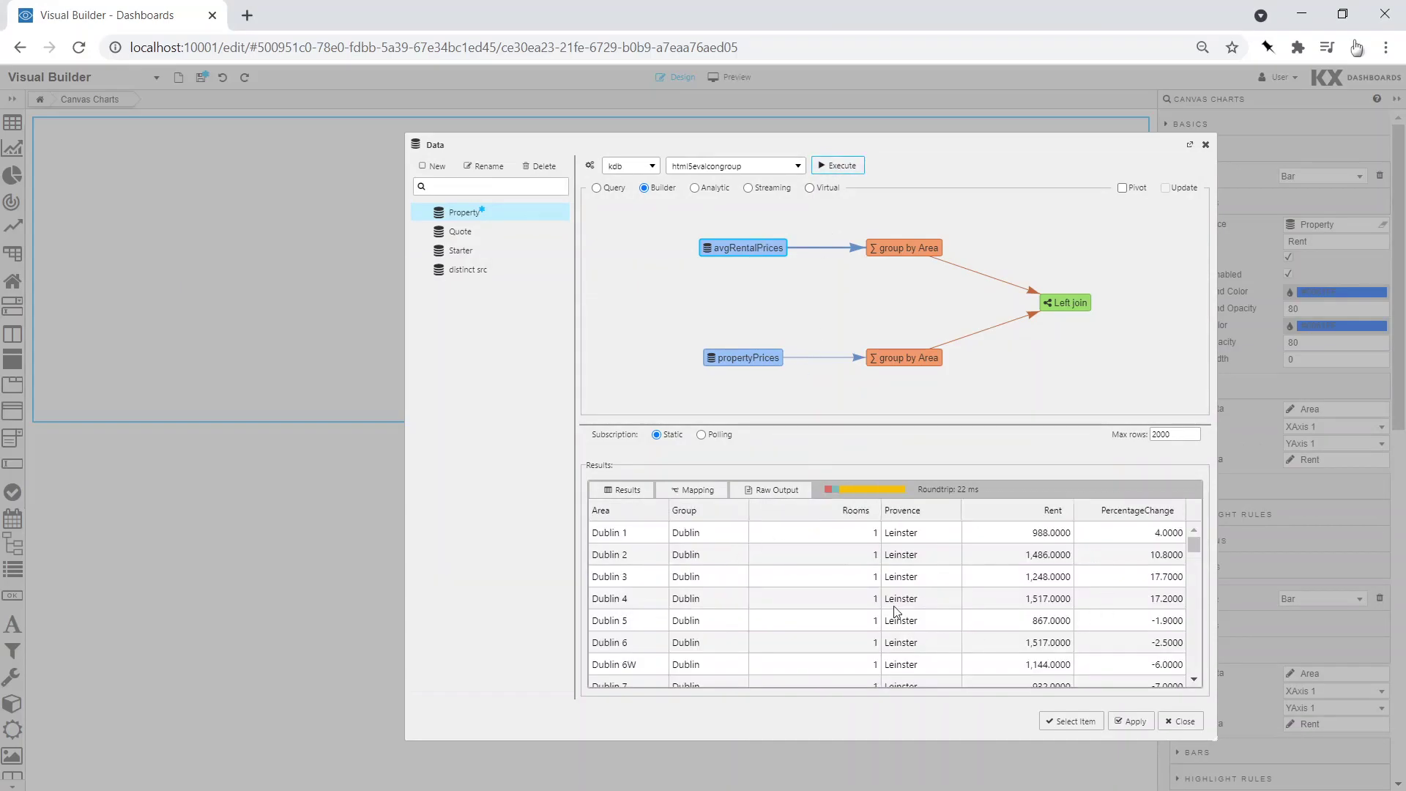
left_click(915, 248)
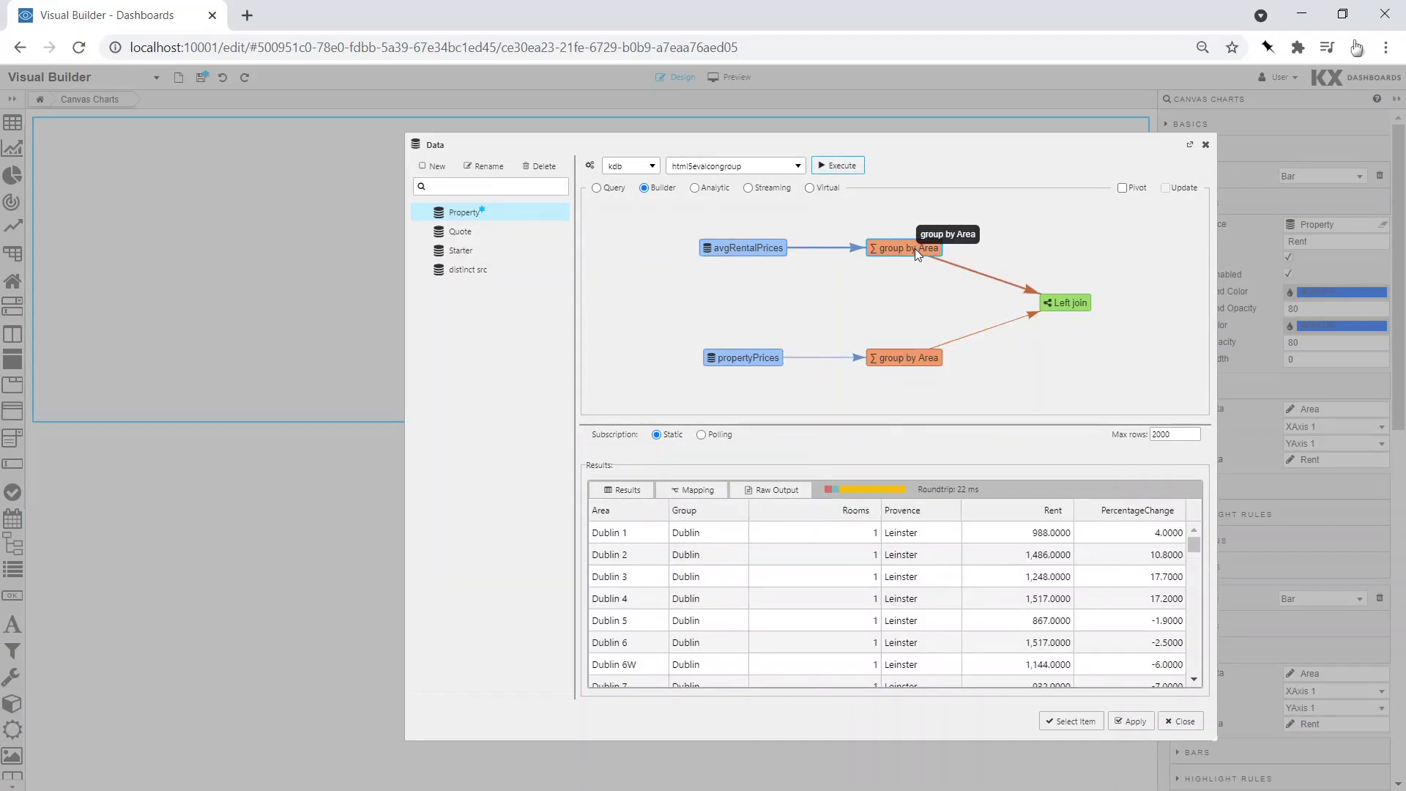
left_click(839, 166)
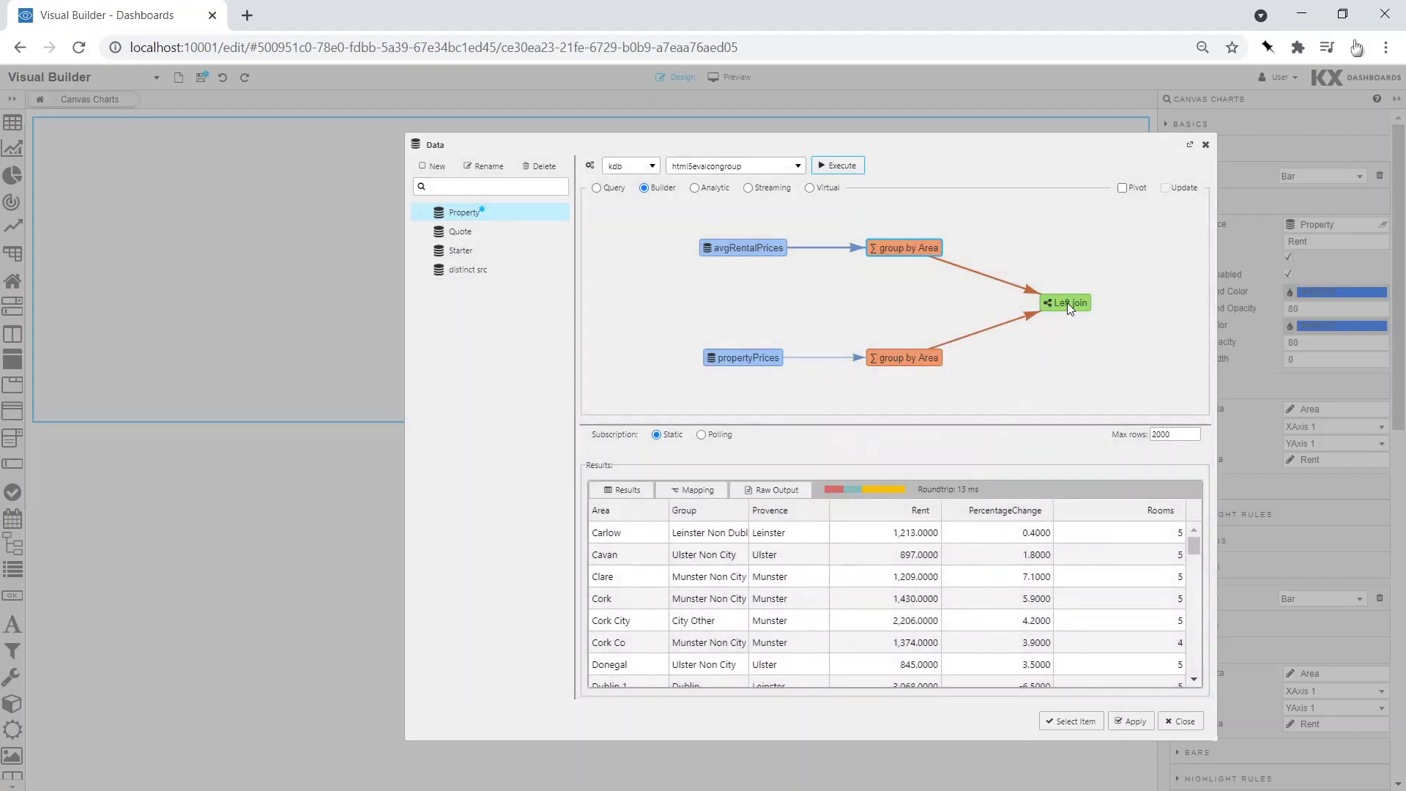
- Inspect the Left join results, then apply the query to the bar chart
left_click(1066, 303)
left_click(851, 170)
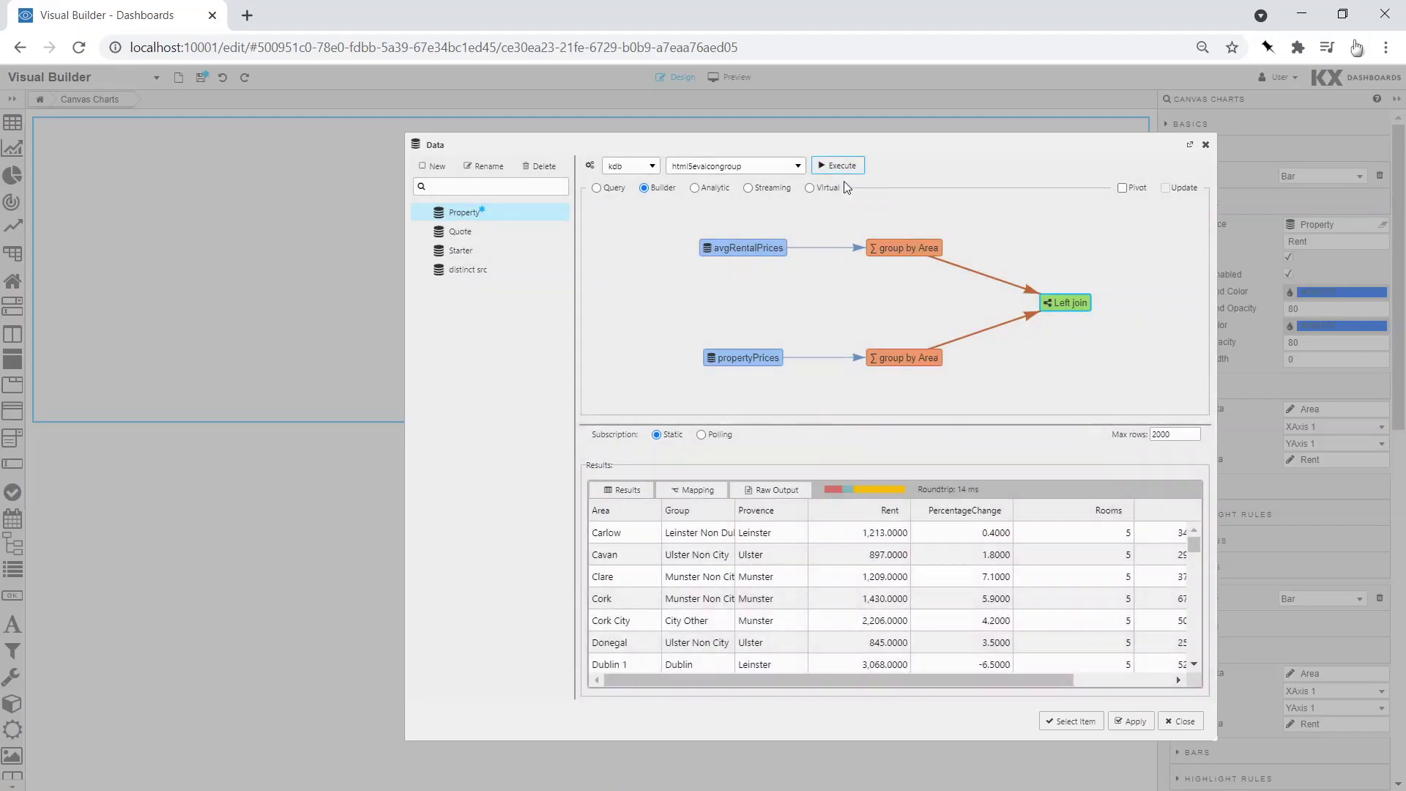
left_click_drag(884, 679, 1037, 688)
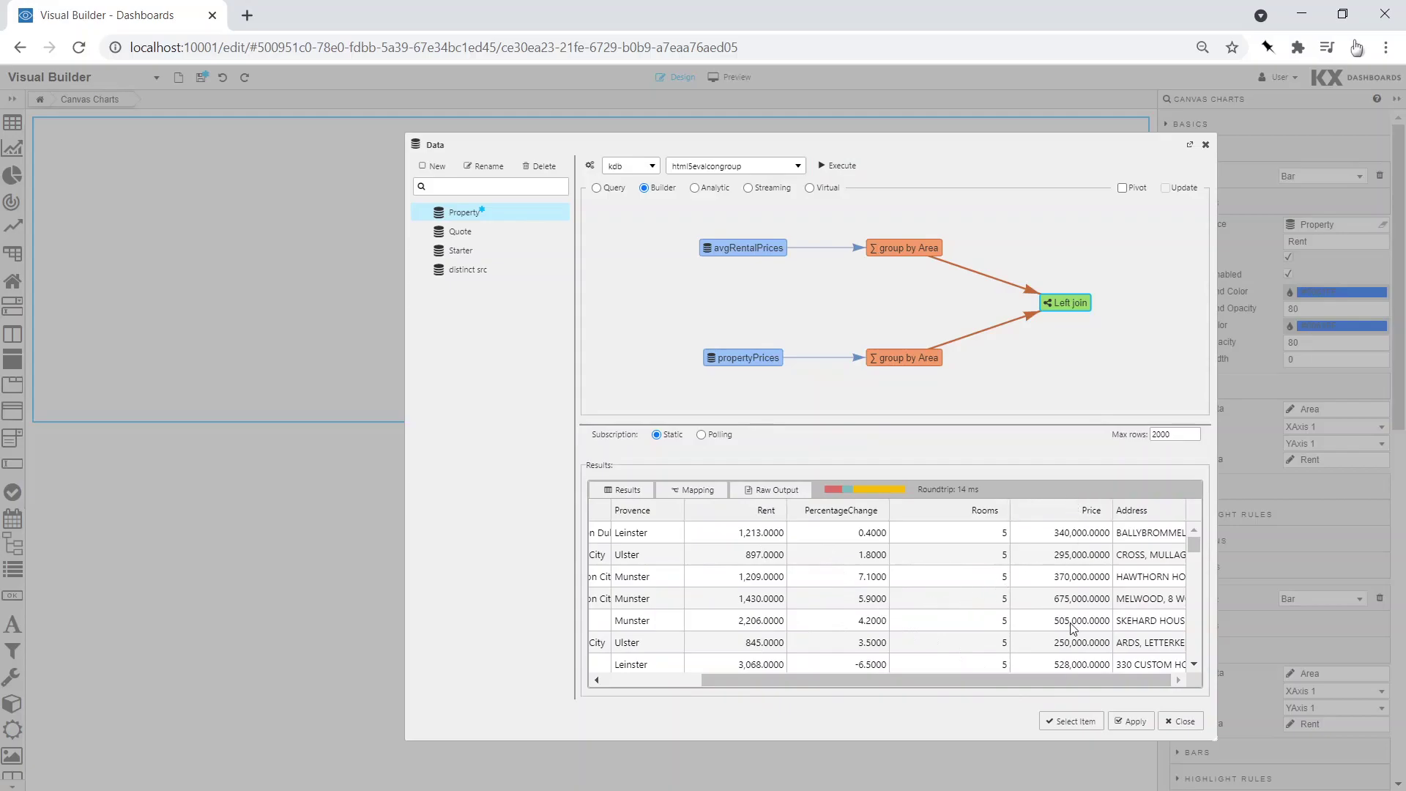
left_click(1096, 727)
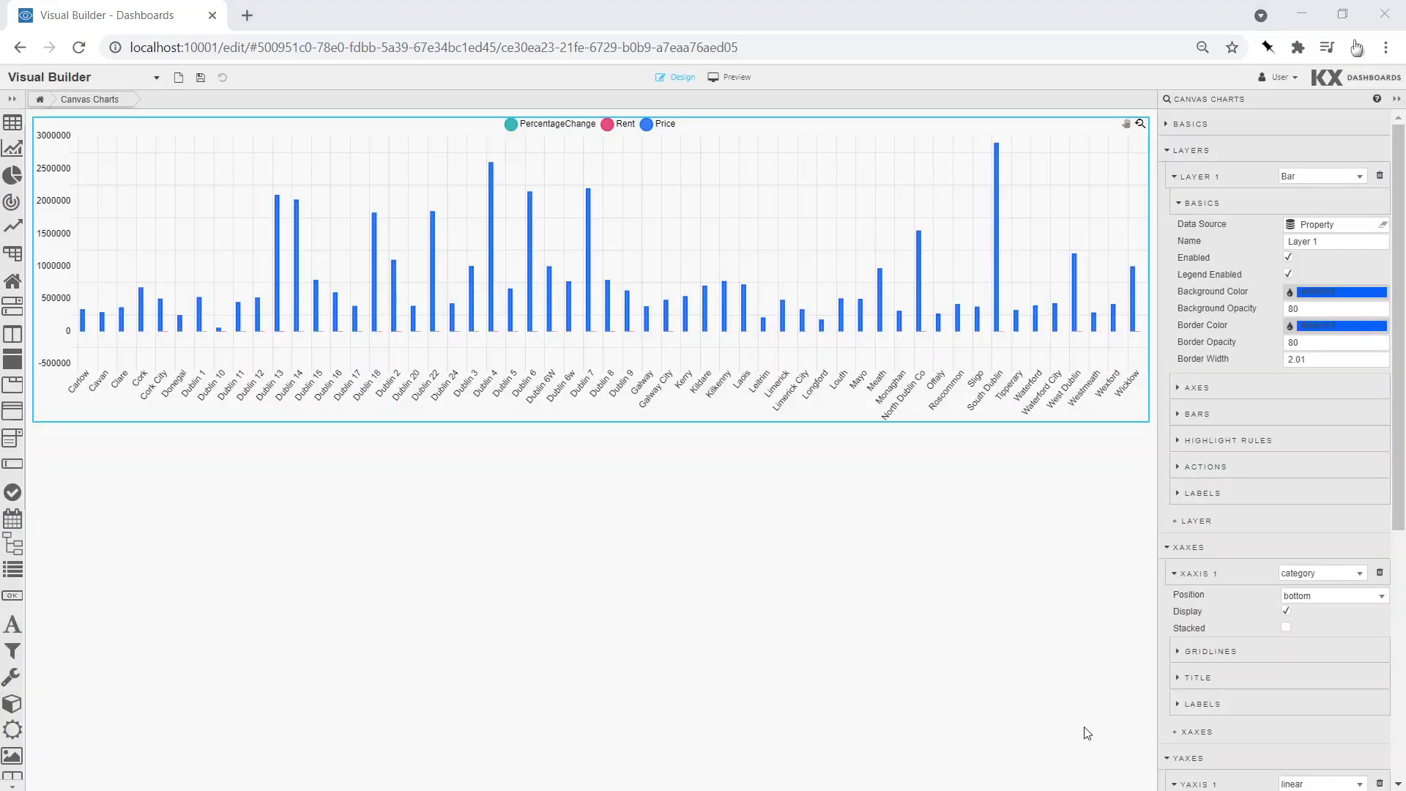
- Make Layer 1 plot Rent on its Y axis and rename it Rent
left_click(1202, 388)
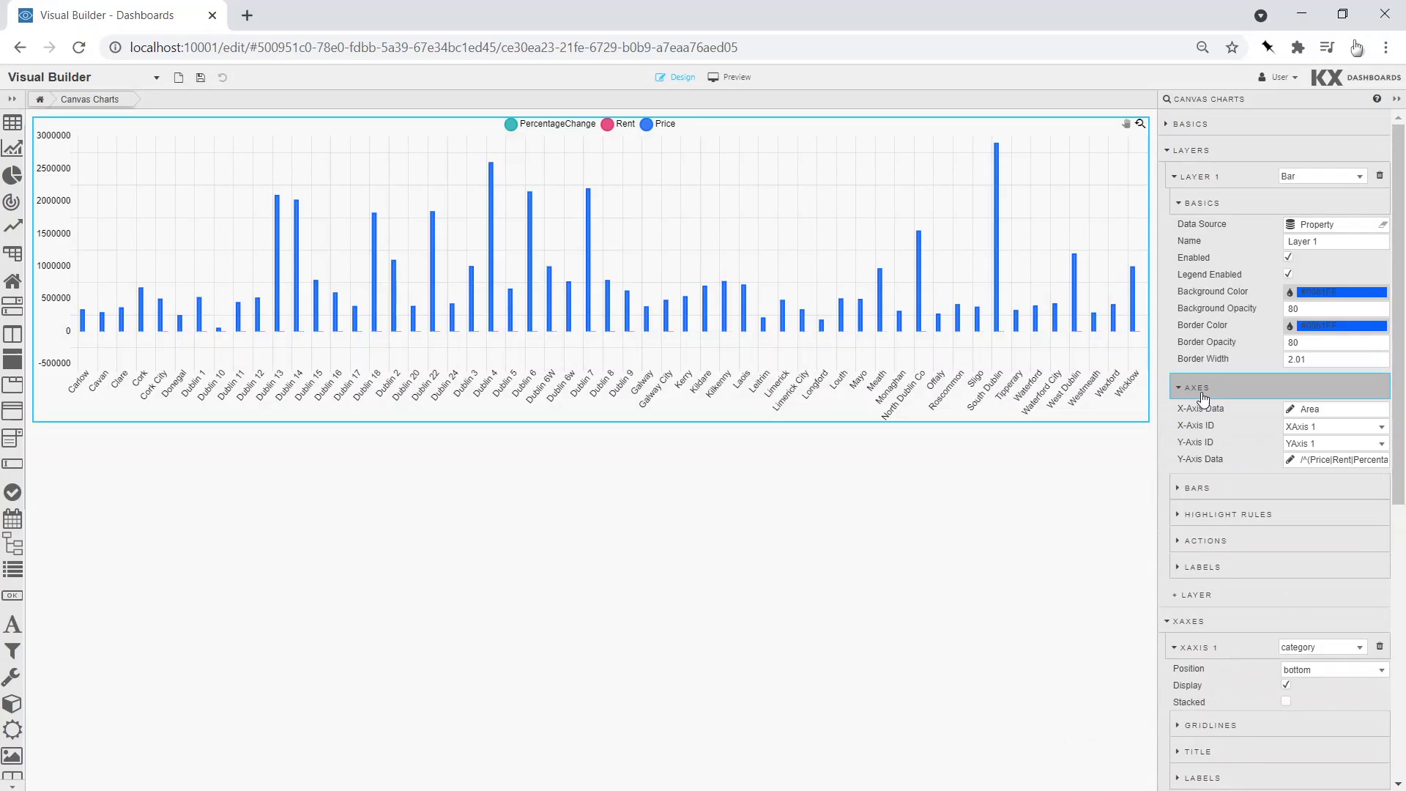
left_click(1311, 459)
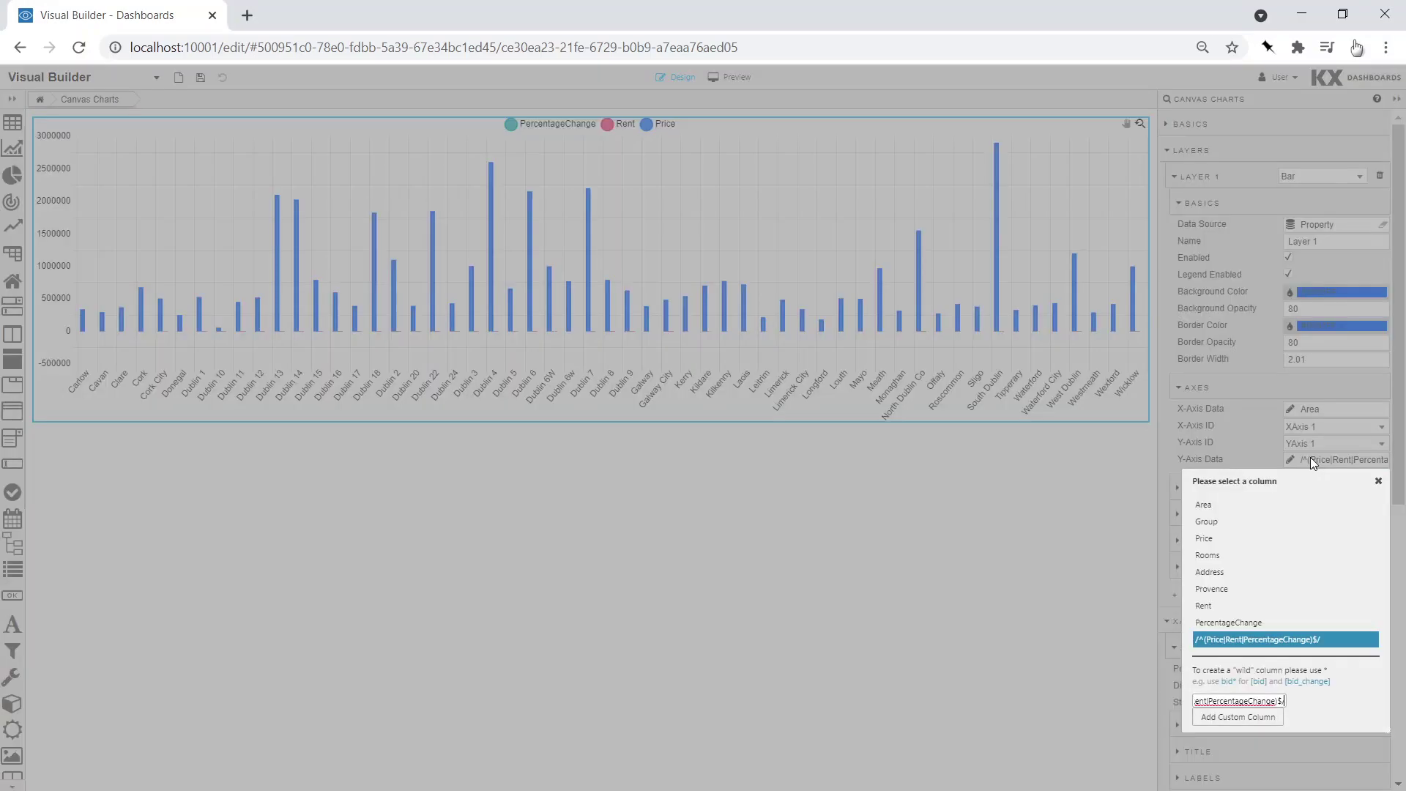
left_click(1237, 606)
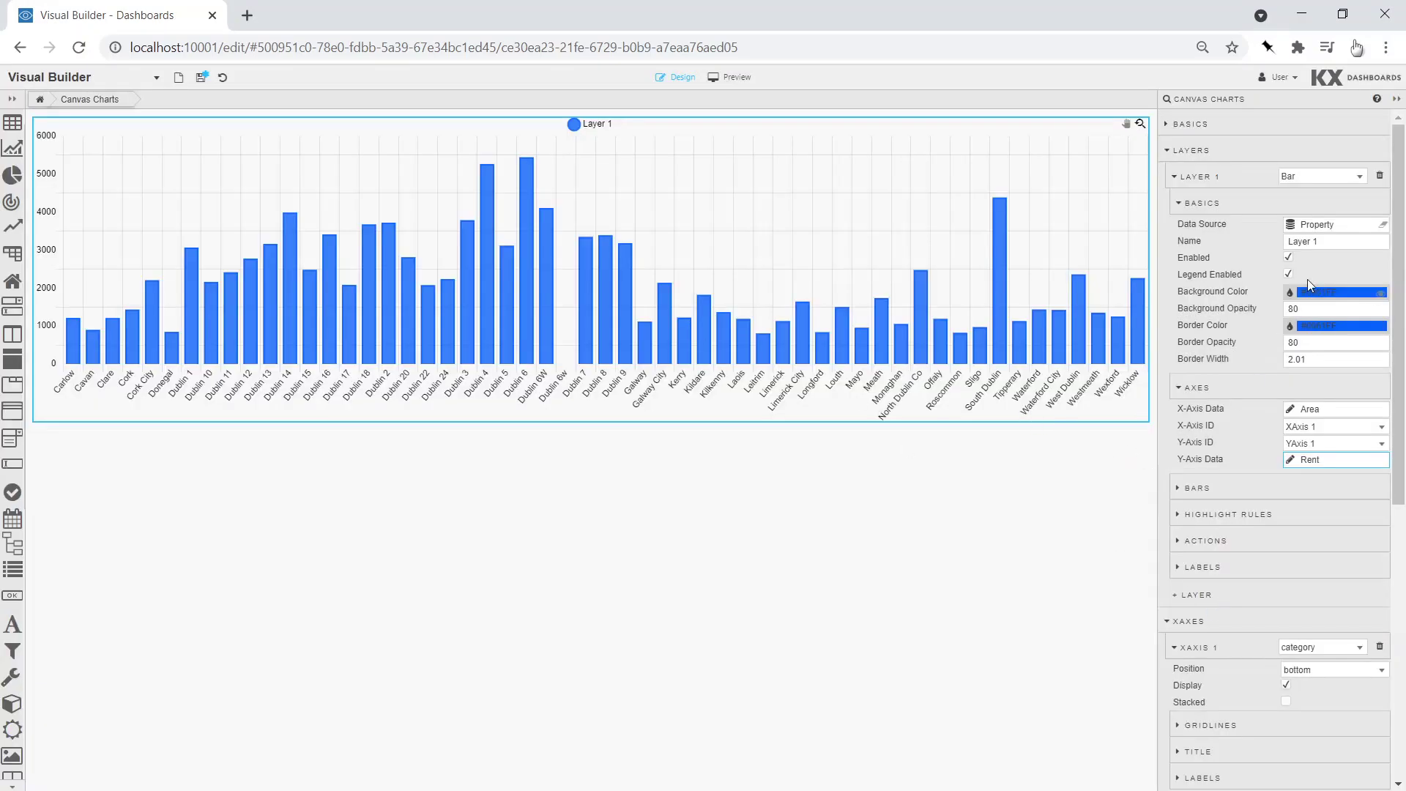
left_click_drag(1318, 240, 1287, 239)
type("Rent")
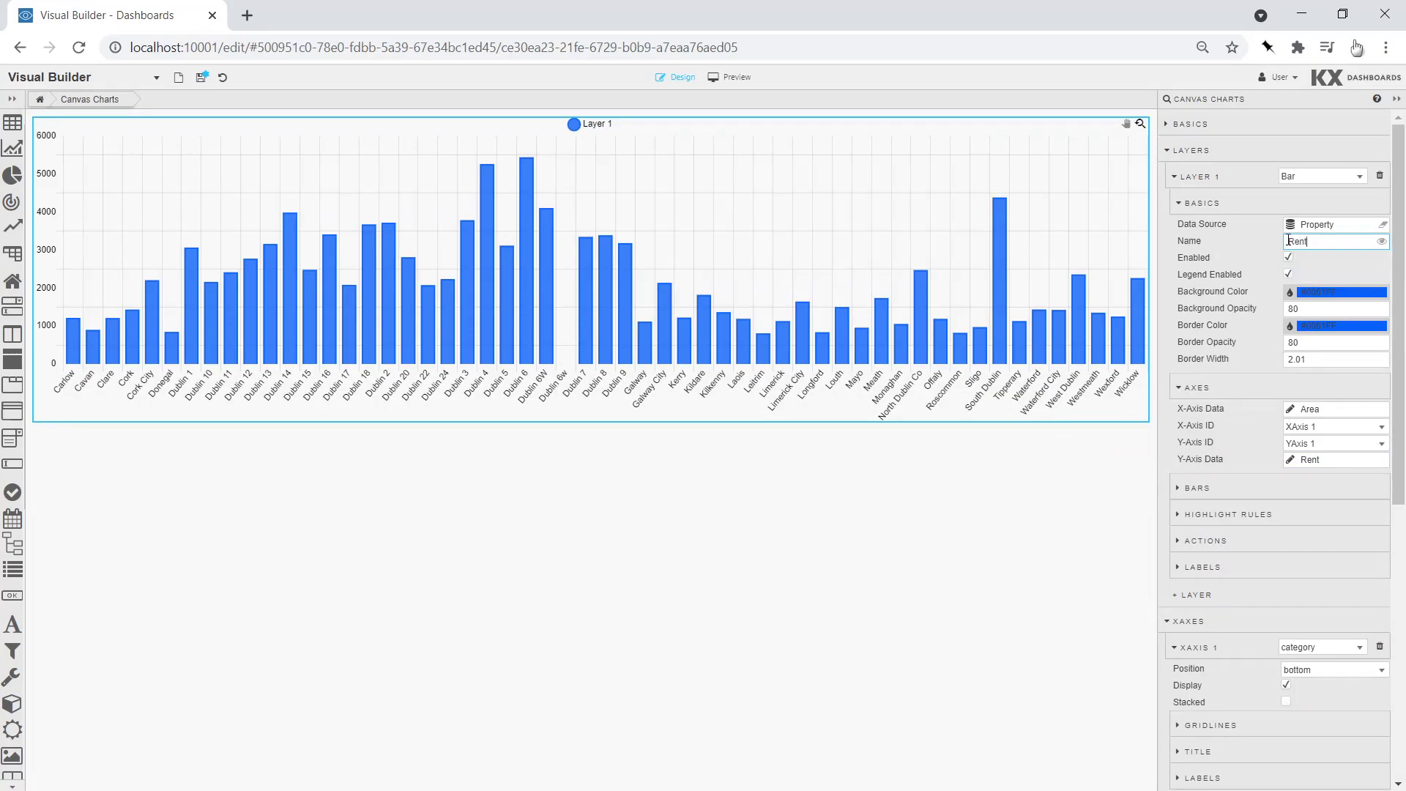
left_click(1208, 177)
- Add a second bar layer named Property Price that plots Price
left_click(1204, 202)
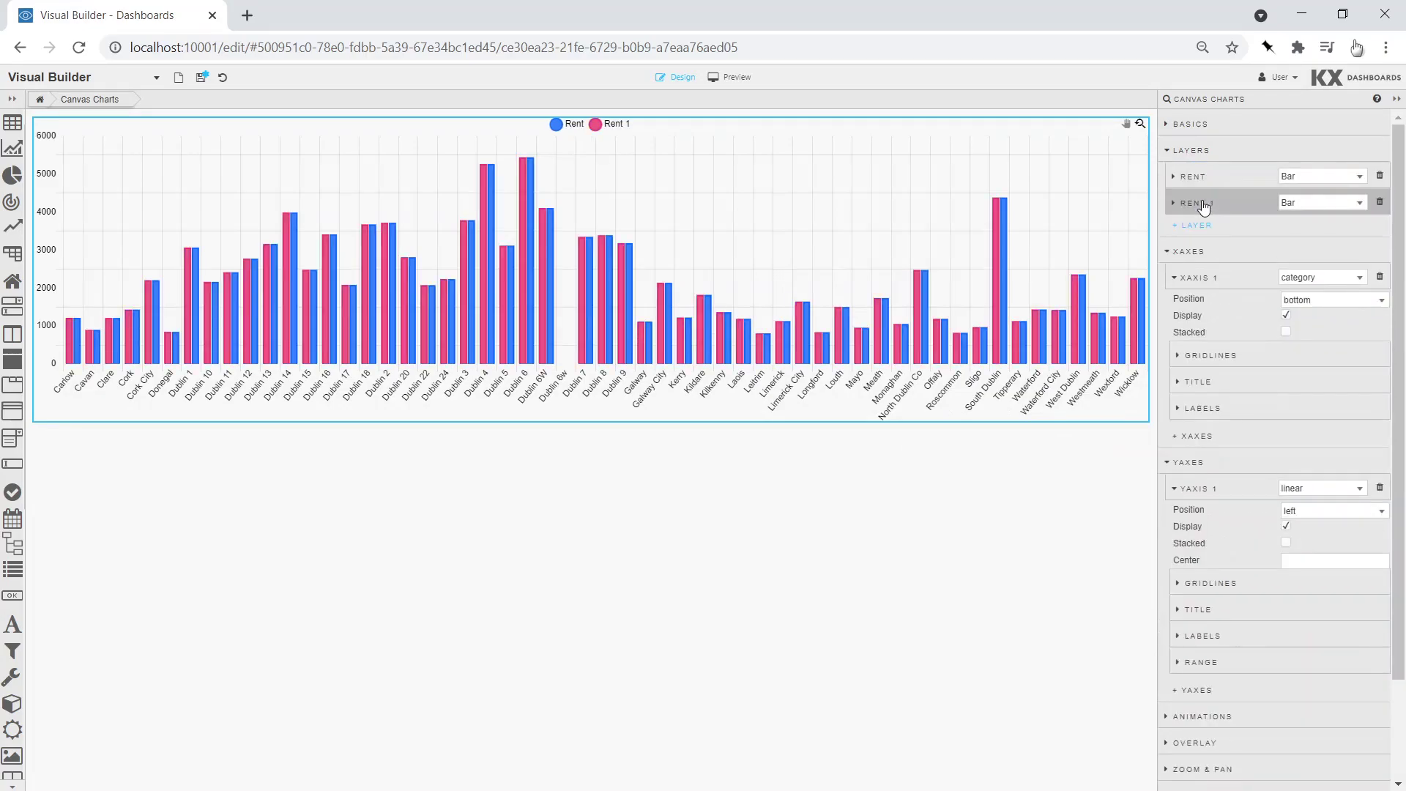
left_click(1201, 203)
left_click(1201, 229)
left_click(1308, 268)
left_click_drag(1309, 268, 1289, 266)
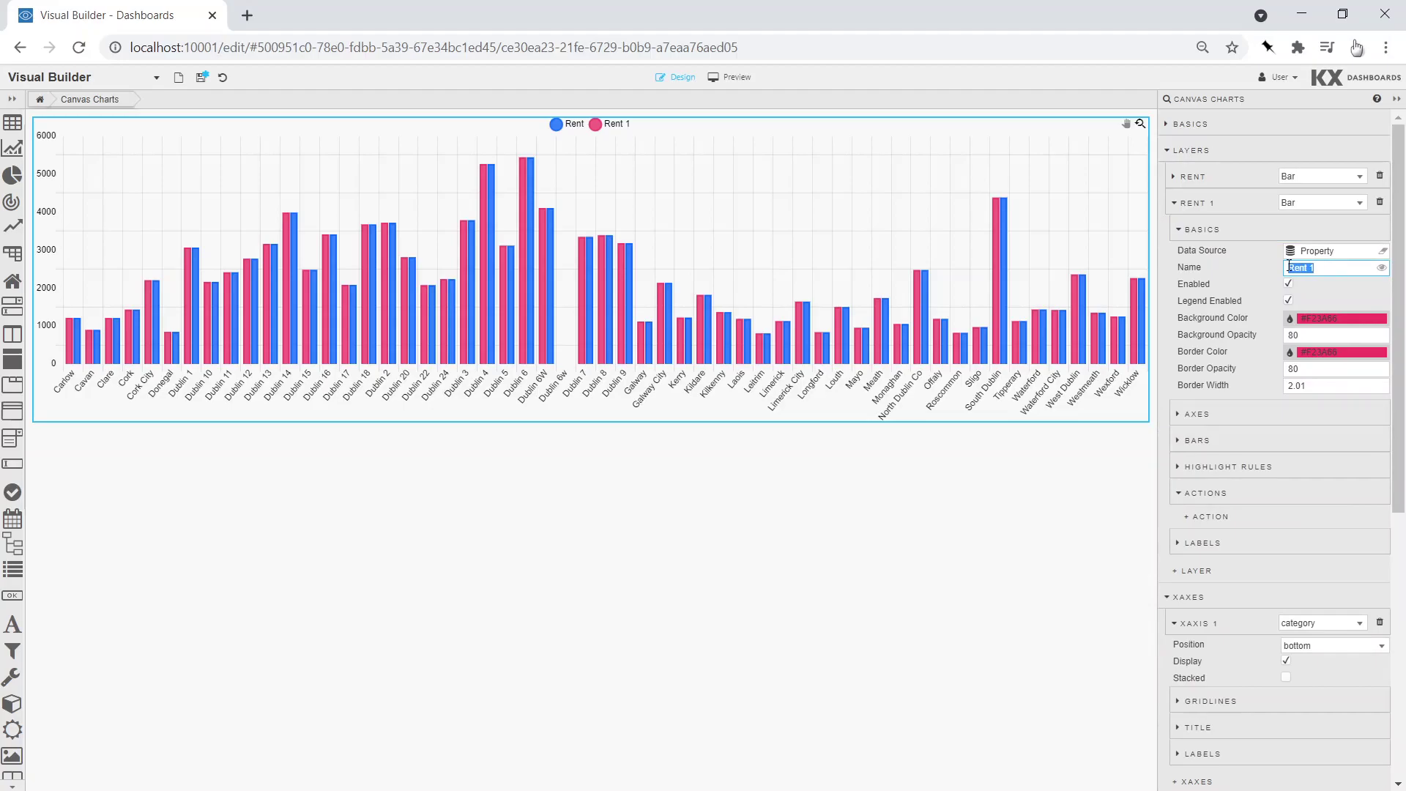
type("Property Price")
left_click(1198, 413)
left_click(1312, 485)
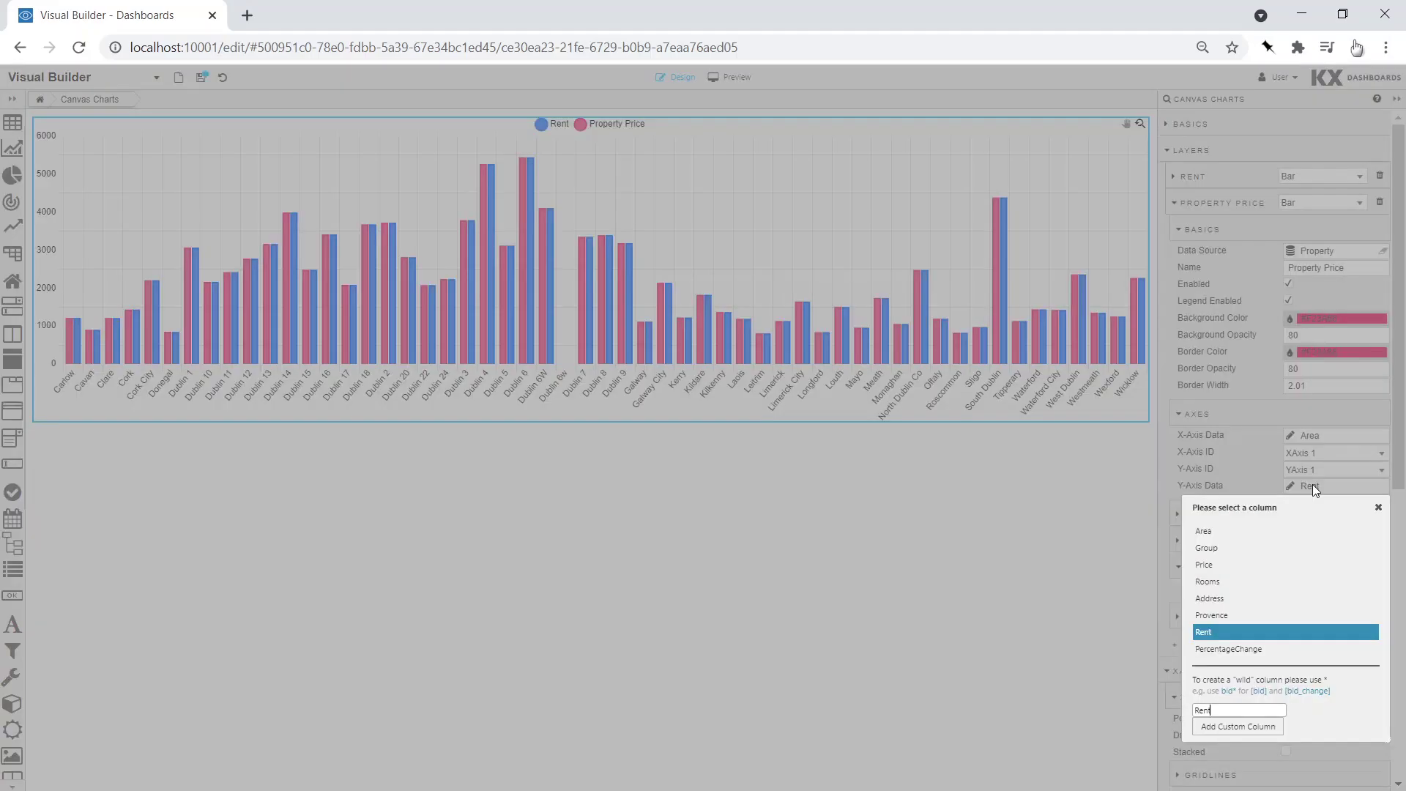
left_click(1248, 560)
- Add a second Y axis positioned on the right
scroll(1184, 651, "down", 4)
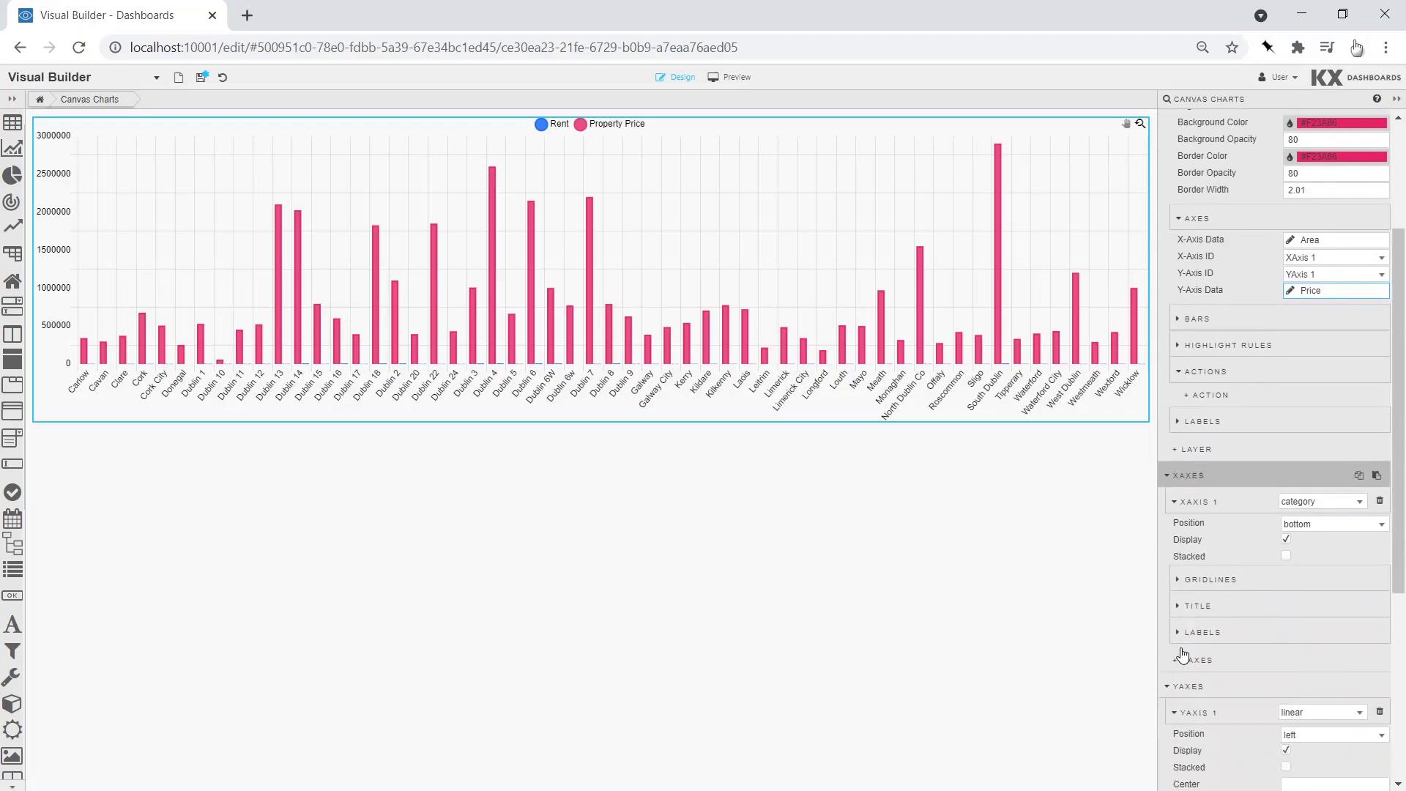
scroll(1184, 652, "down", 3)
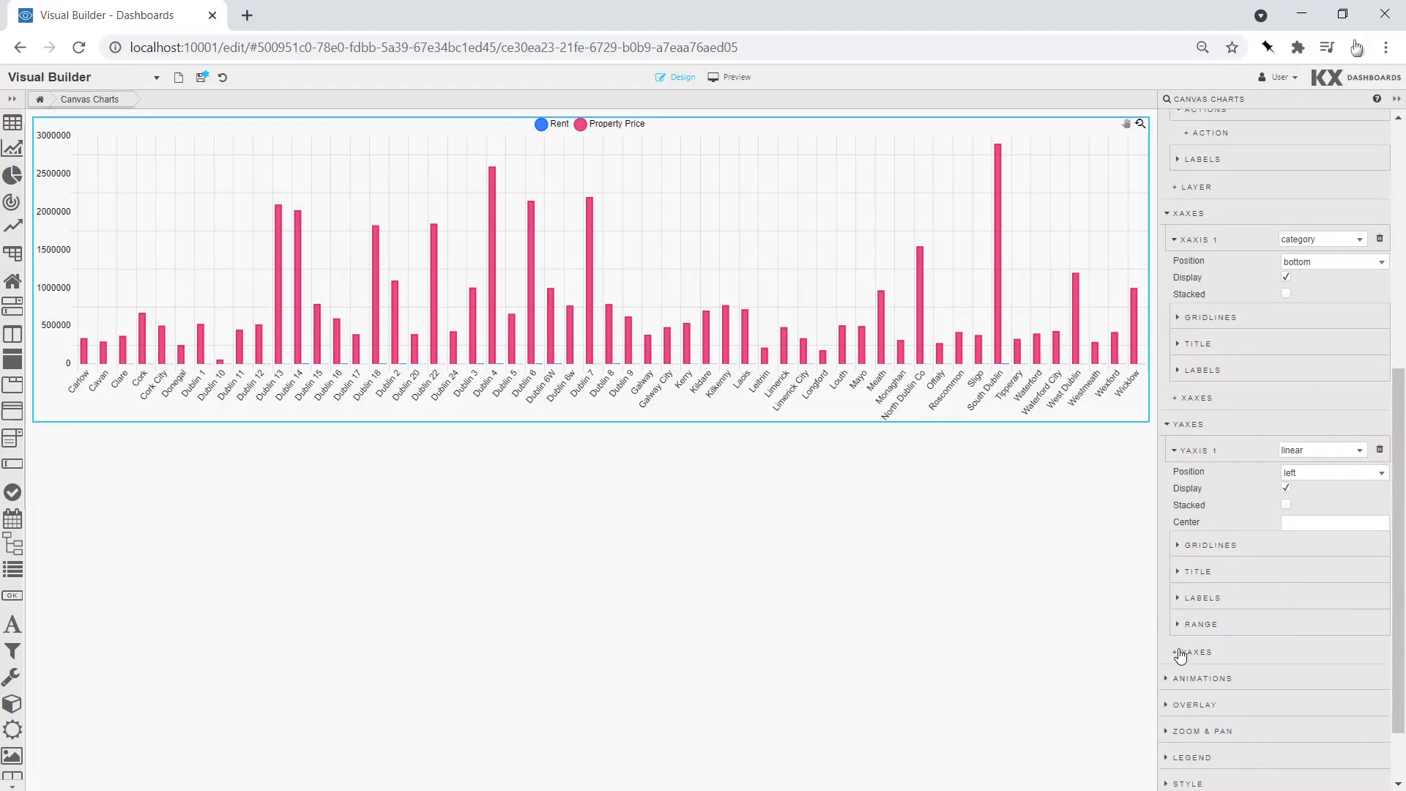
left_click(1179, 653)
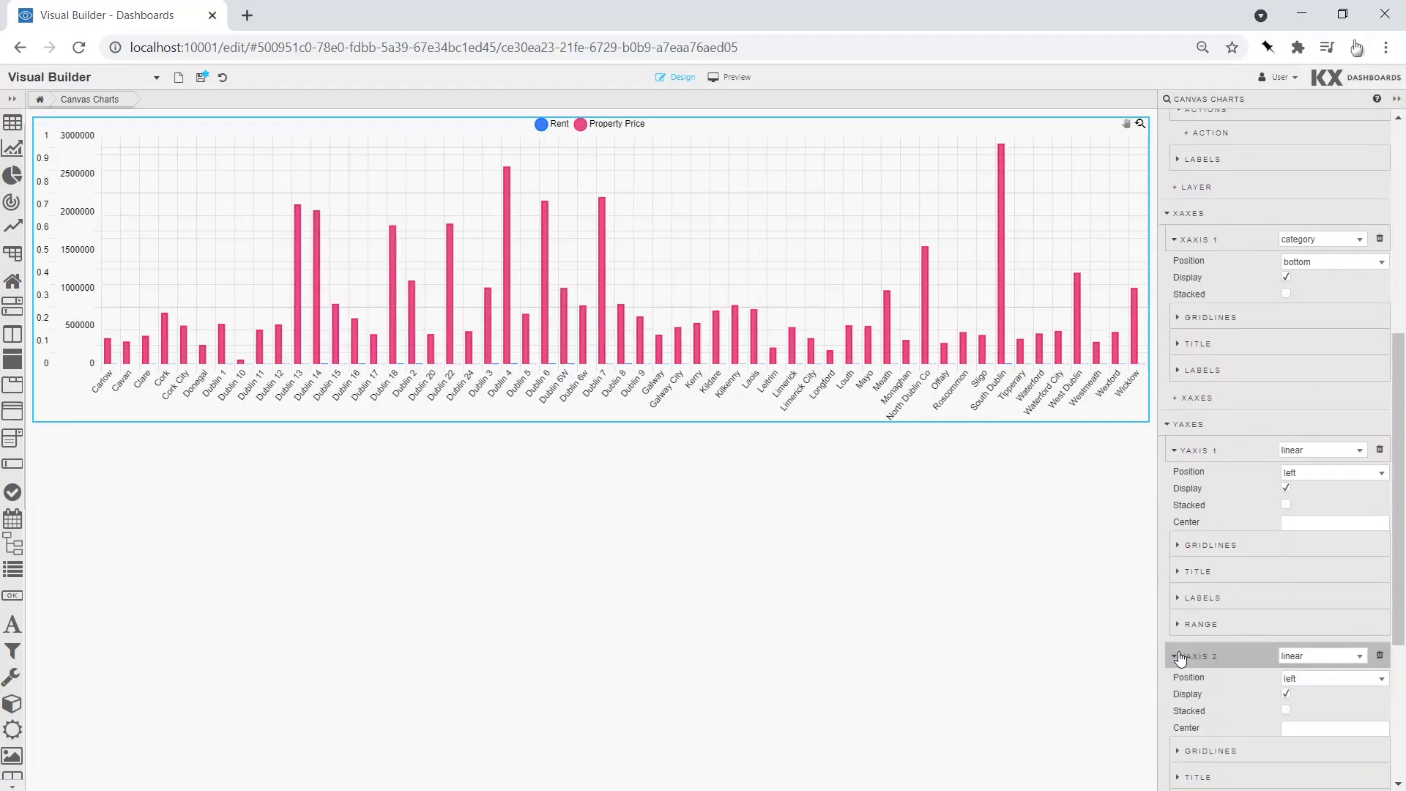
left_click(1289, 678)
left_click(1293, 712)
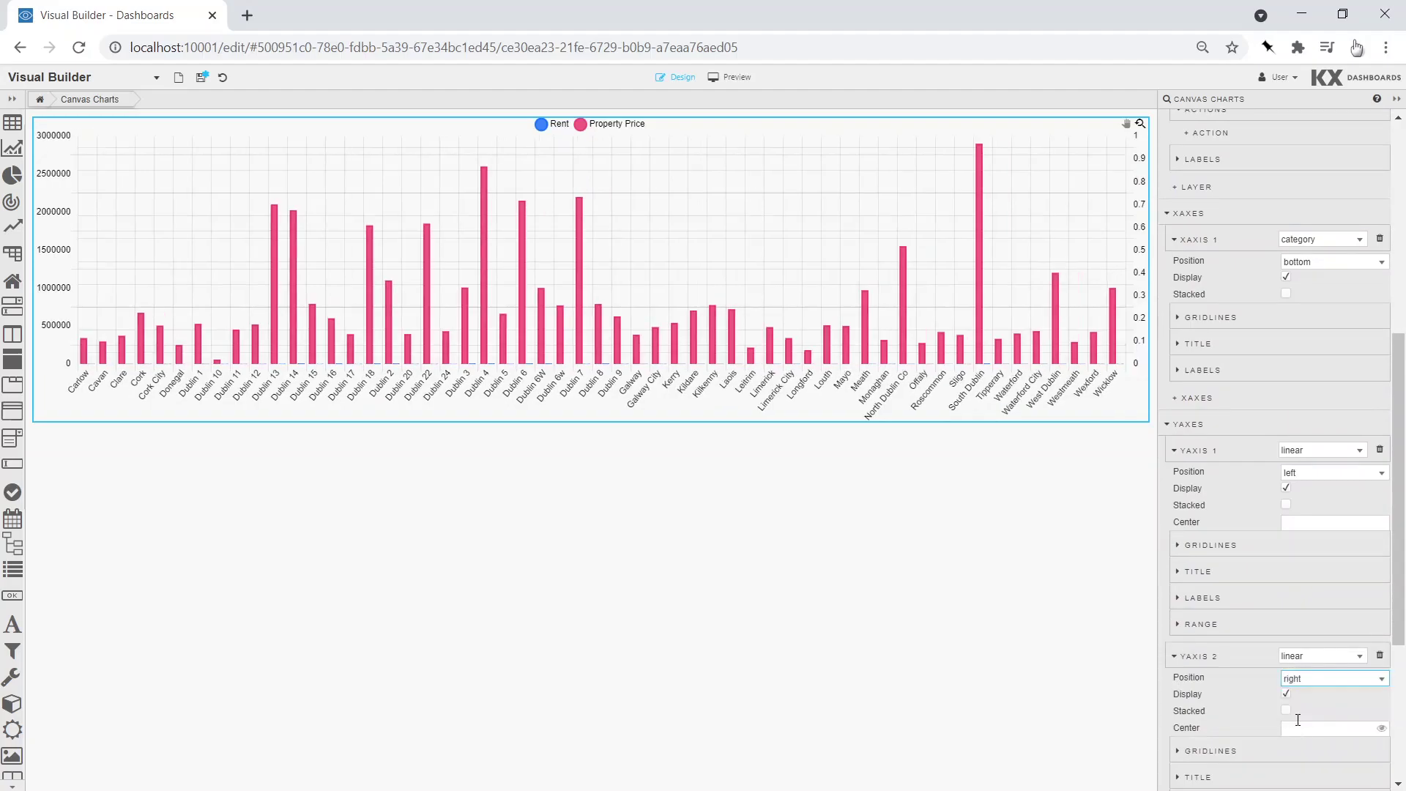
- Plot the Property Price layer against YAxis 2 and drop a Data Grid below the chart
scroll(1240, 384, "up", 5)
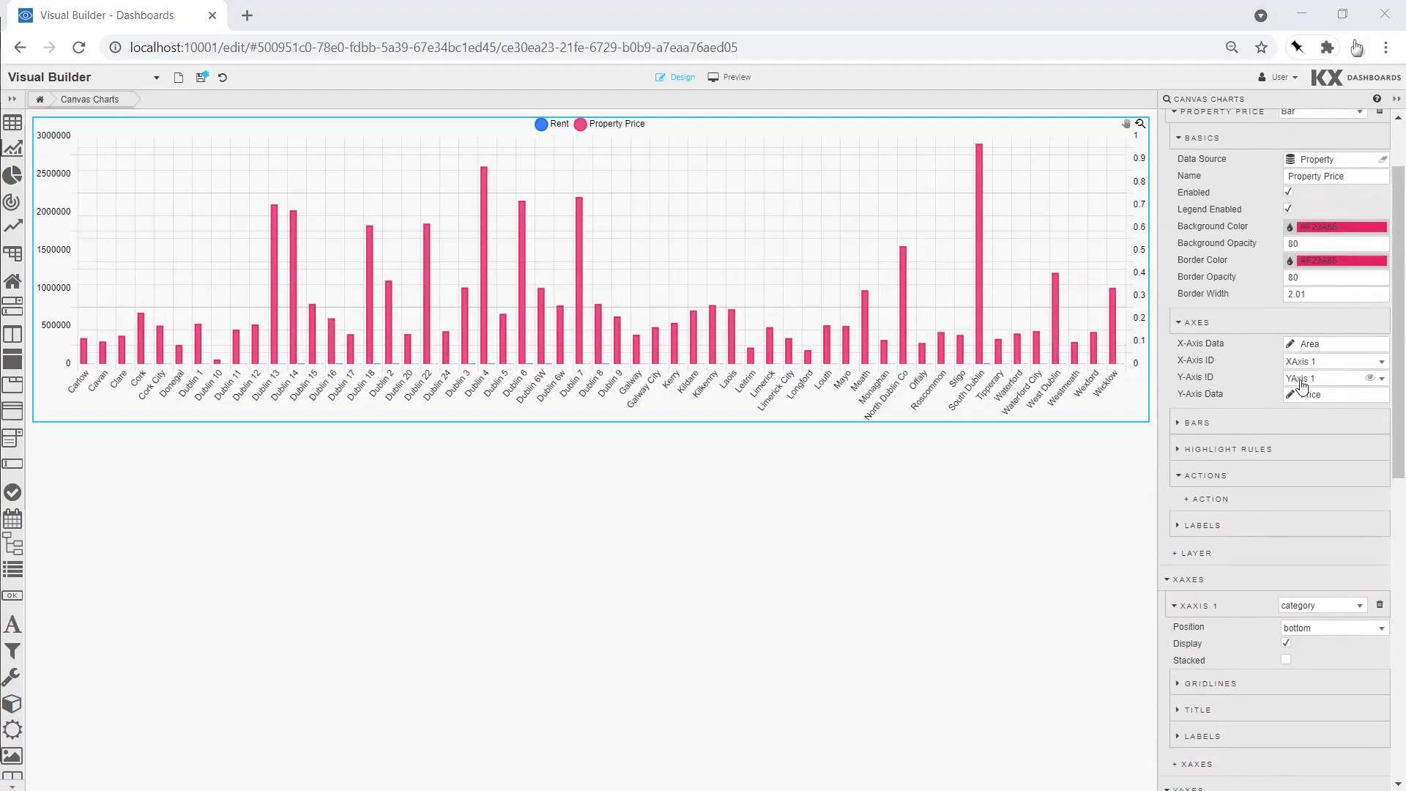
left_click(1302, 378)
left_click(1301, 413)
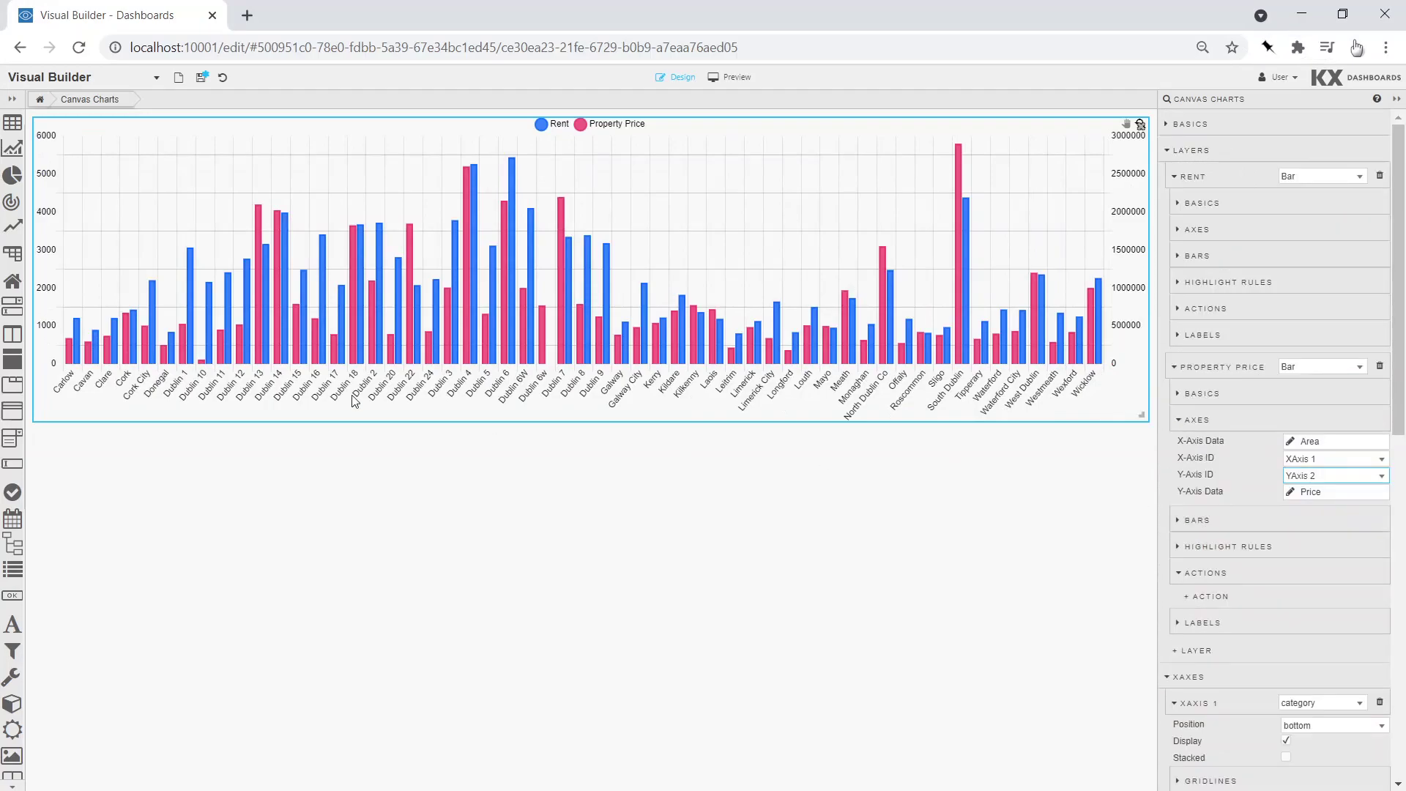
left_click_drag(13, 122, 129, 496)
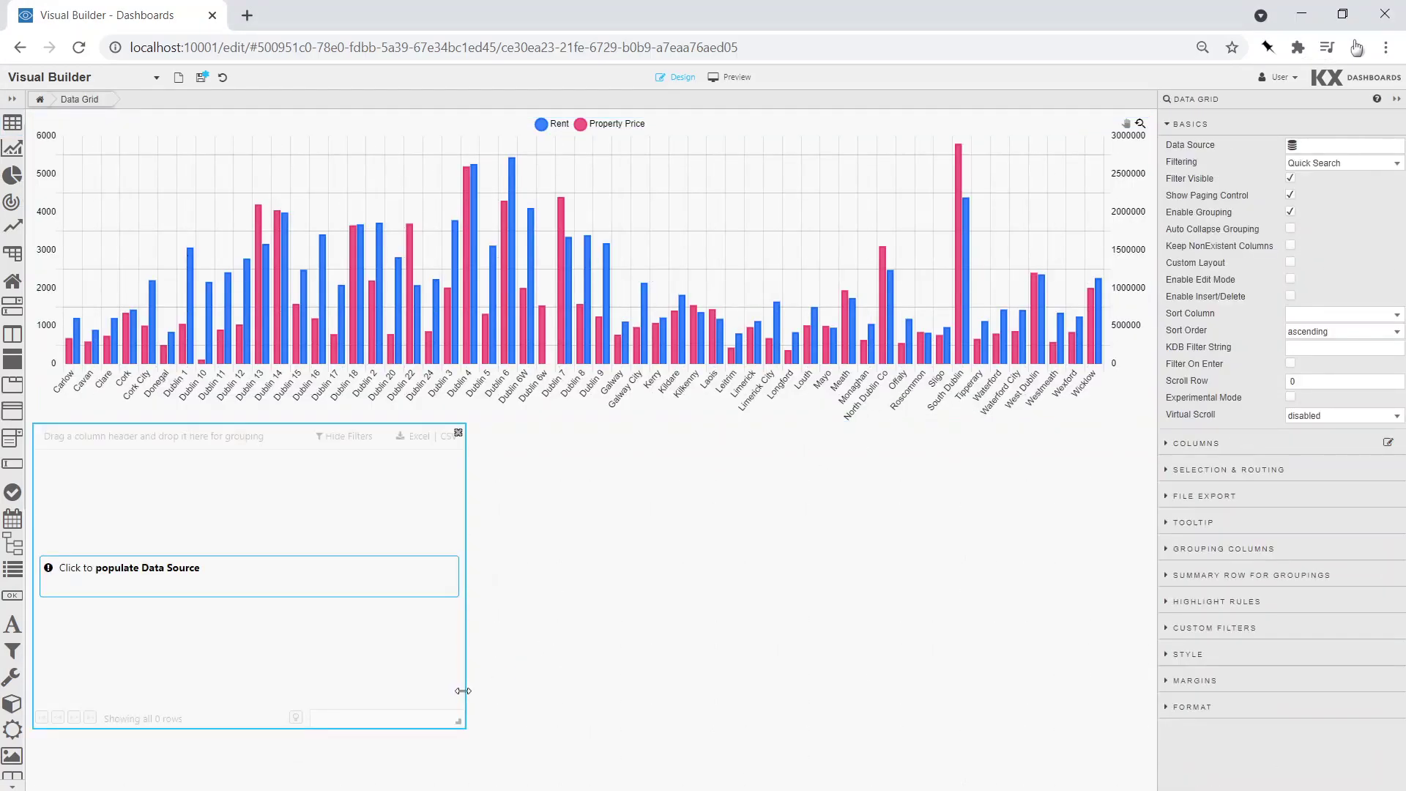
- Stretch the data grid across the canvas and start a new data source named Property Mortgage
left_click_drag(460, 723, 1130, 775)
left_click(888, 609)
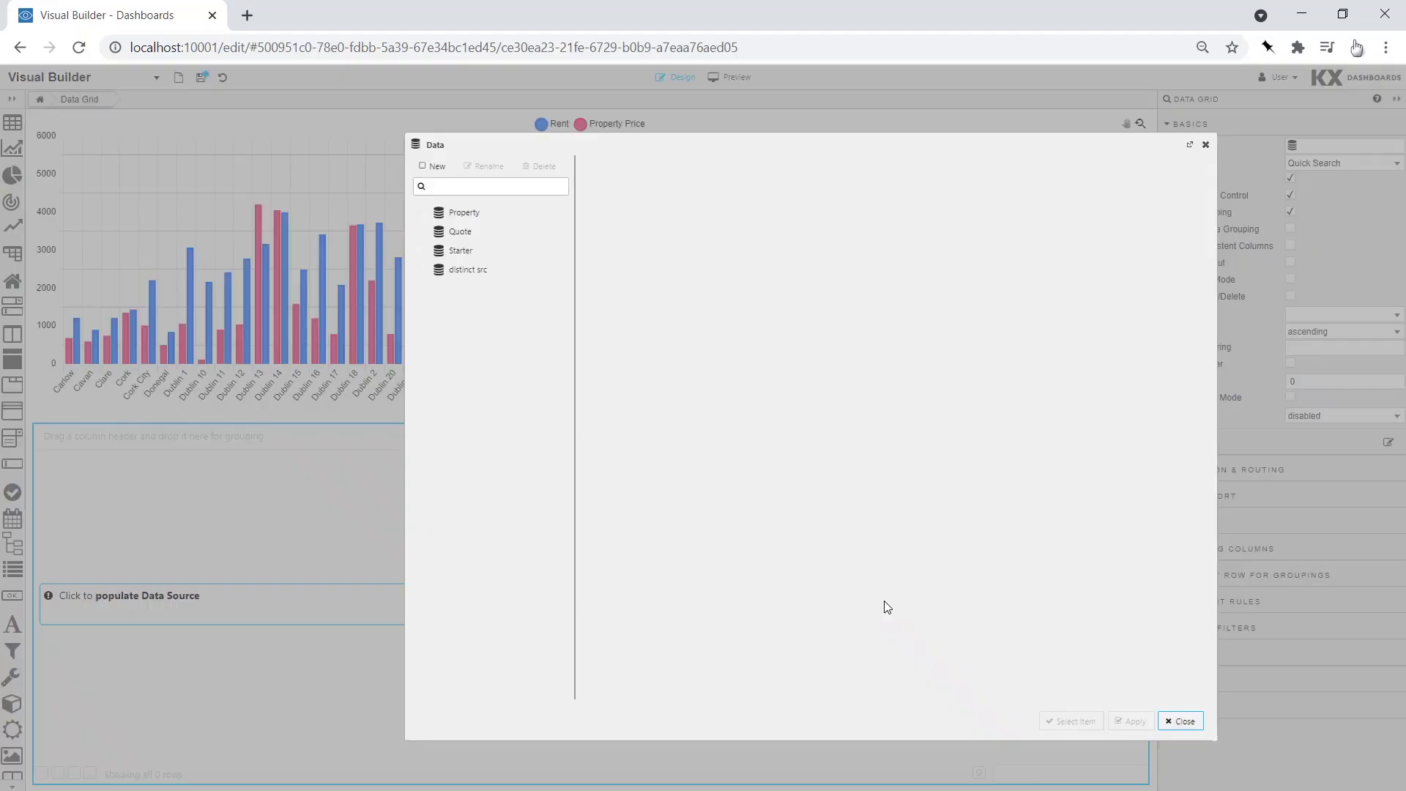
left_click(433, 166)
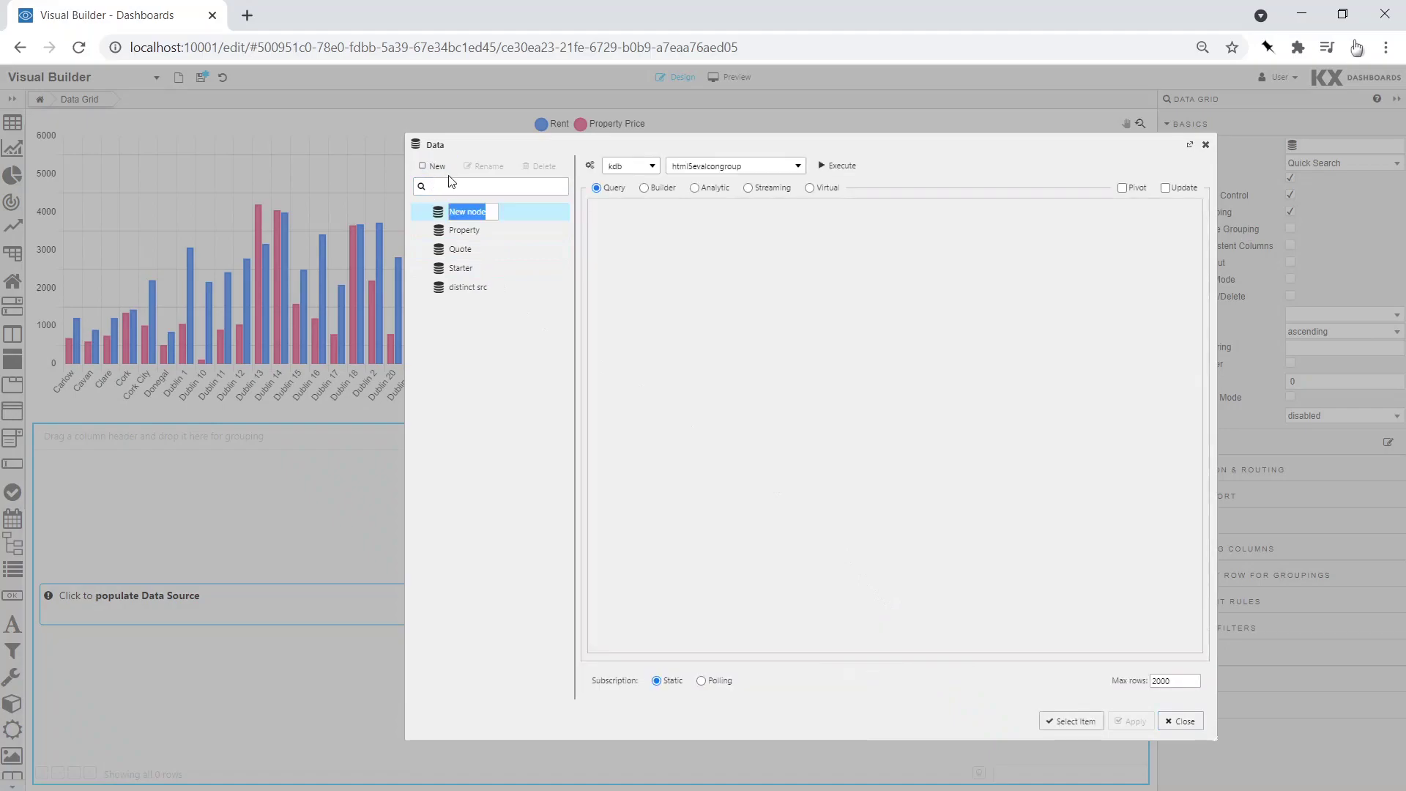
type("Froperty")
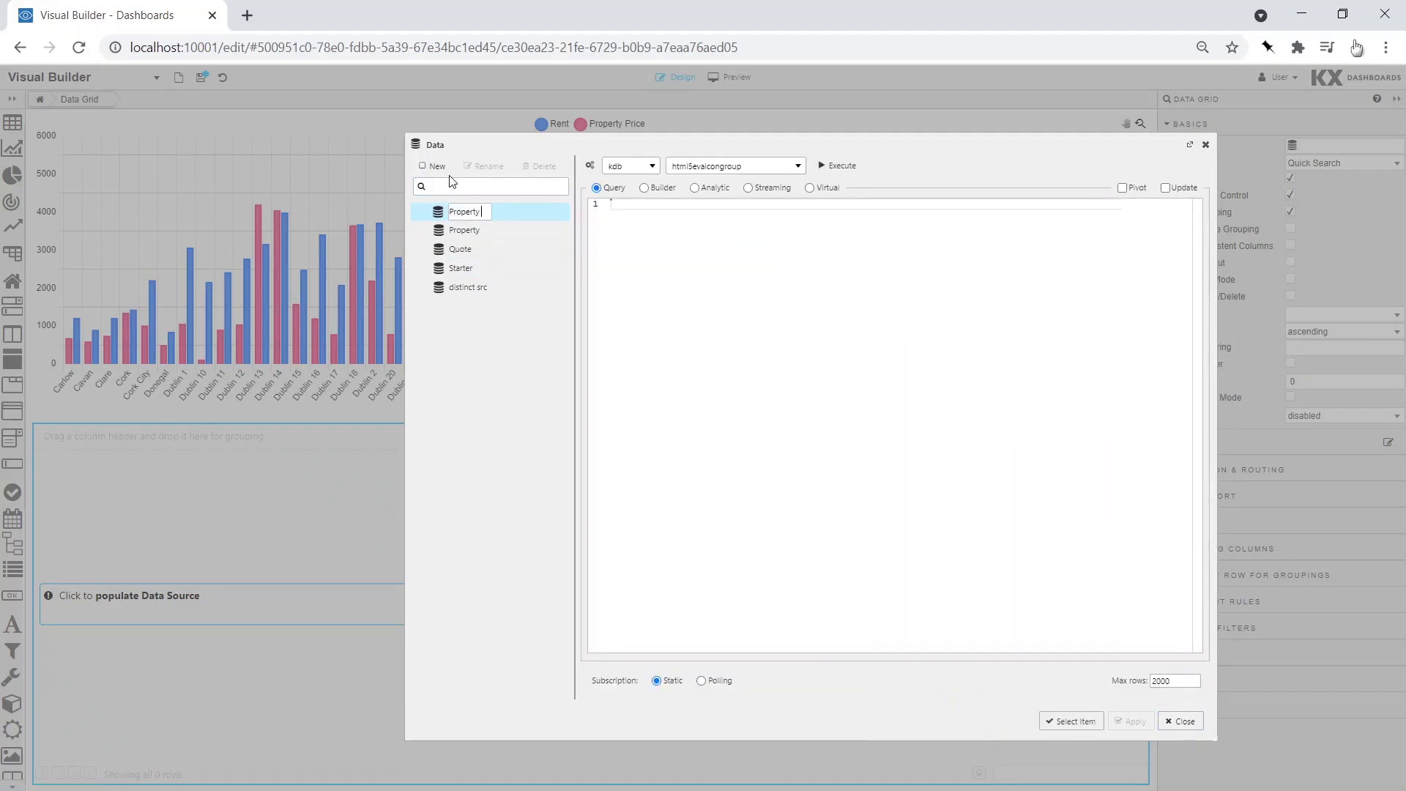
type(" Mortgage")
- In the Builder, set propertyPrices as the query's data node
left_click(644, 187)
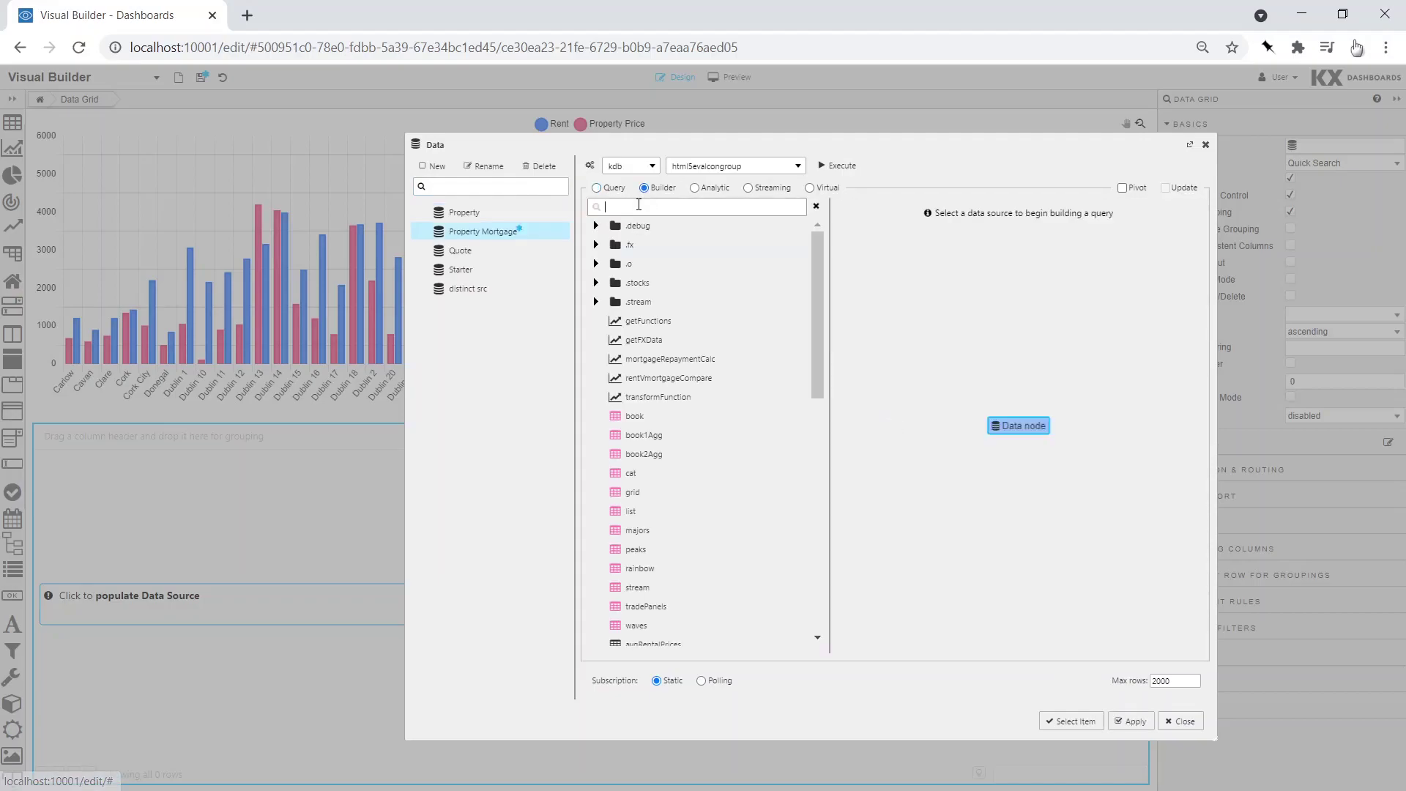
left_click(1009, 432)
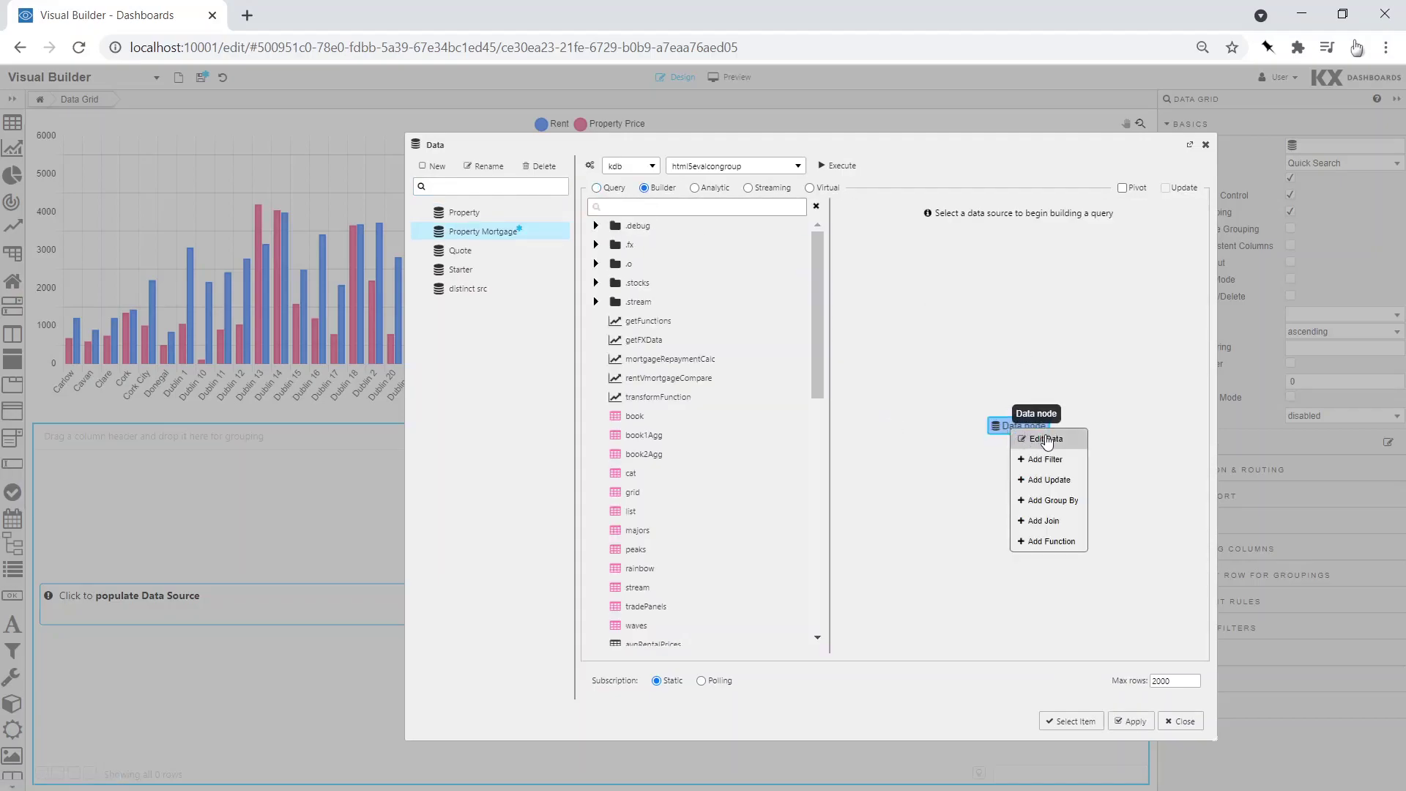
left_click(1046, 439)
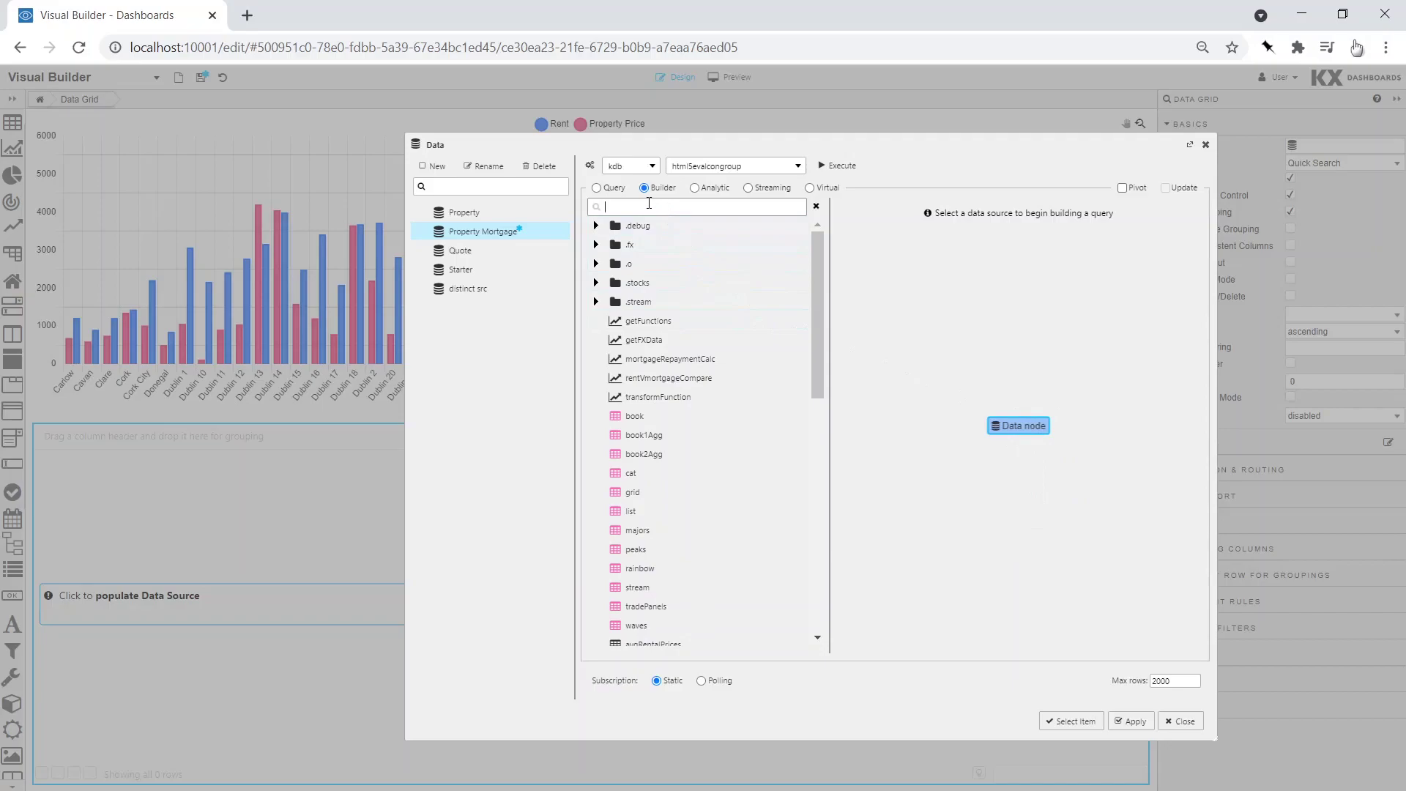
type("pro")
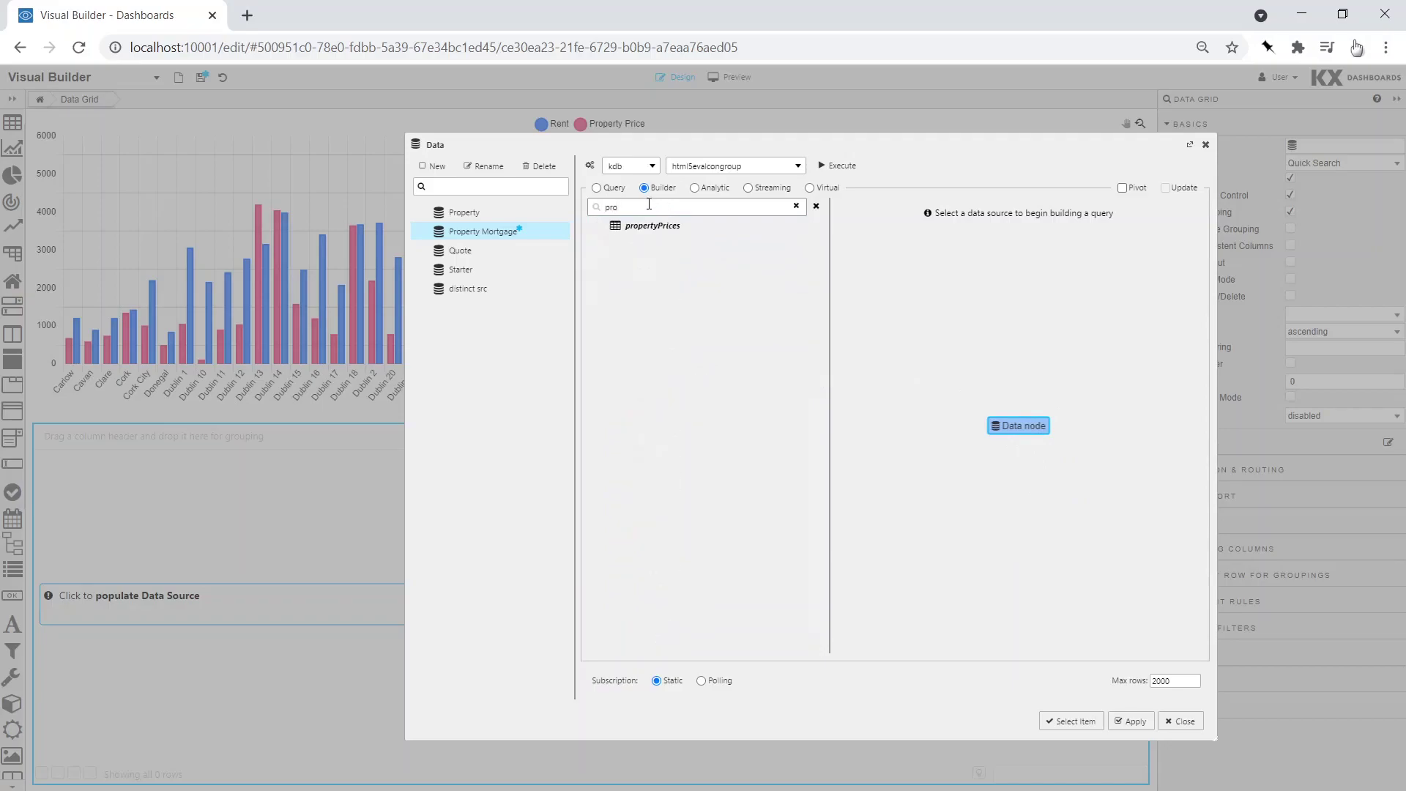
left_click(652, 229)
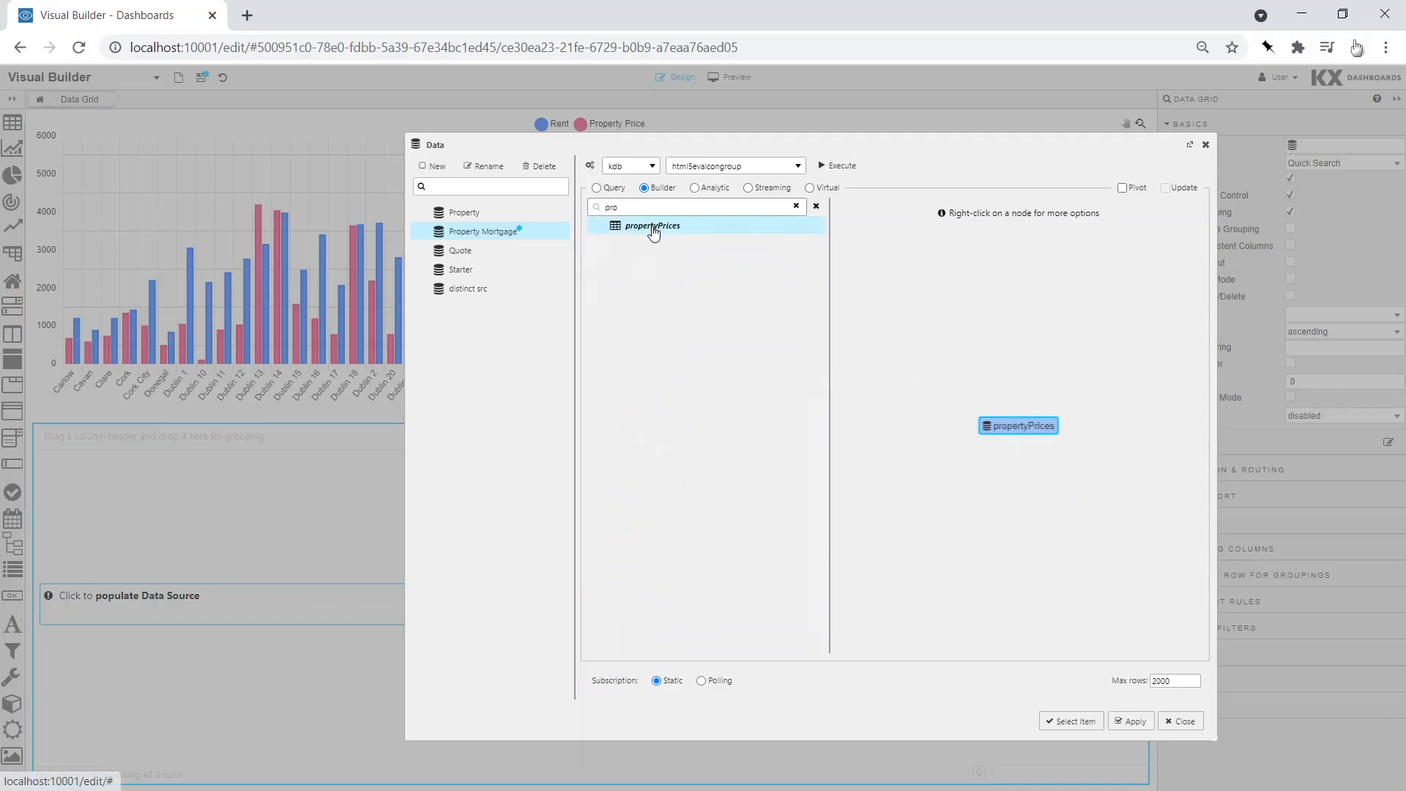
- Add a mortgageRepaymentCalc function with years as int 20 and feed the results into the grid
right_click(1015, 429)
left_click(1045, 542)
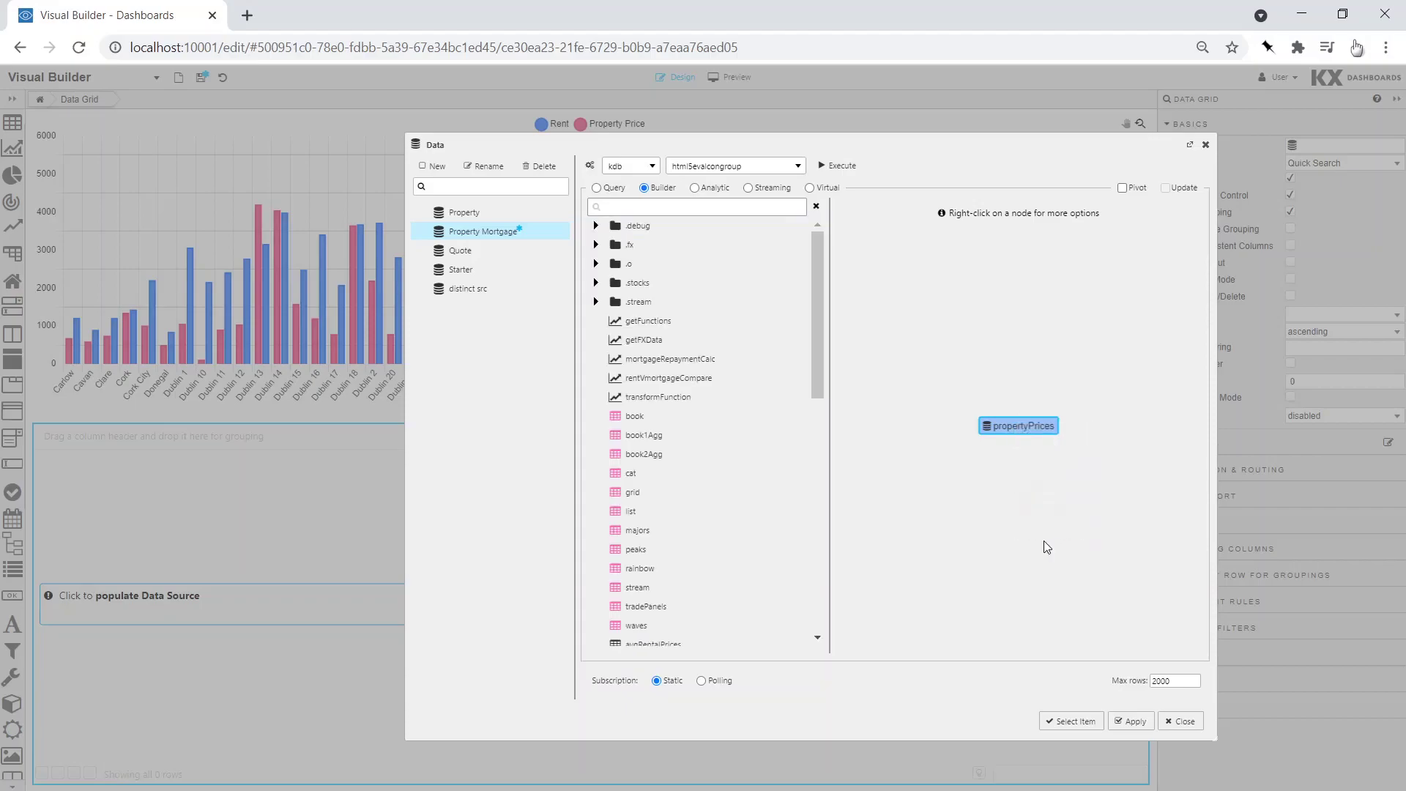
left_click(641, 366)
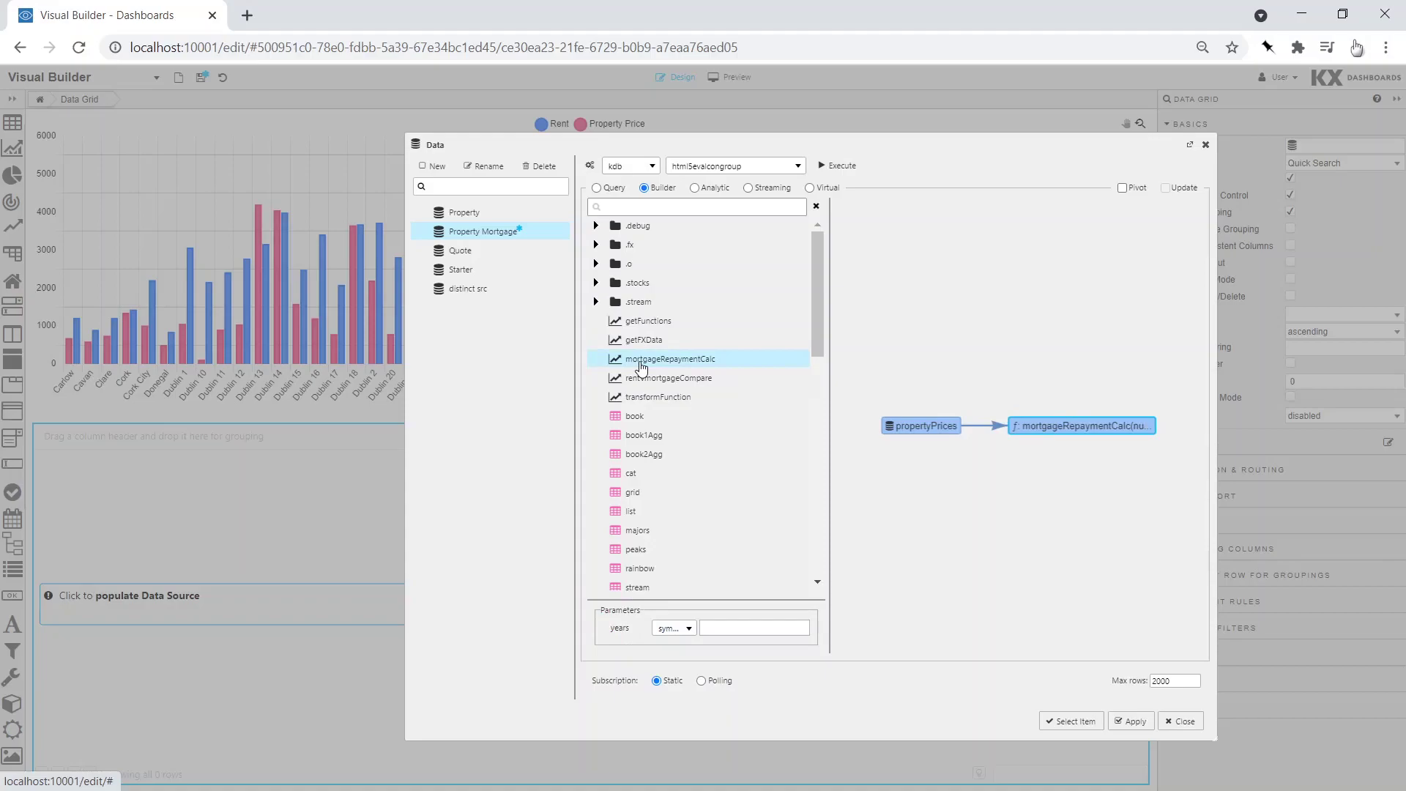
left_click(689, 628)
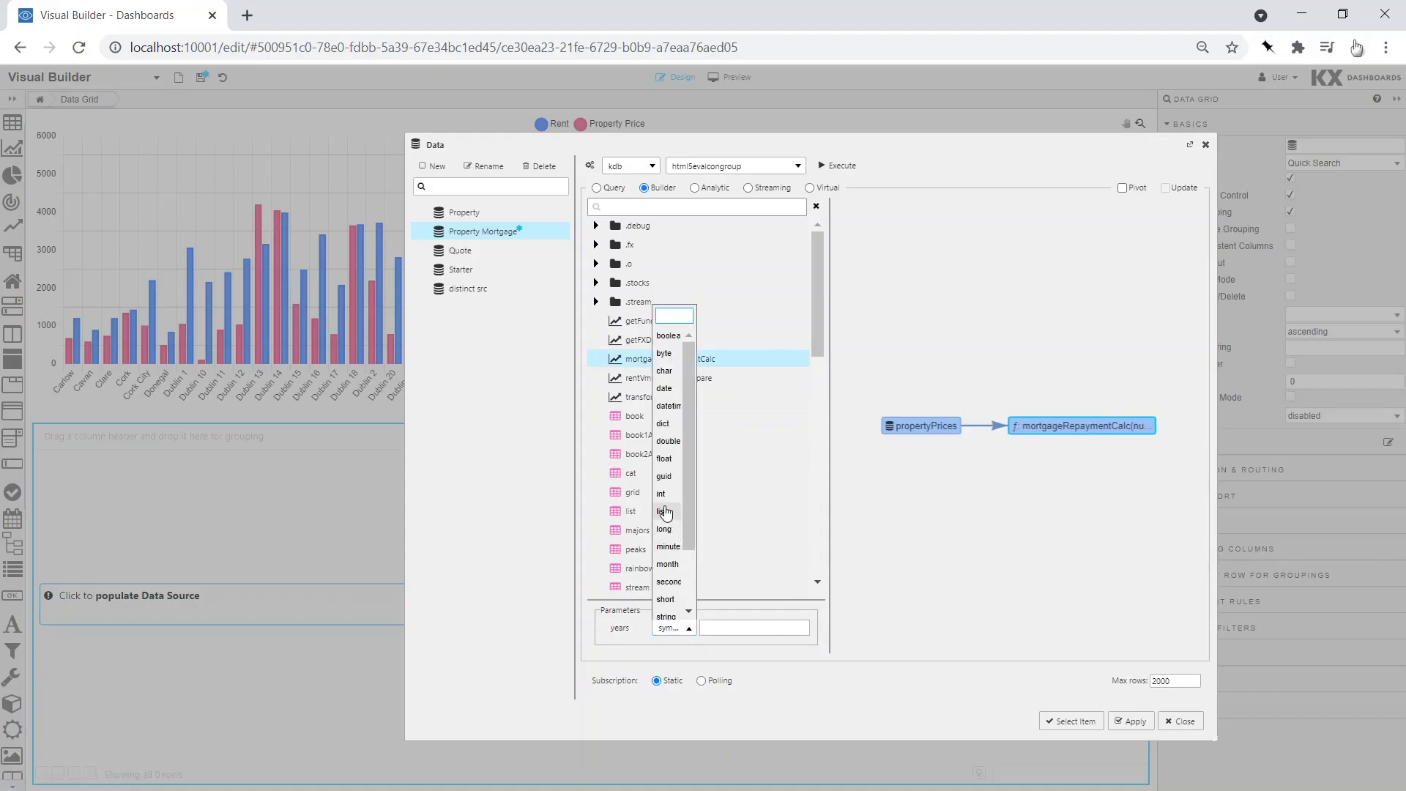
left_click(664, 498)
left_click(722, 628)
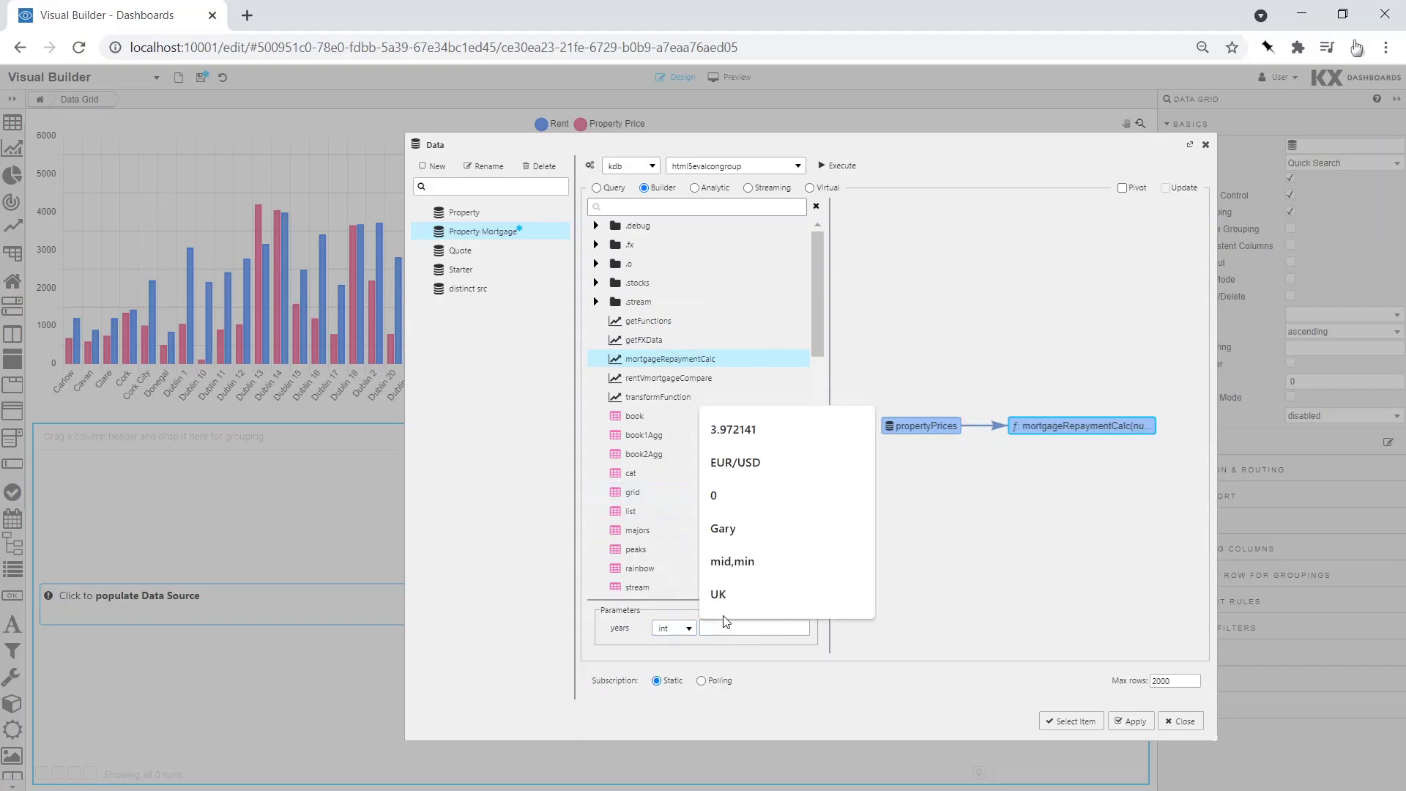
type("20")
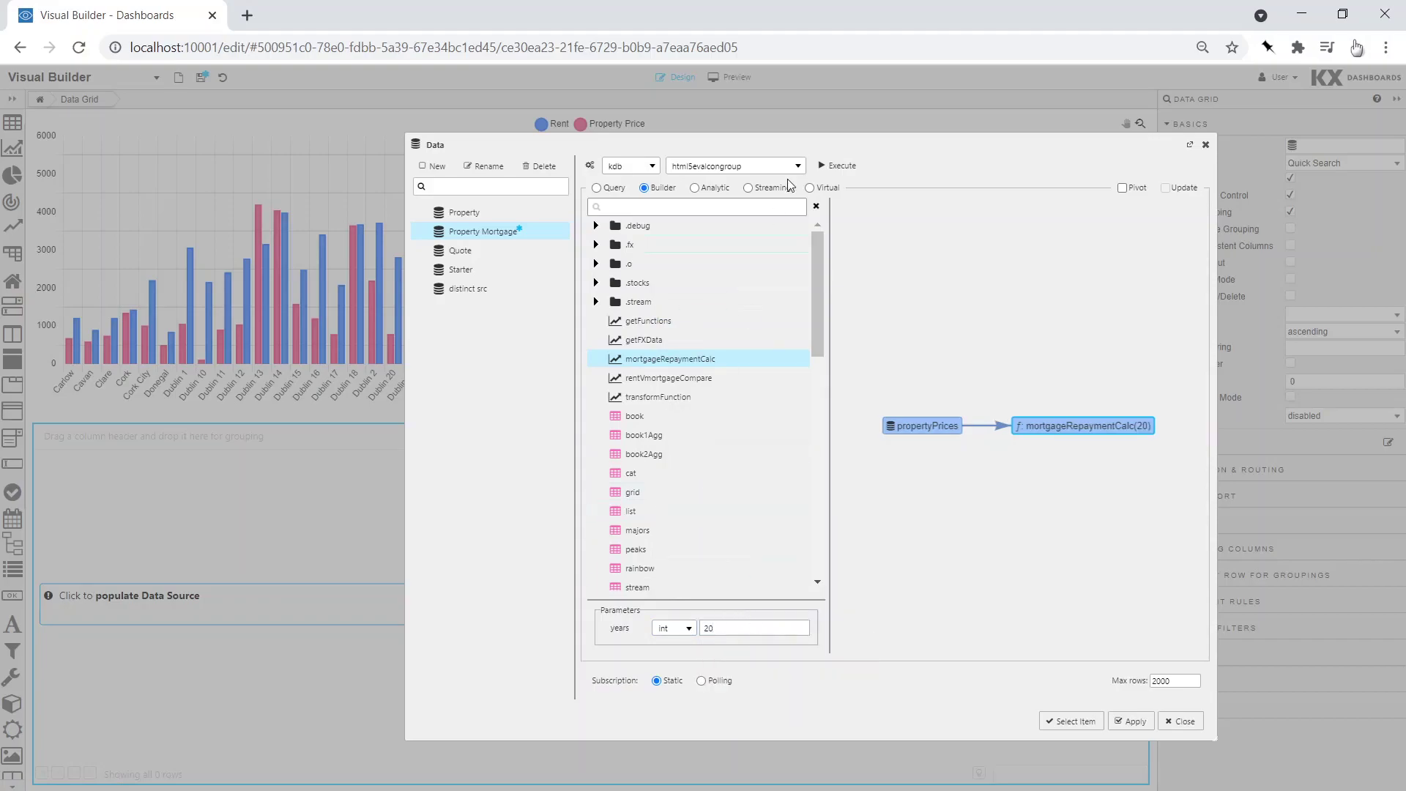
left_click(842, 168)
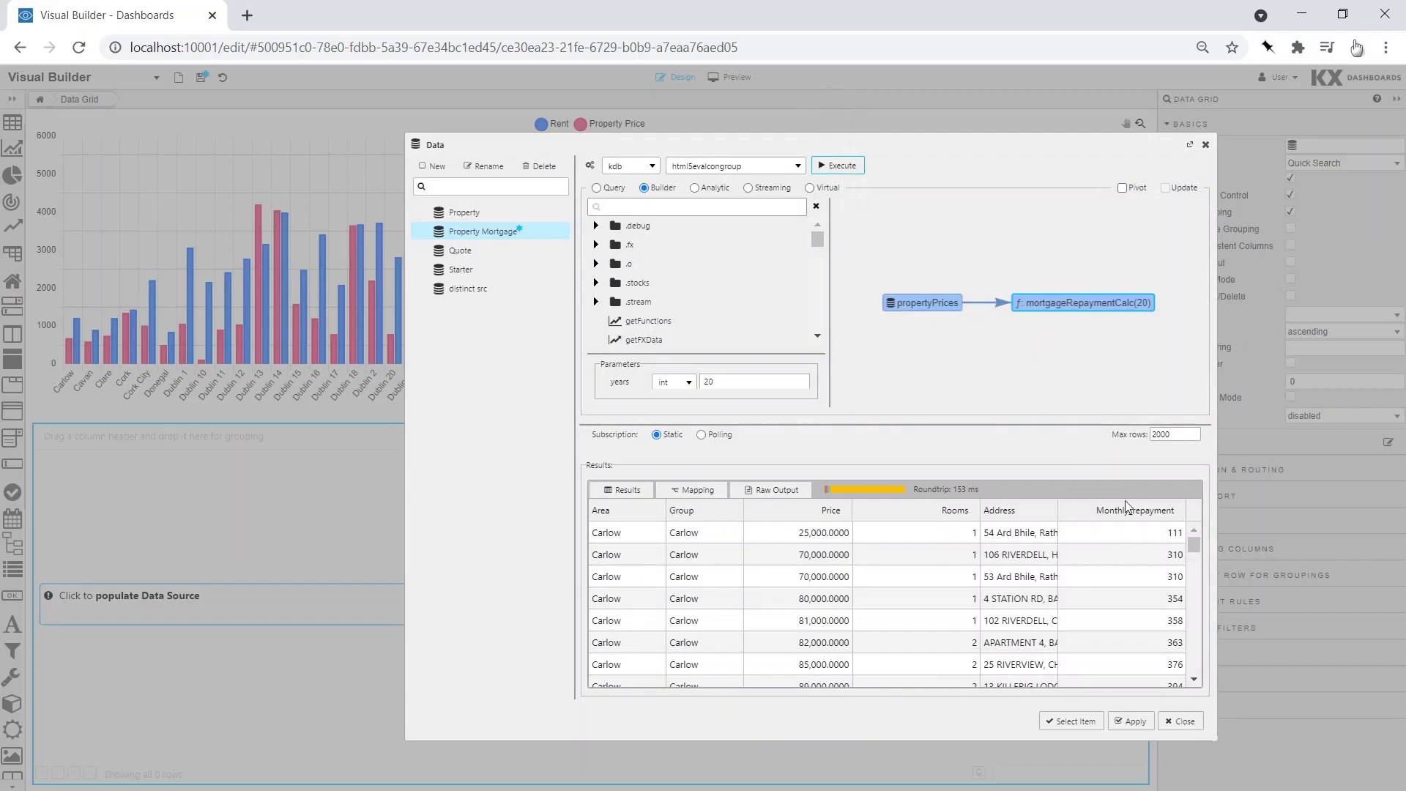
left_click(1071, 721)
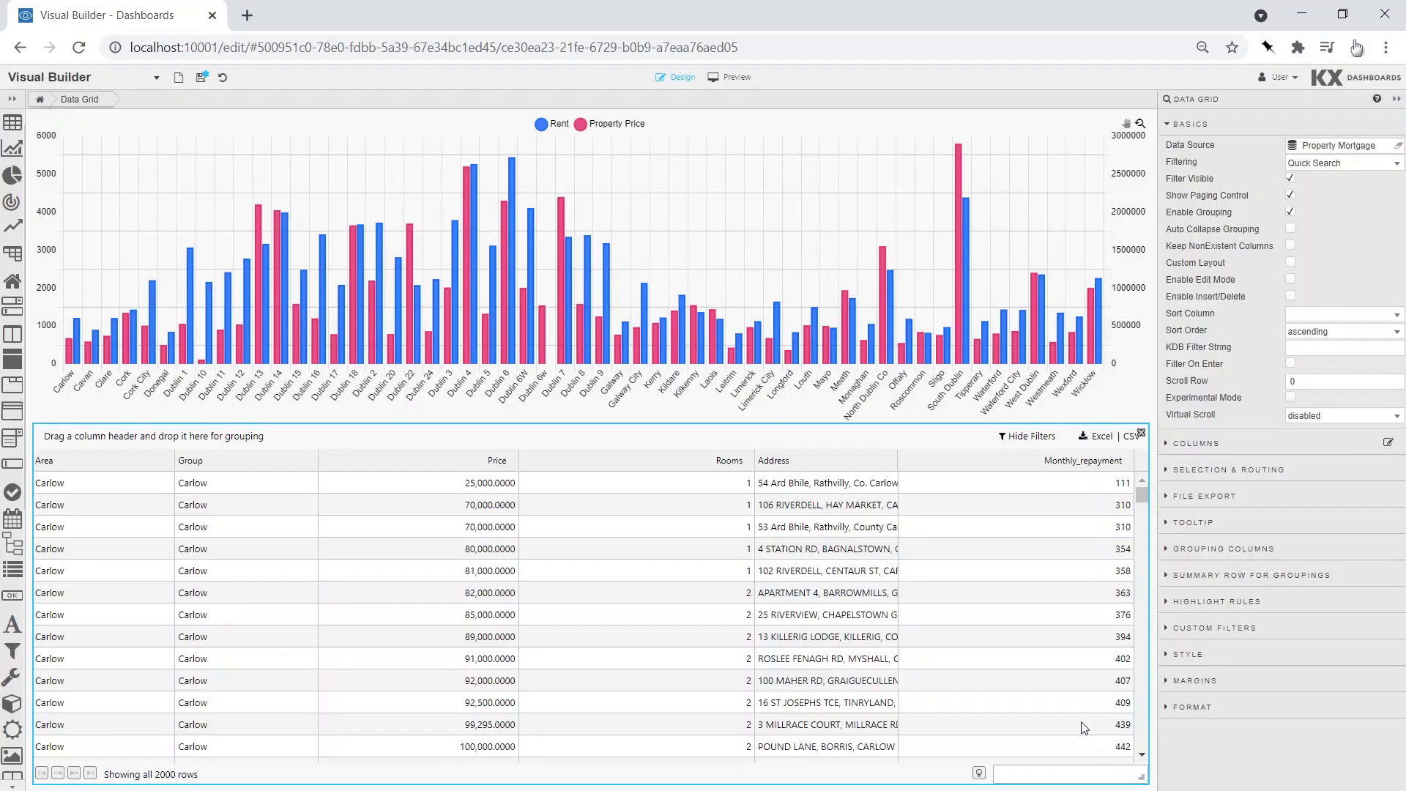
- Open the demo.q script from the sample folder
left_click(1301, 15)
double_click(669, 252)
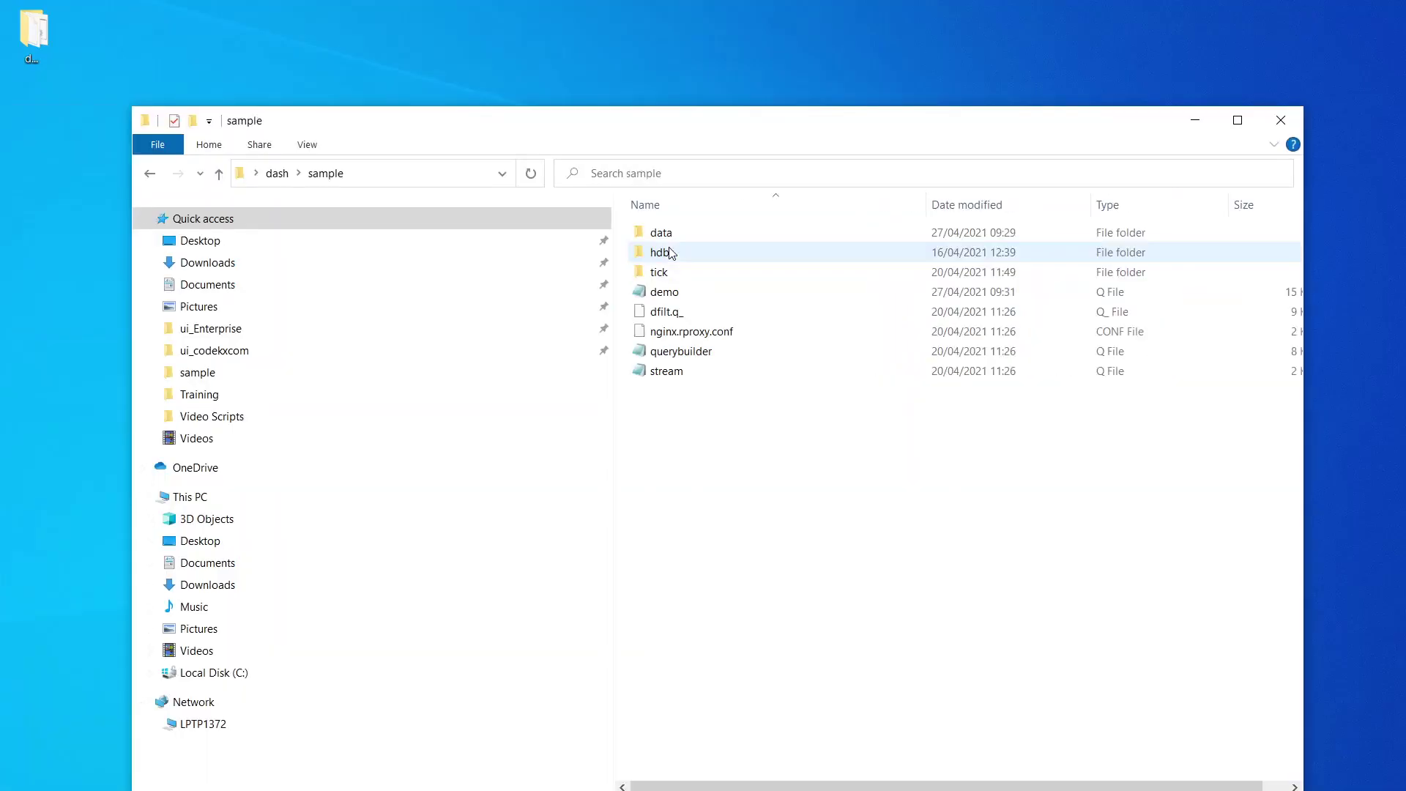
left_click(667, 296)
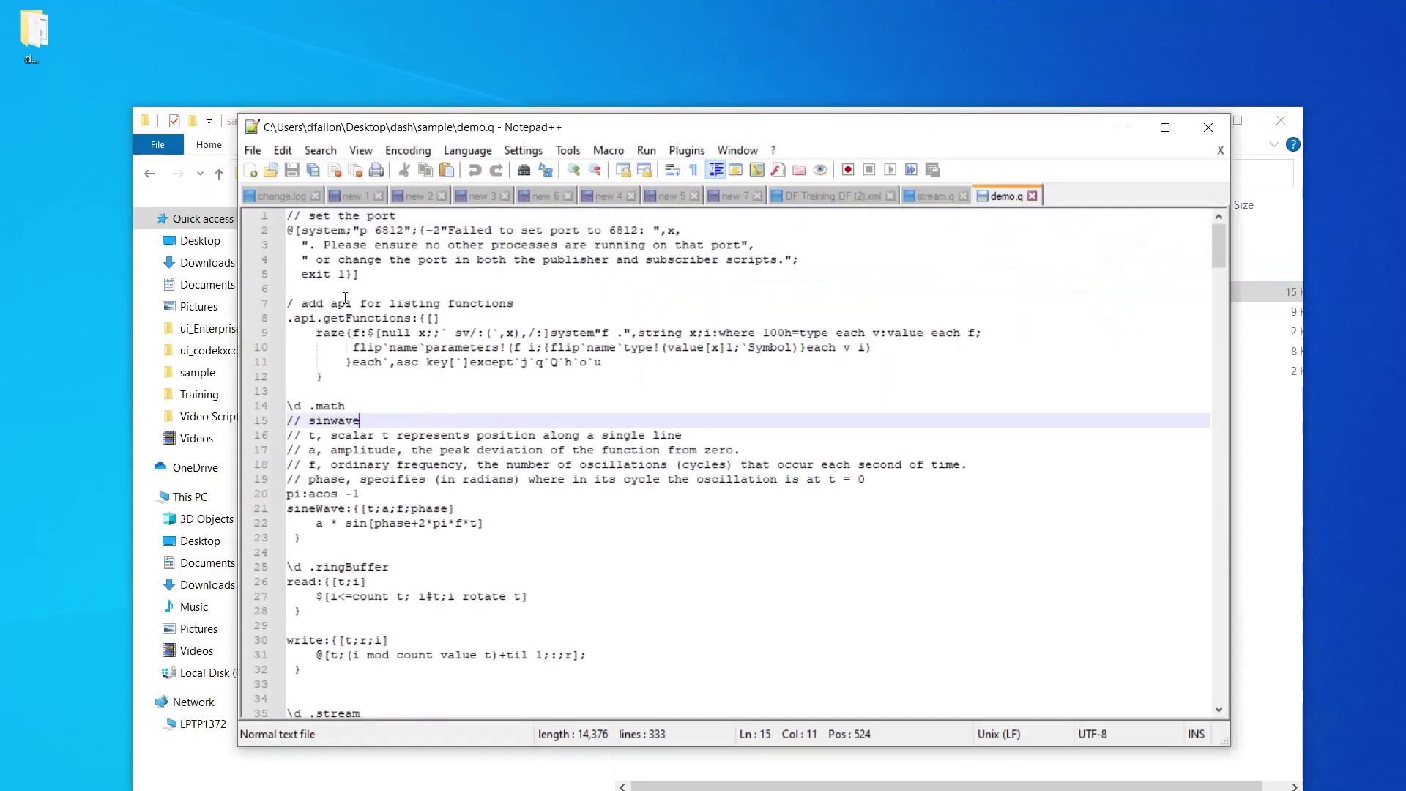
- Scroll demo.q down to the .api.mortgageRepaymentCalc function definition
scroll(375, 433, "down", 20)
scroll(375, 433, "down", 20)
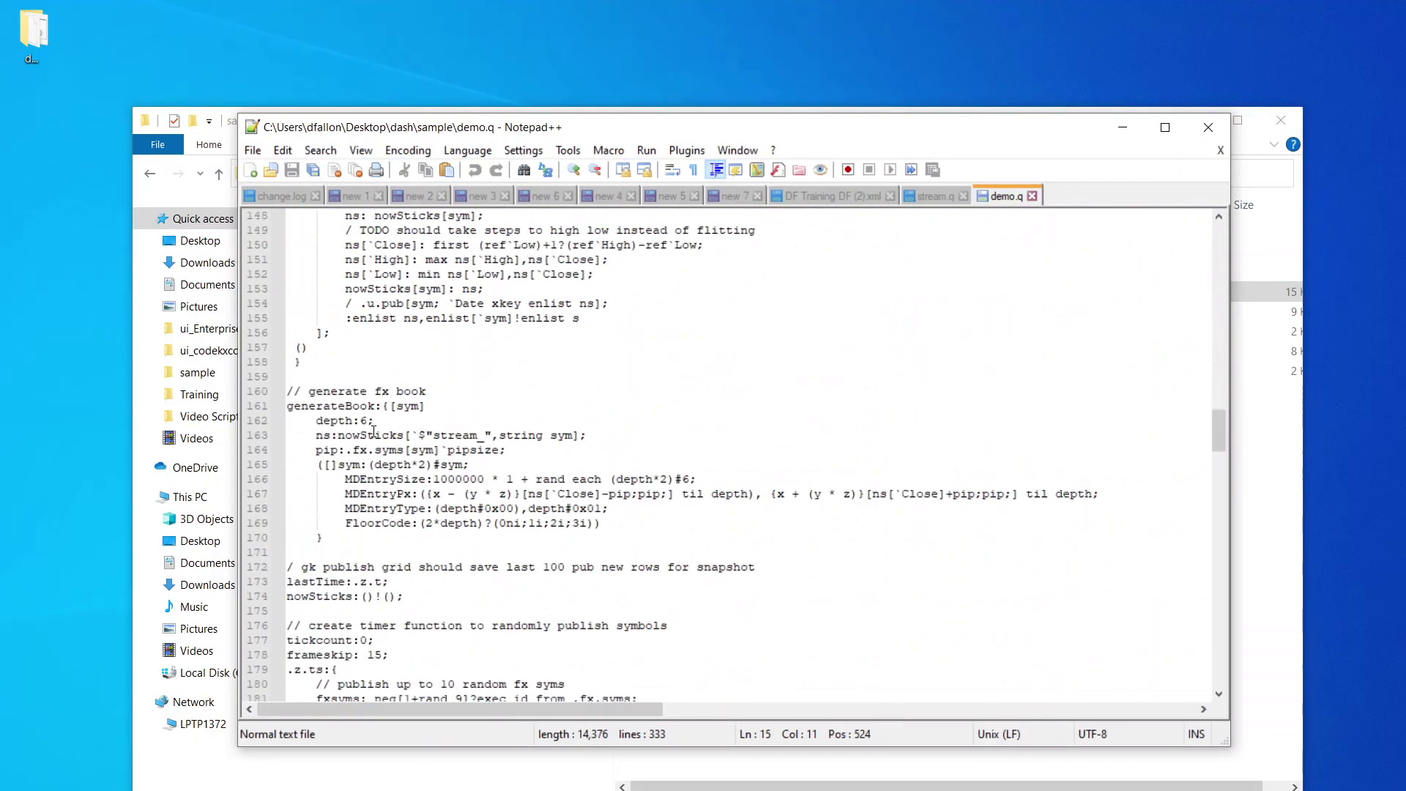
scroll(374, 431, "down", 13)
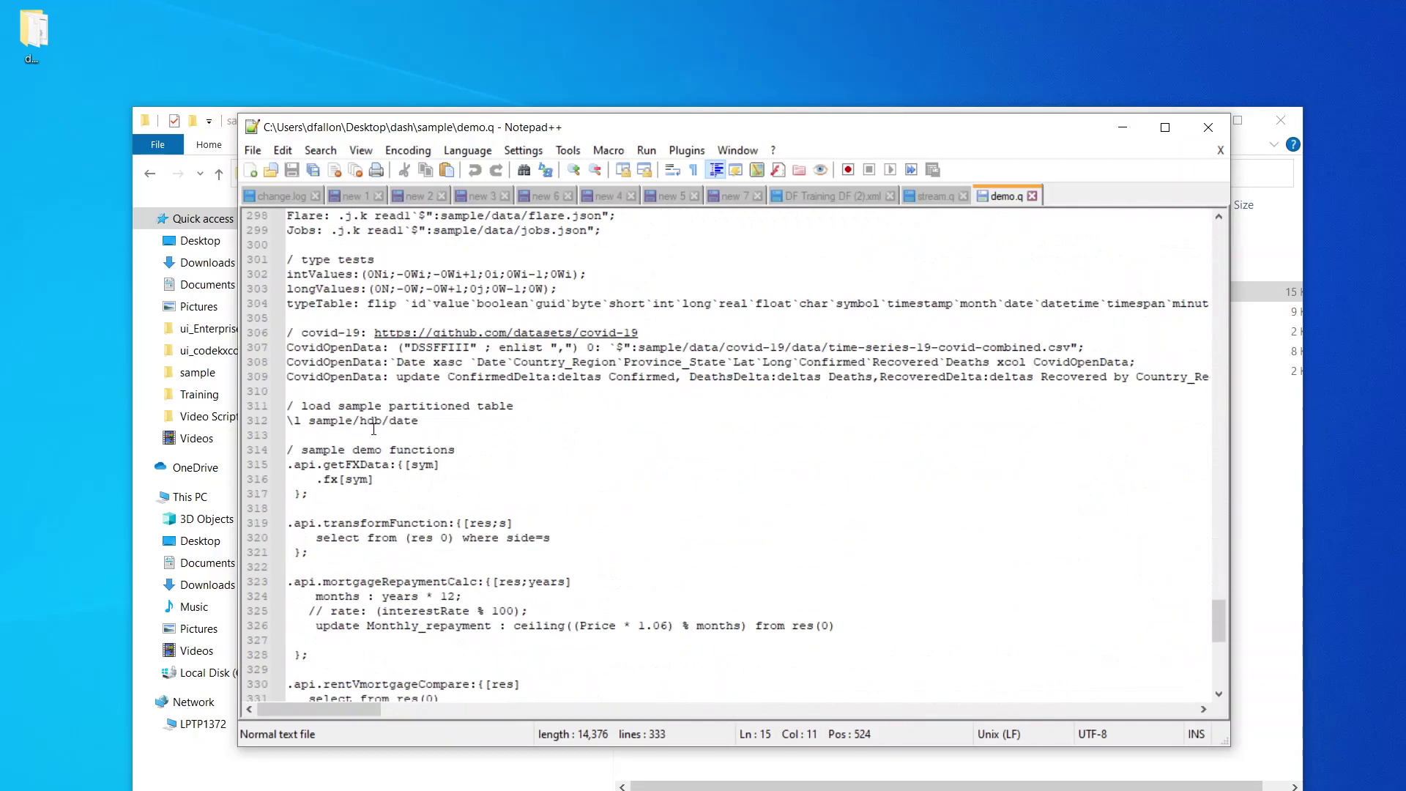